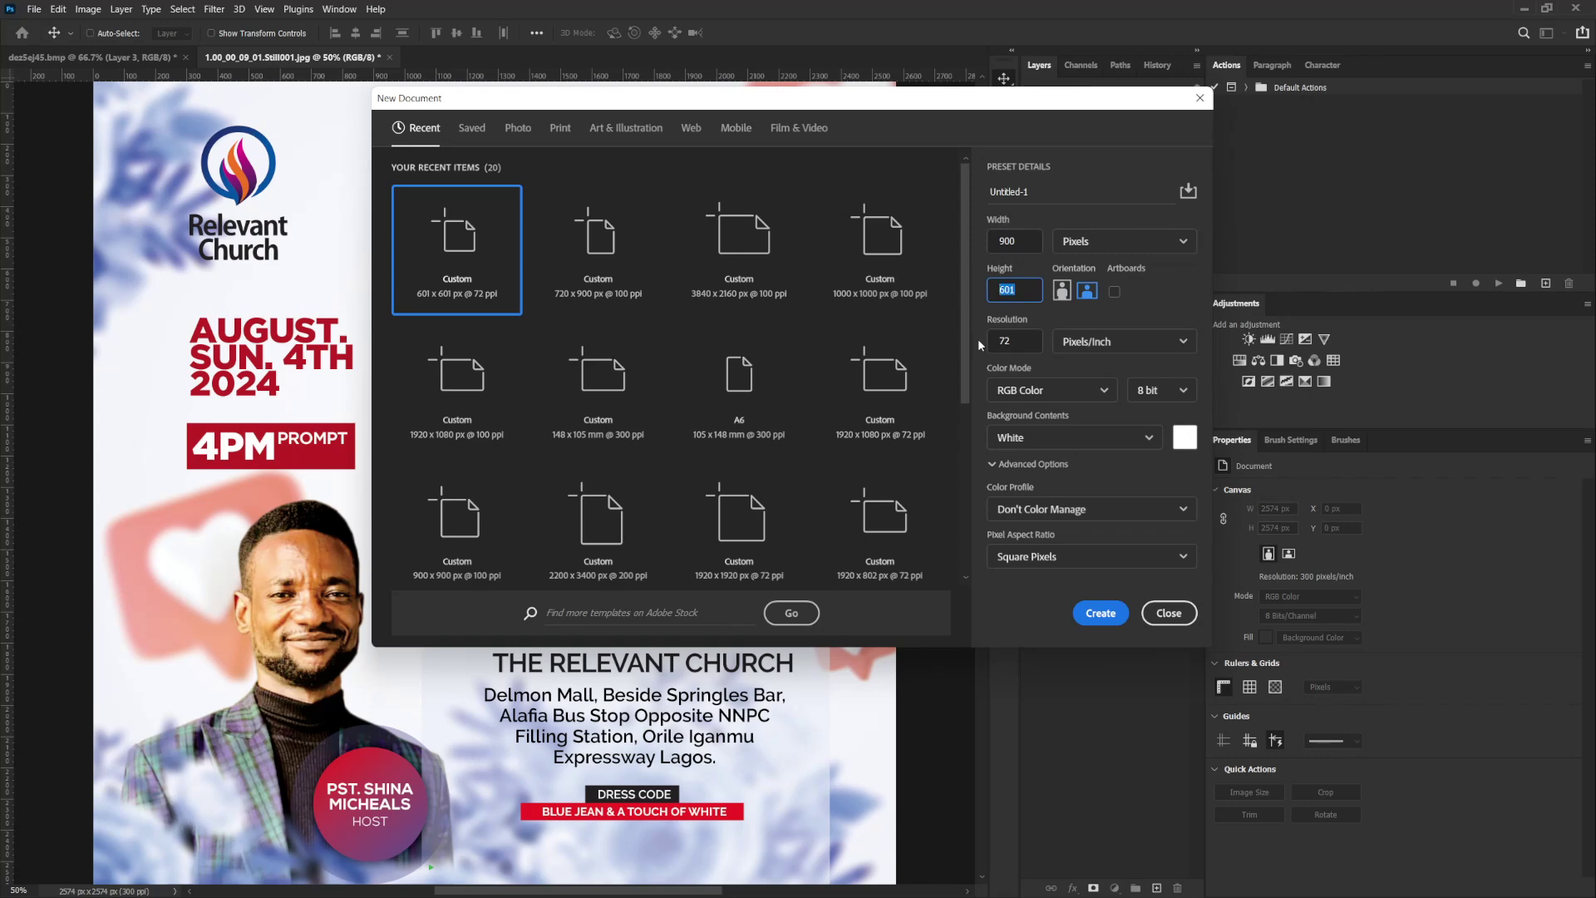
- Create a new 900 x 900 pixel document at 72 pixels/inch in RGB Color with a white background
{"action": "type", "text": "900"}
{"action": "left_click_drag", "start_coordinate": [886, 116], "coordinate": [1248, 173]}
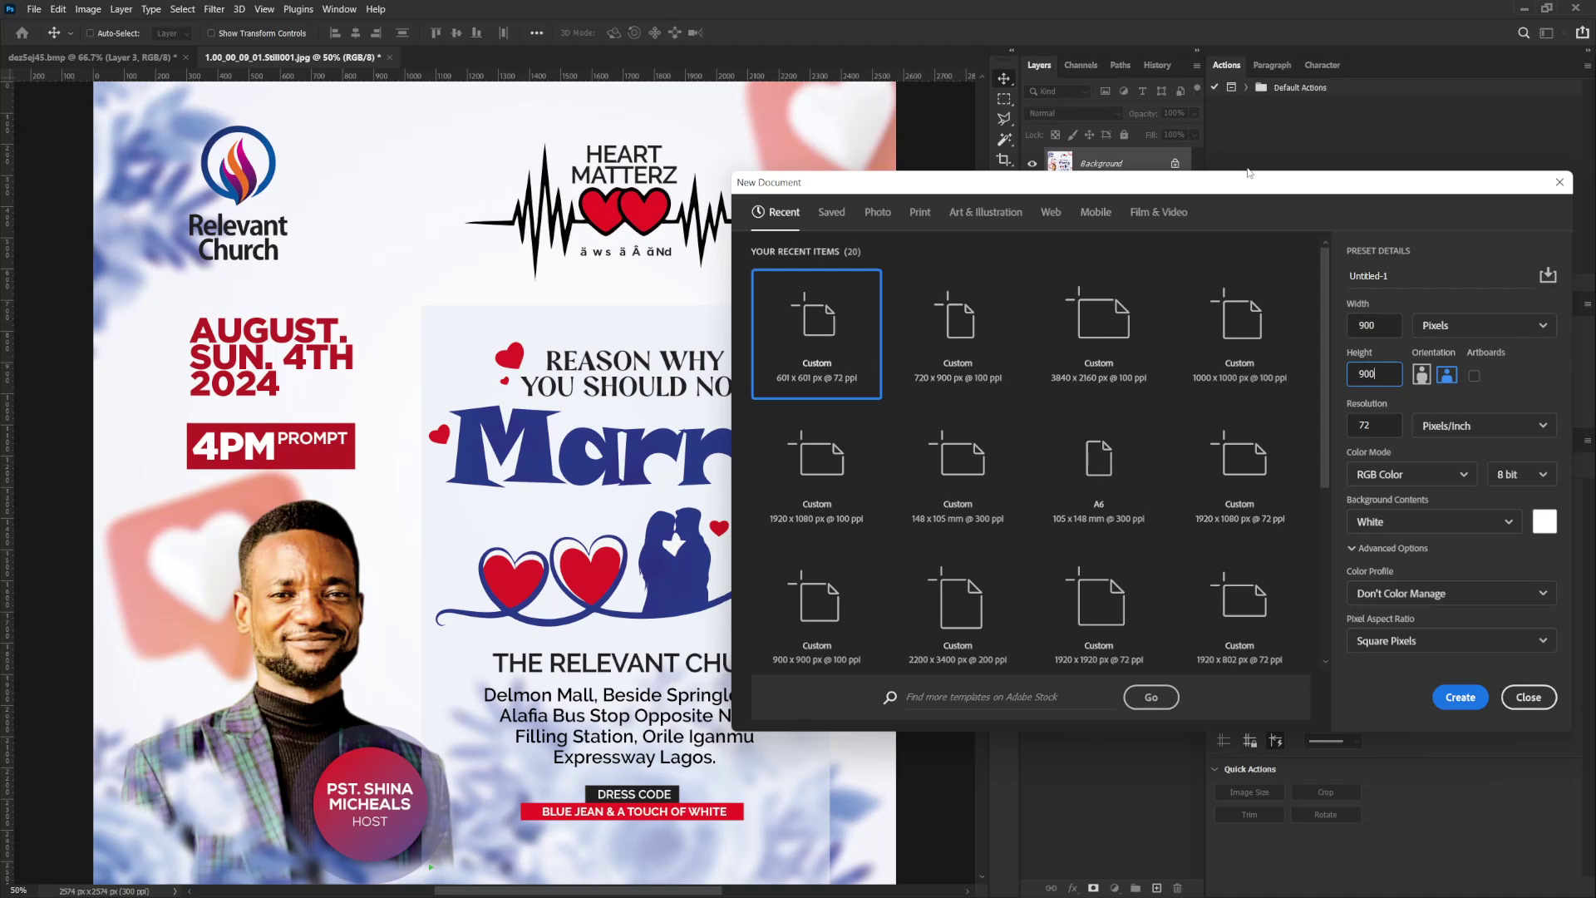
{"action": "left_click_drag", "start_coordinate": [1358, 171], "coordinate": [1194, 117]}
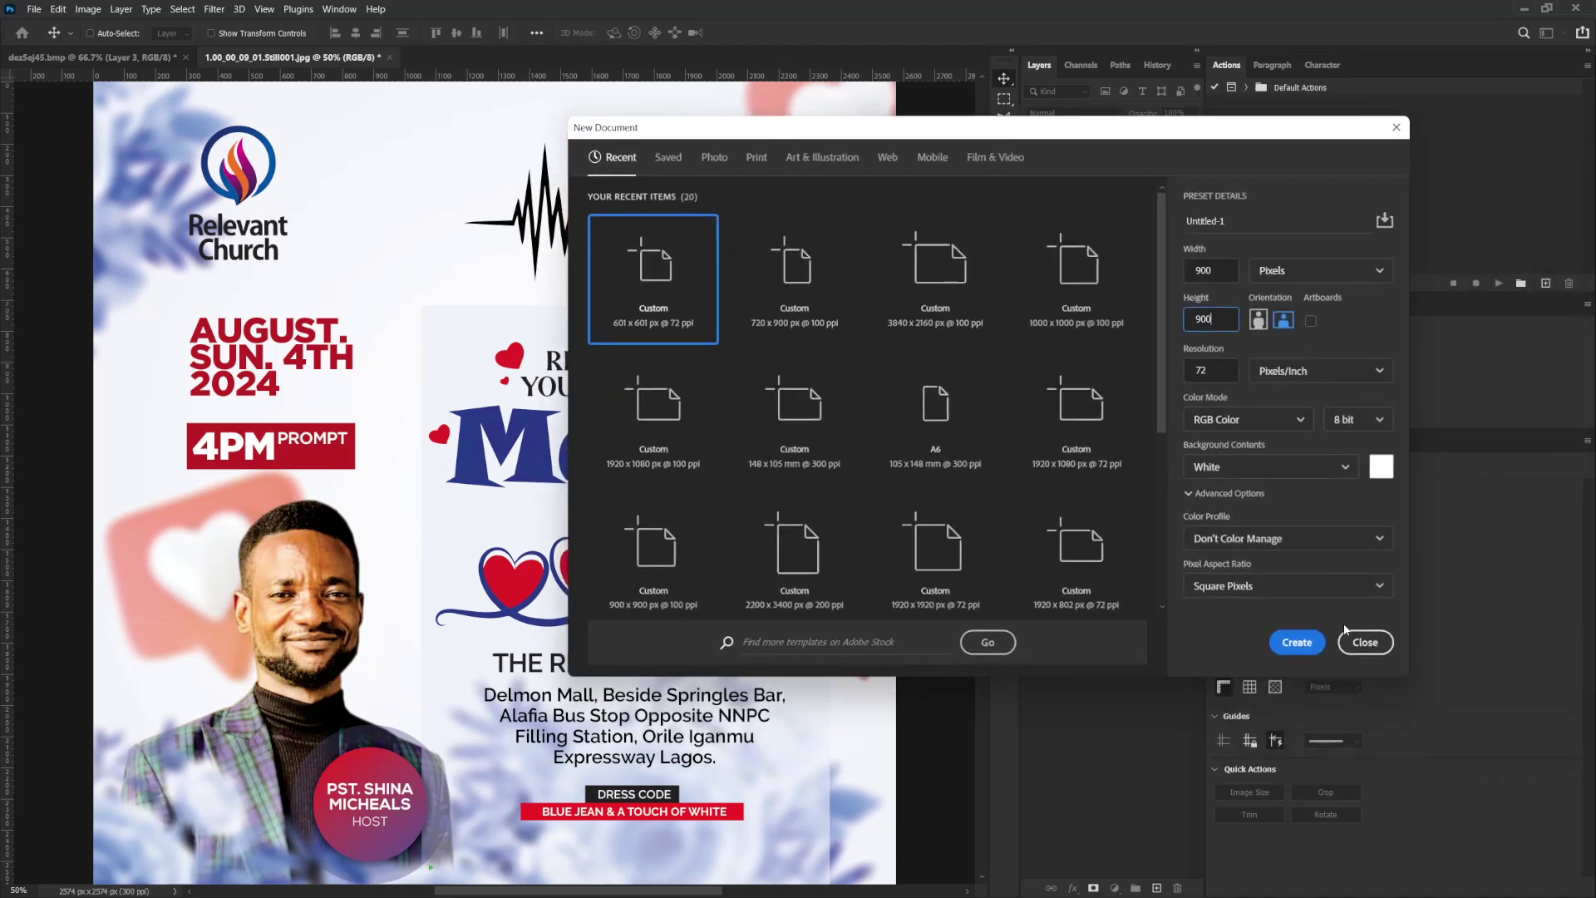
{"action": "left_click", "coordinate": [1296, 641]}
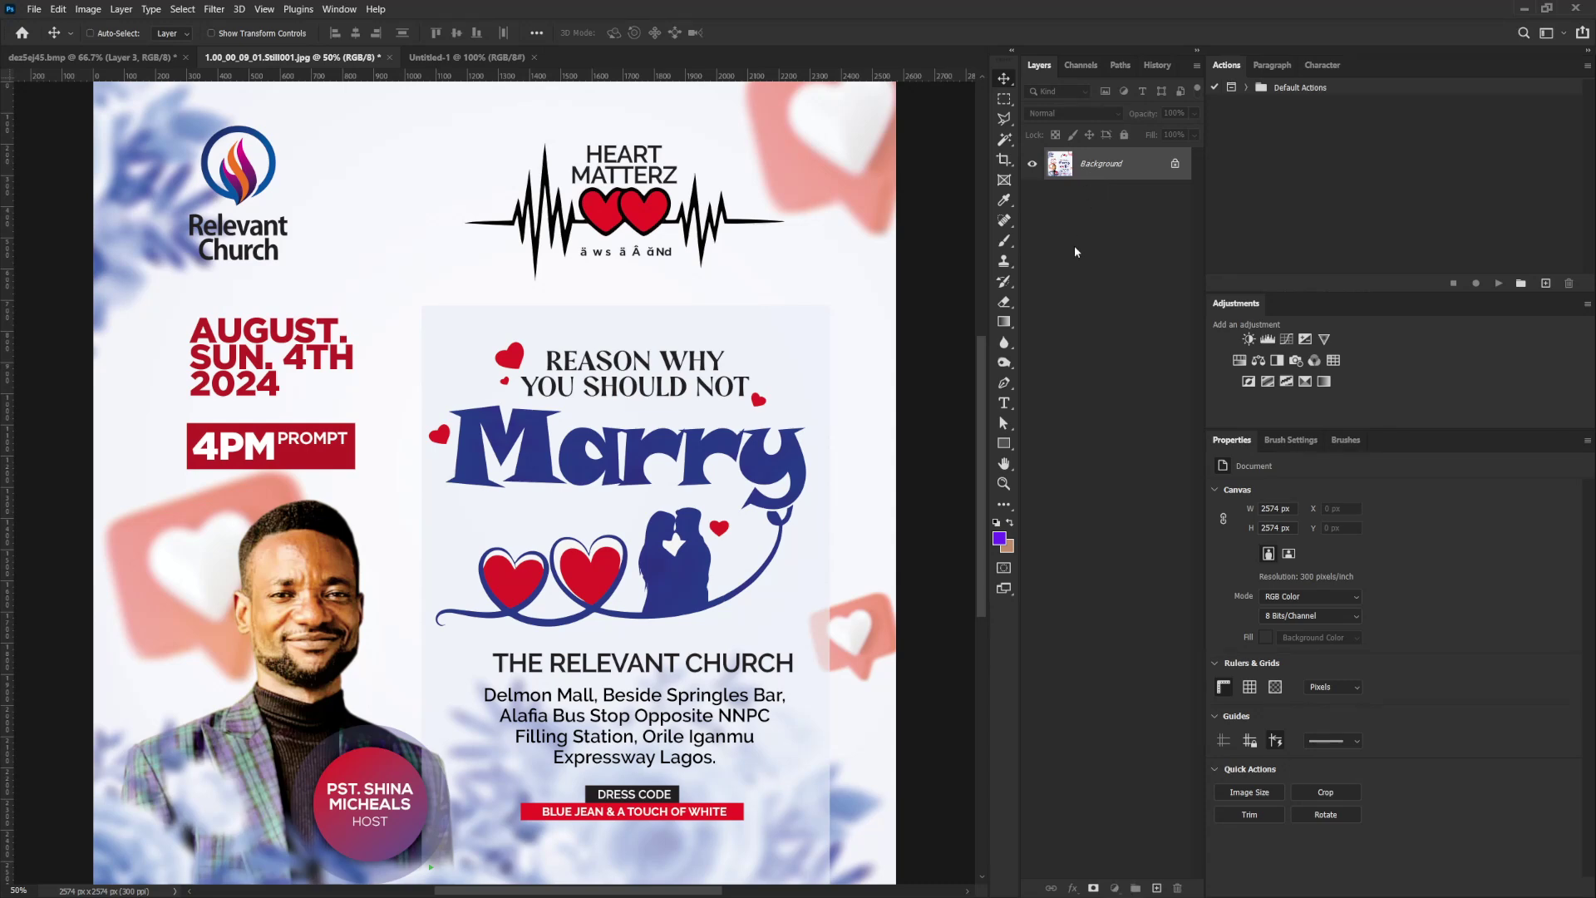
- Add a new layer to the flyer and brush purple tick marks beside the portrait, the title, the Heart Matterz logo, the church logo and the date
{"action": "left_click", "coordinate": [1157, 887]}
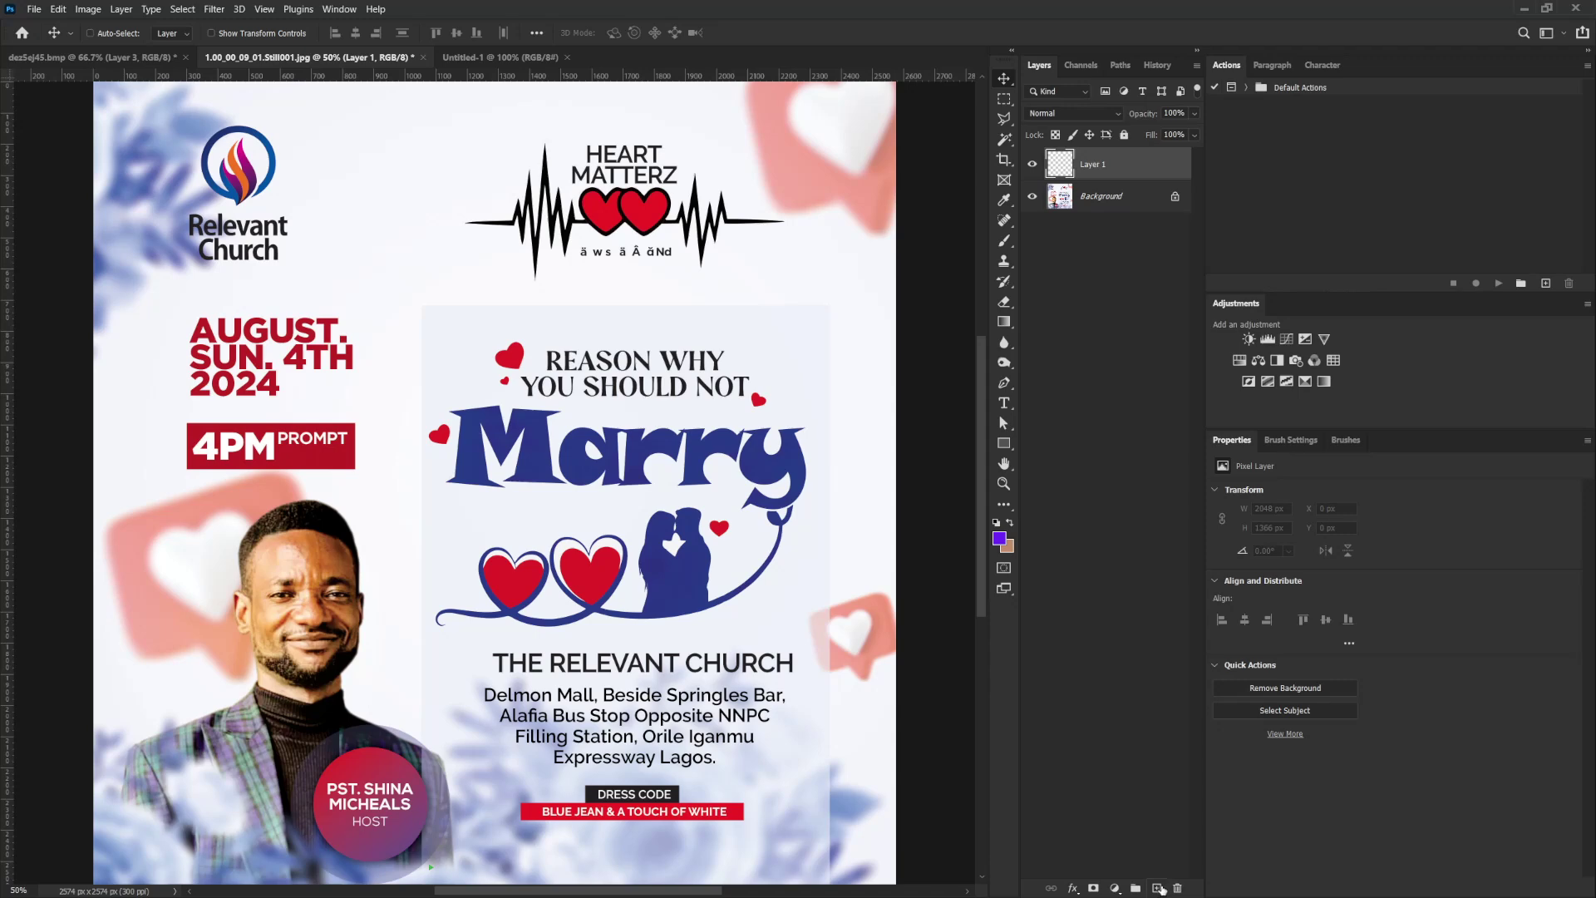
{"action": "left_click", "coordinate": [1004, 241]}
{"action": "left_click_drag", "start_coordinate": [355, 532], "coordinate": [357, 507]}
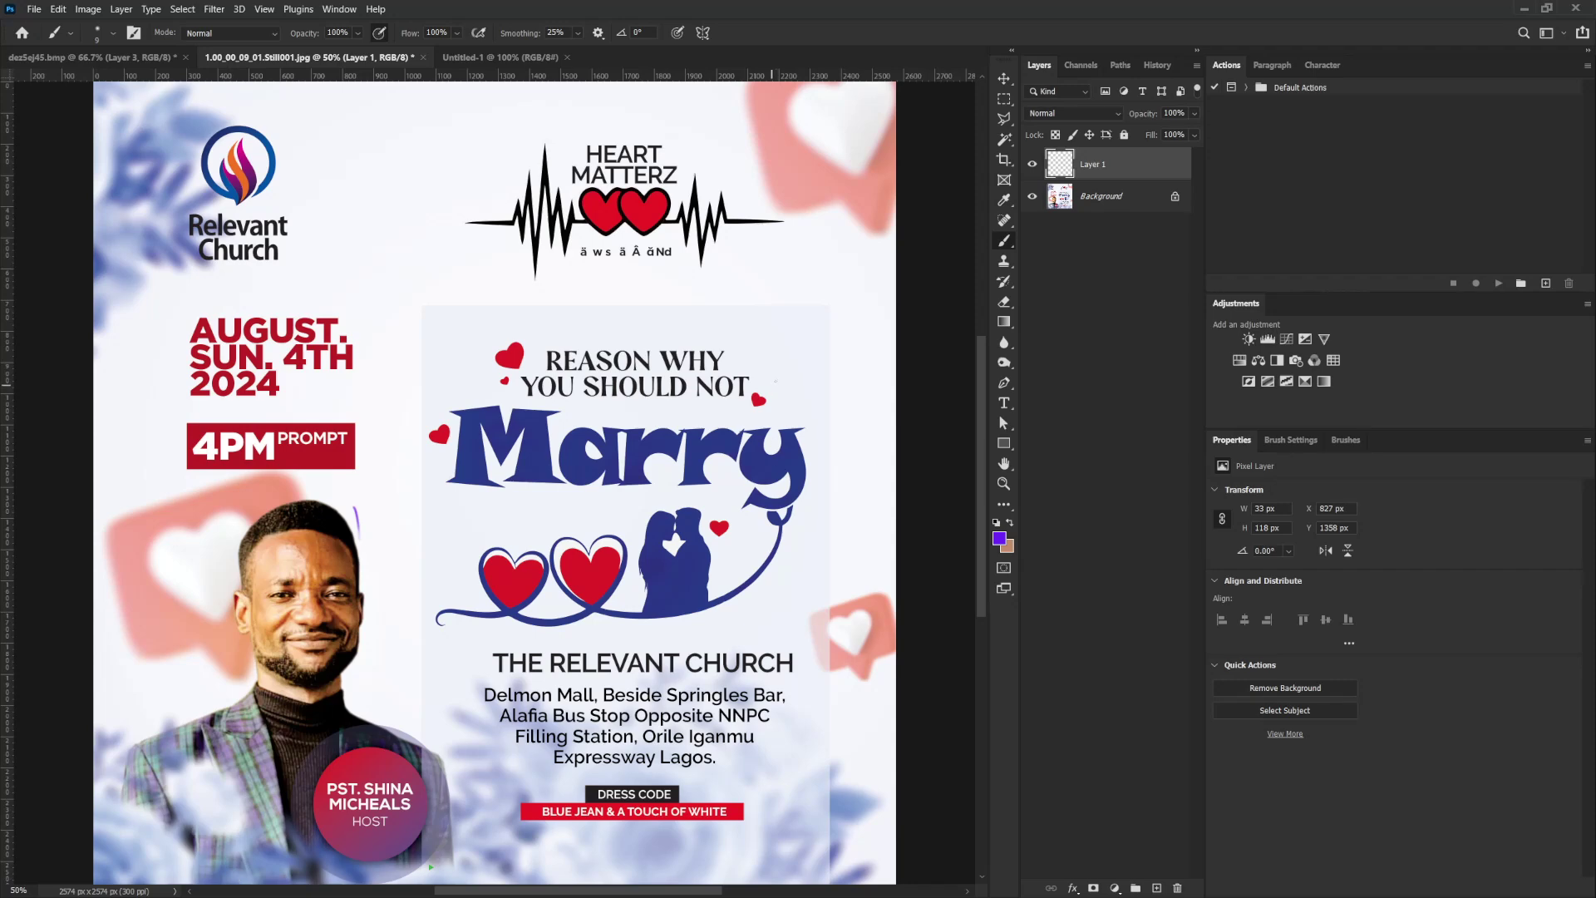
{"action": "mouse_move", "coordinate": [775, 380]}
{"action": "left_mouse_down"}
{"action": "mouse_move", "coordinate": [778, 414]}
{"action": "mouse_move", "coordinate": [802, 381]}
{"action": "left_mouse_up"}
{"action": "left_click_drag", "start_coordinate": [653, 242], "coordinate": [697, 209]}
{"action": "left_click_drag", "start_coordinate": [280, 175], "coordinate": [333, 127]}
{"action": "left_click_drag", "start_coordinate": [280, 301], "coordinate": [328, 261]}
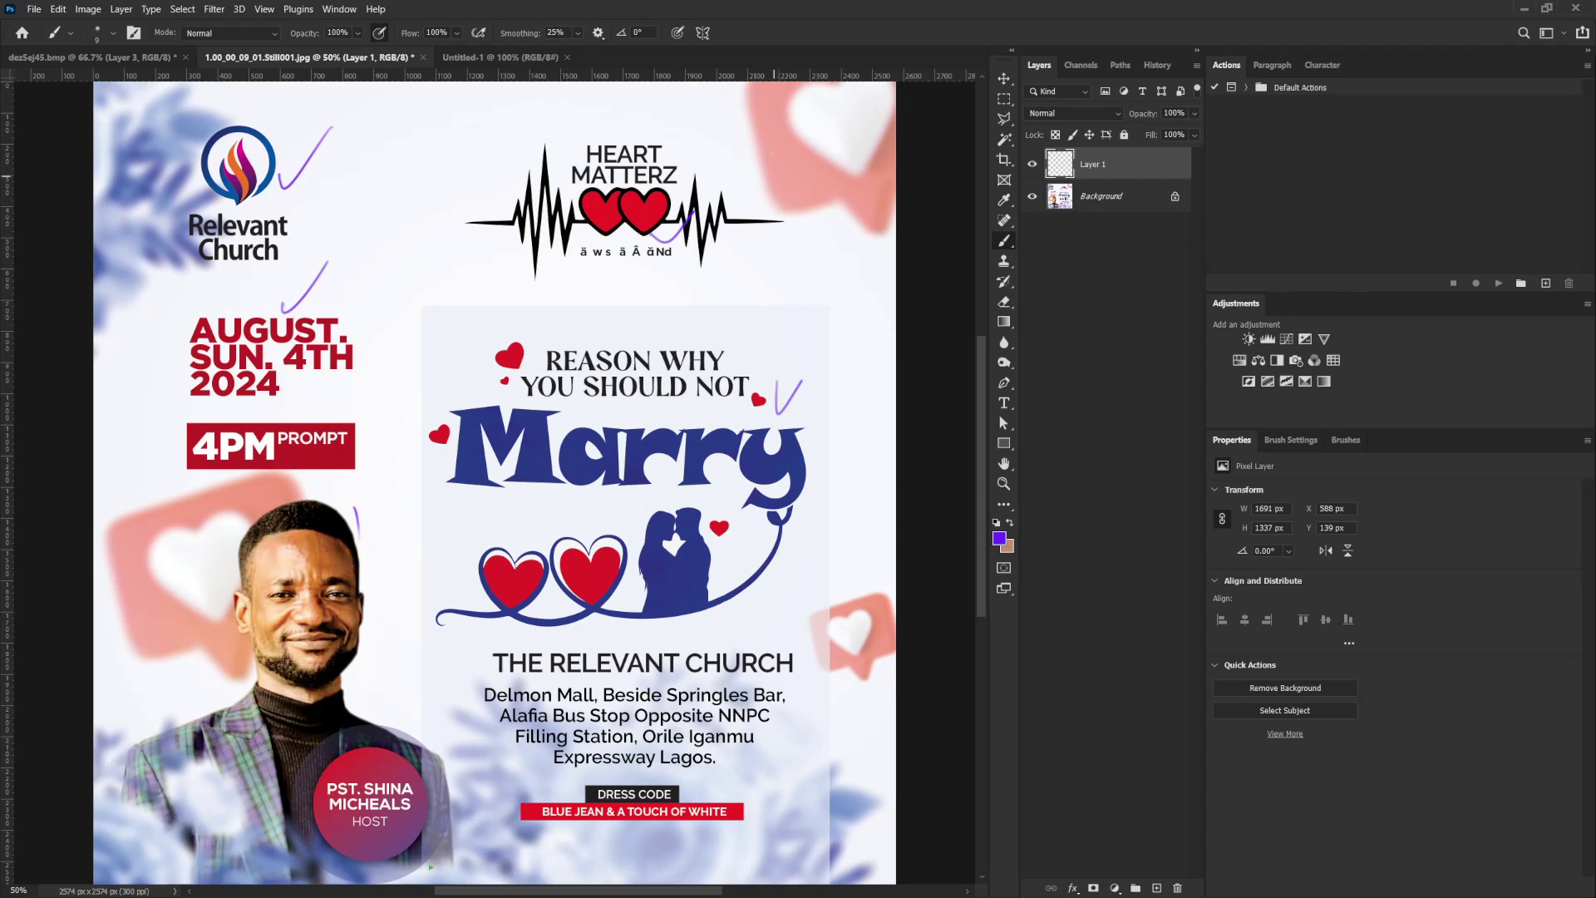
- Brush squiggles over the three blurred heart icons, and mark up the date, the Heart Matterz logo, the Marry title and the host's face
{"action": "mouse_move", "coordinate": [746, 98]}
{"action": "left_mouse_down"}
{"action": "mouse_move", "coordinate": [770, 150]}
{"action": "mouse_move", "coordinate": [831, 185]}
{"action": "left_mouse_up"}
{"action": "left_click_drag", "start_coordinate": [860, 584], "coordinate": [867, 635]}
{"action": "mouse_move", "coordinate": [119, 563]}
{"action": "left_mouse_down"}
{"action": "mouse_move", "coordinate": [147, 571]}
{"action": "mouse_move", "coordinate": [172, 613]}
{"action": "left_mouse_up"}
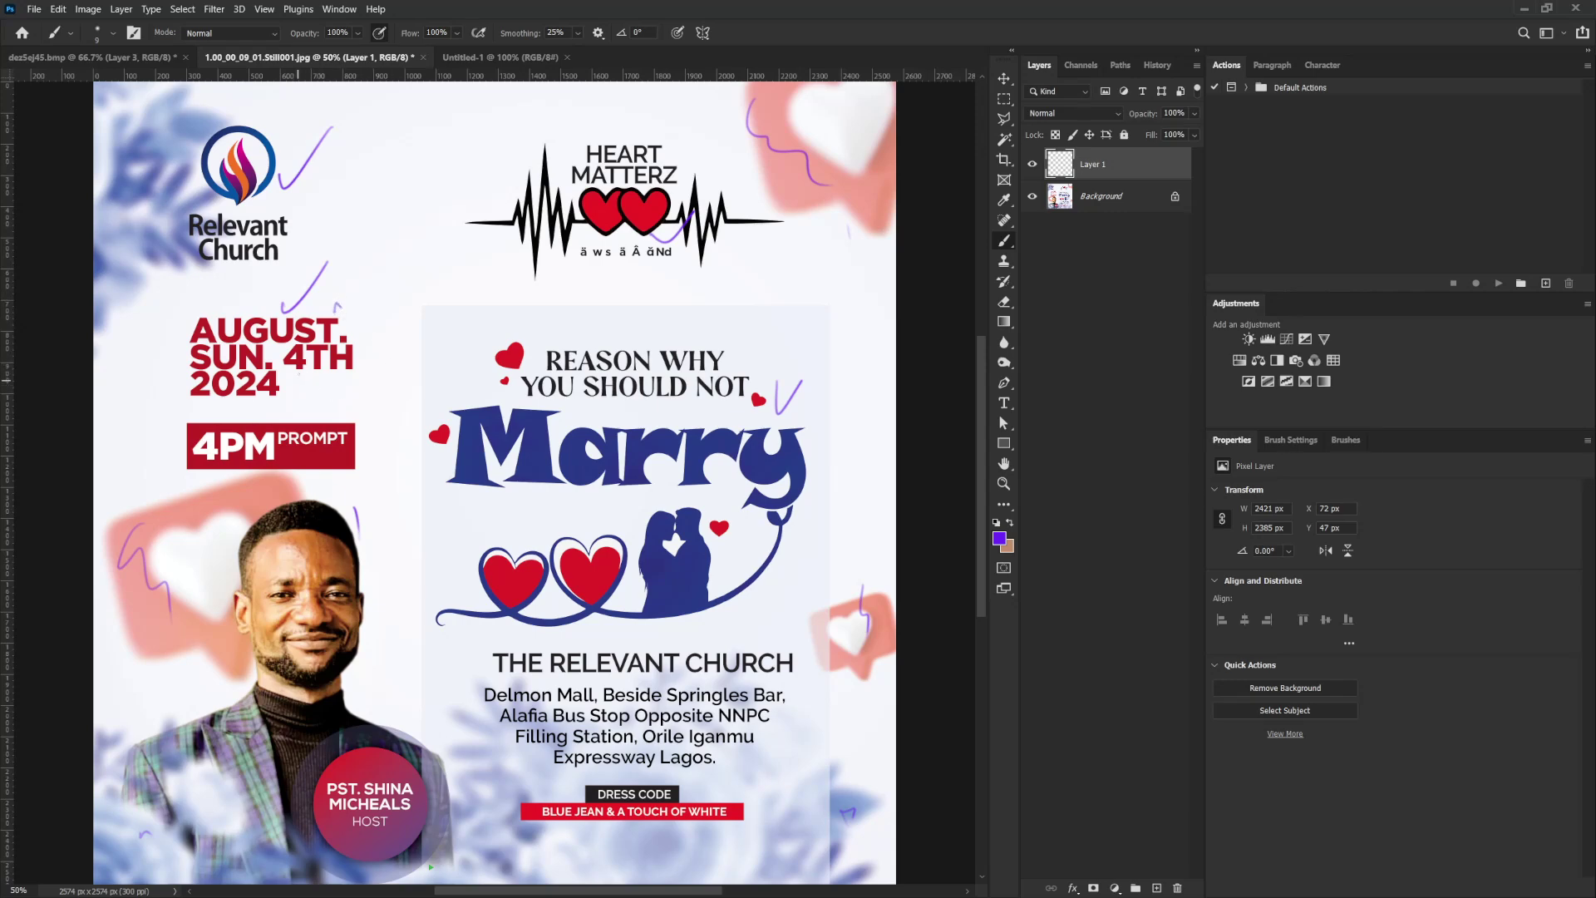
{"action": "left_click_drag", "start_coordinate": [288, 378], "coordinate": [309, 379]}
{"action": "left_click_drag", "start_coordinate": [337, 304], "coordinate": [353, 335]}
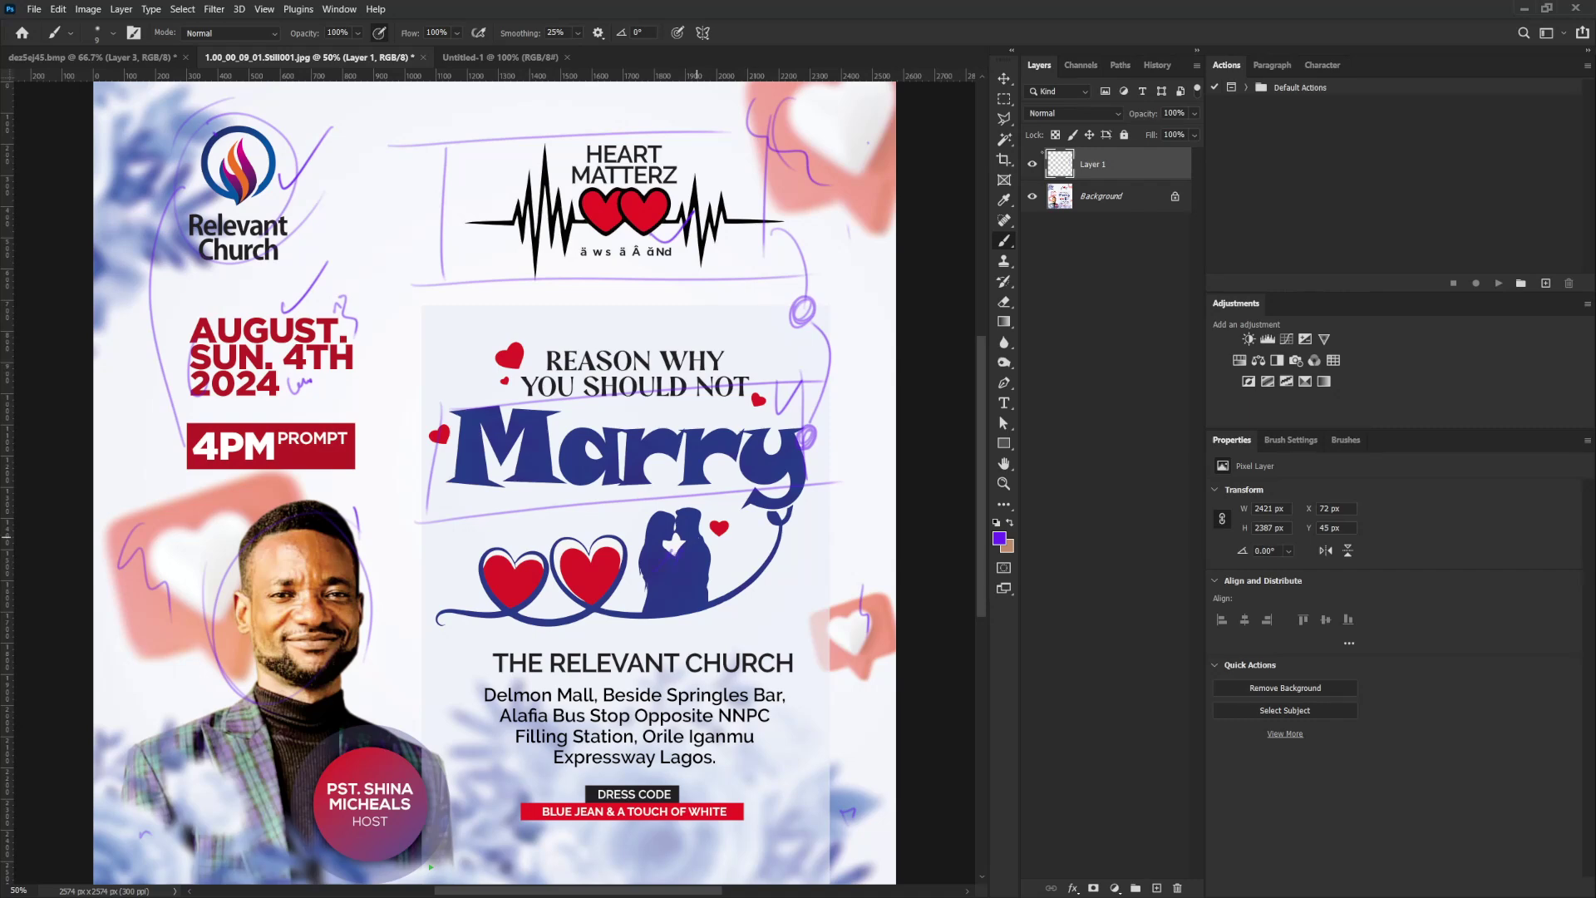
- Hide the flyer's markup layer and add a new empty layer directly above the background
{"action": "left_click", "coordinate": [1033, 164]}
{"action": "left_click", "coordinate": [1096, 200]}
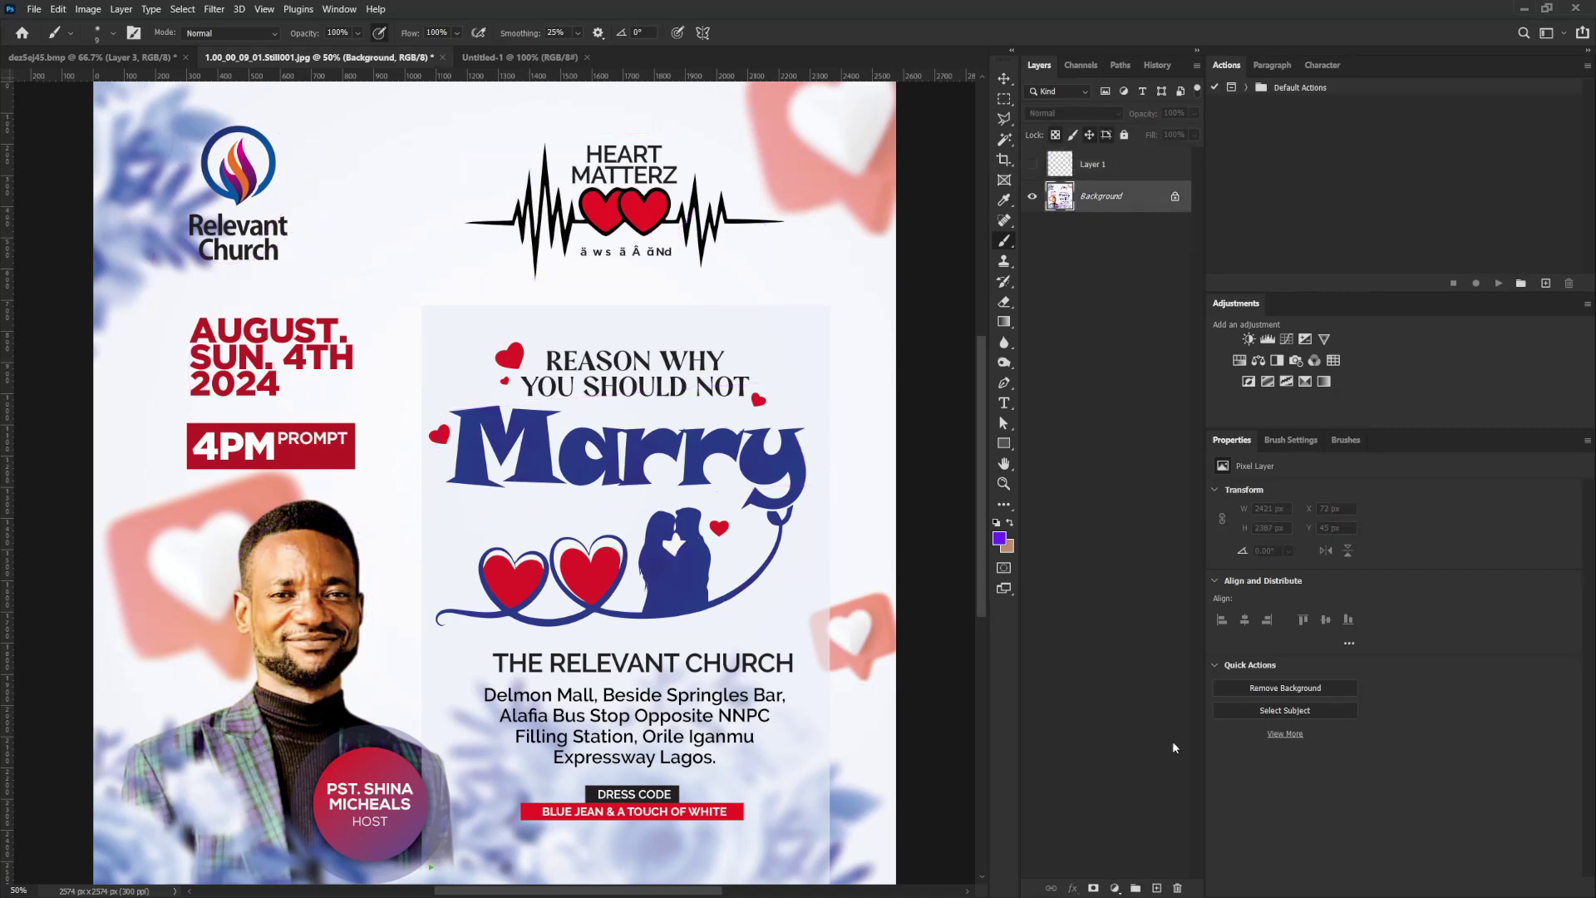
{"action": "left_click", "coordinate": [1156, 888]}
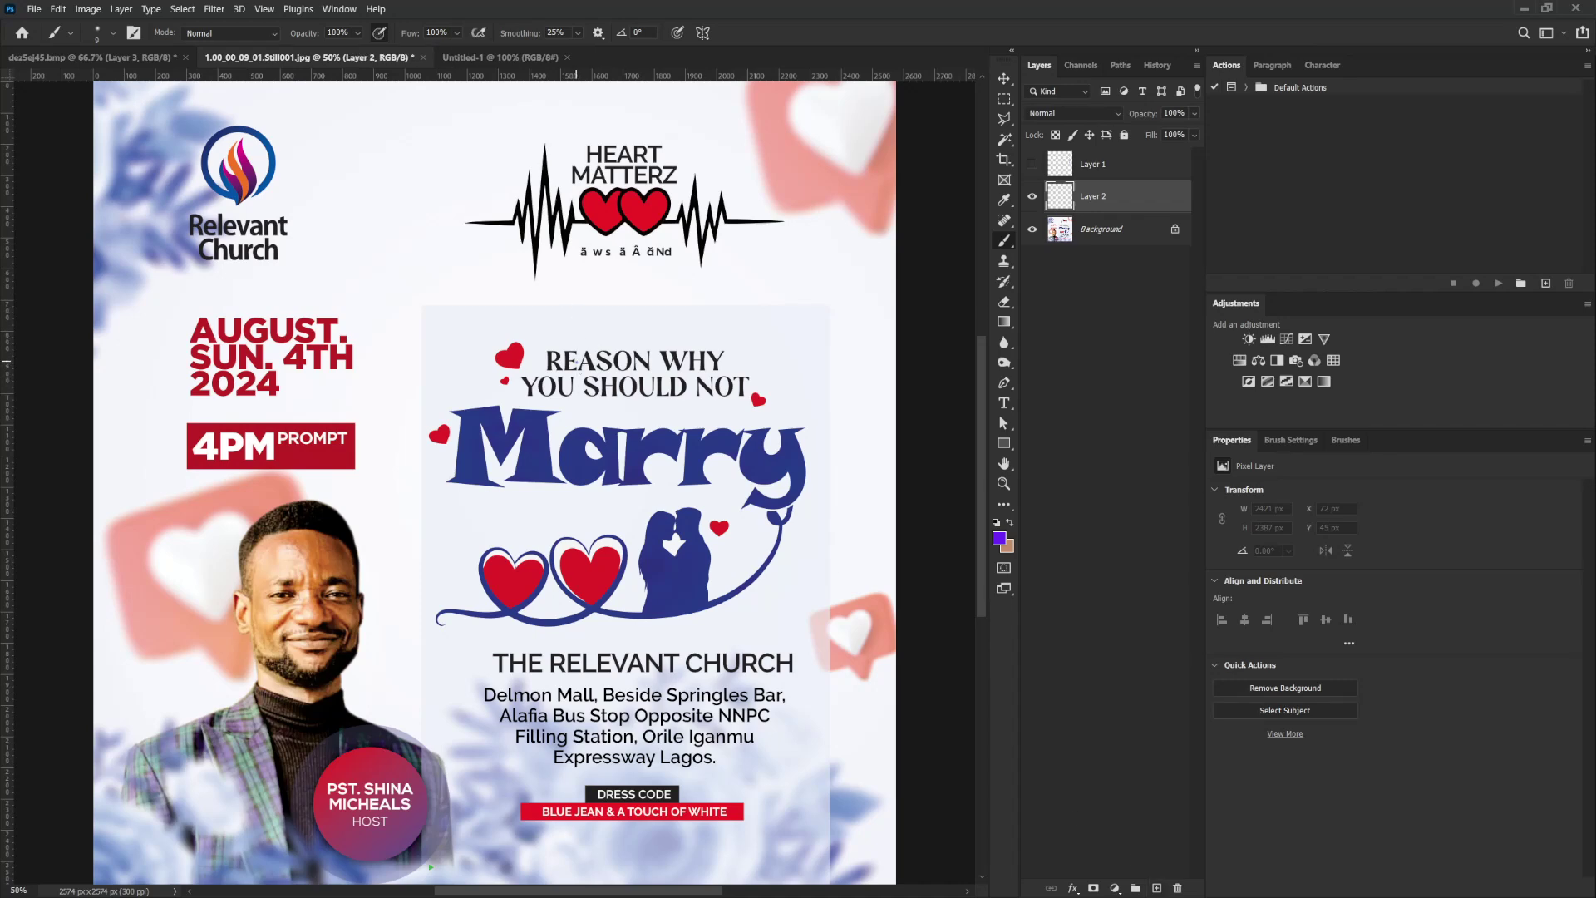
- Brush small marks on the flyer's title and circle the couple silhouette below it
{"action": "mouse_move", "coordinate": [581, 373]}
{"action": "left_mouse_down"}
{"action": "mouse_move", "coordinate": [721, 376]}
{"action": "mouse_move", "coordinate": [721, 409]}
{"action": "left_mouse_up"}
{"action": "left_click_drag", "start_coordinate": [572, 407], "coordinate": [597, 407]}
{"action": "left_click_drag", "start_coordinate": [662, 499], "coordinate": [647, 600]}
{"action": "mouse_move", "coordinate": [669, 494]}
{"action": "left_mouse_down"}
{"action": "mouse_move", "coordinate": [740, 553]}
{"action": "mouse_move", "coordinate": [669, 617]}
{"action": "left_mouse_up"}
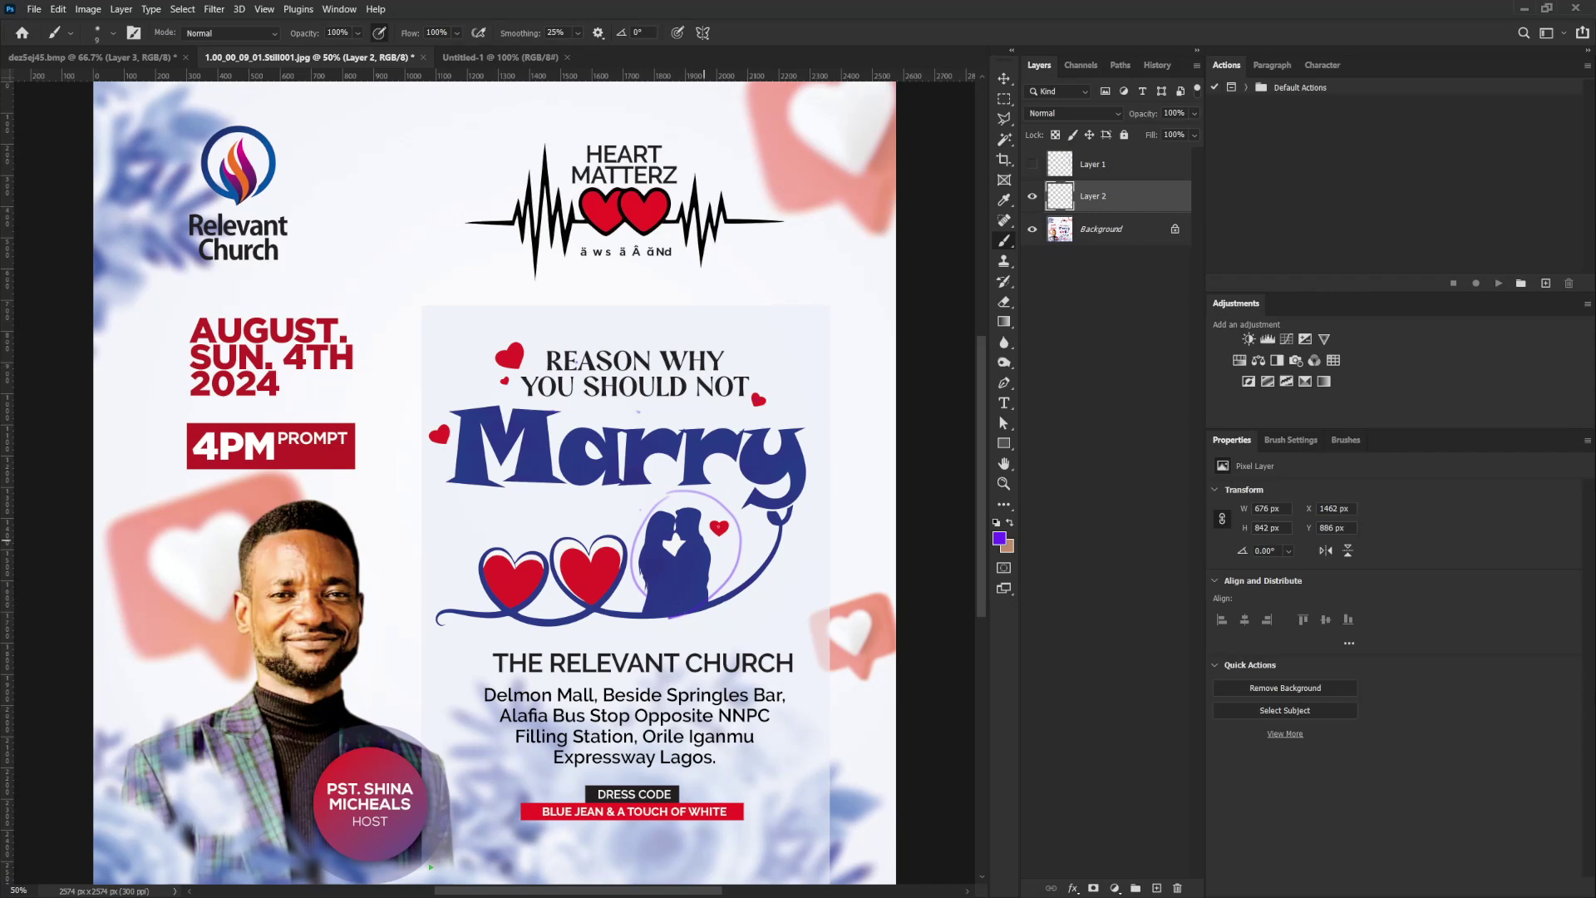
{"action": "left_click_drag", "start_coordinate": [677, 491], "coordinate": [652, 507]}
- Brush an arc above the "Reason why you should not" line and short upright strokes on both sides of it
{"action": "left_click_drag", "start_coordinate": [648, 329], "coordinate": [596, 347]}
{"action": "left_click_drag", "start_coordinate": [705, 330], "coordinate": [709, 333]}
{"action": "left_click_drag", "start_coordinate": [480, 338], "coordinate": [478, 364]}
{"action": "left_click_drag", "start_coordinate": [784, 350], "coordinate": [783, 389]}
{"action": "left_click_drag", "start_coordinate": [470, 341], "coordinate": [465, 378]}
{"action": "left_click_drag", "start_coordinate": [800, 346], "coordinate": [790, 384]}
{"action": "left_click_drag", "start_coordinate": [469, 340], "coordinate": [461, 364]}
{"action": "mouse_move", "coordinate": [791, 344]}
{"action": "left_mouse_down"}
{"action": "mouse_move", "coordinate": [781, 381]}
{"action": "mouse_move", "coordinate": [798, 374]}
{"action": "left_mouse_up"}
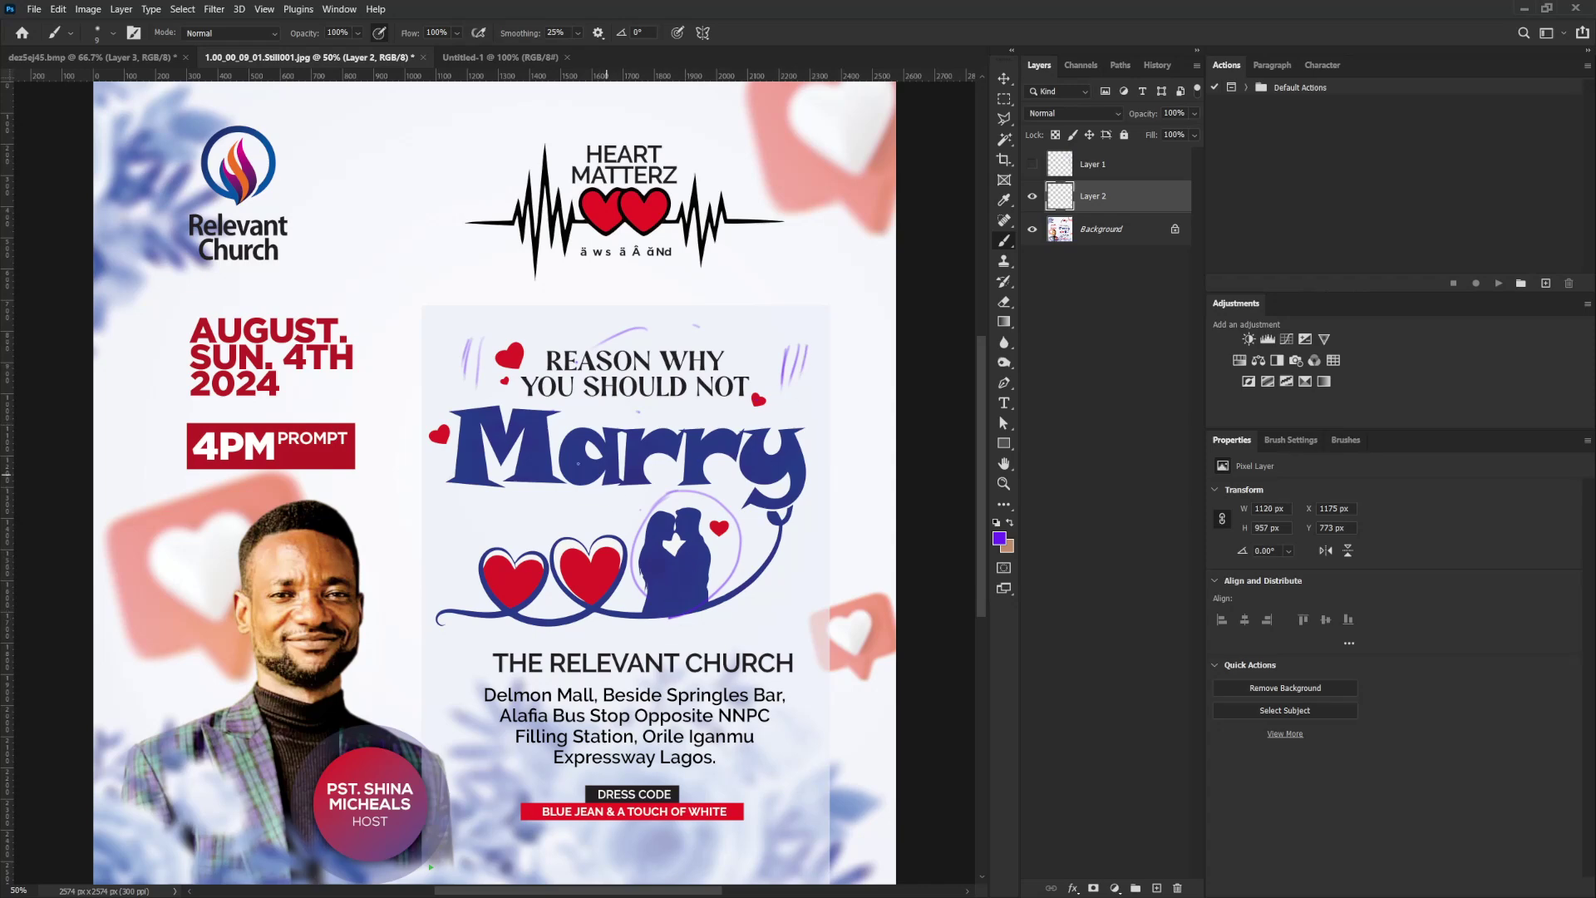
- Brush a stepped outline around the whole title block, enclosing the two upper lines and the word Marry
{"action": "mouse_move", "coordinate": [481, 339]}
{"action": "left_mouse_down"}
{"action": "mouse_move", "coordinate": [476, 391]}
{"action": "mouse_move", "coordinate": [436, 407]}
{"action": "mouse_move", "coordinate": [766, 525]}
{"action": "left_mouse_up"}
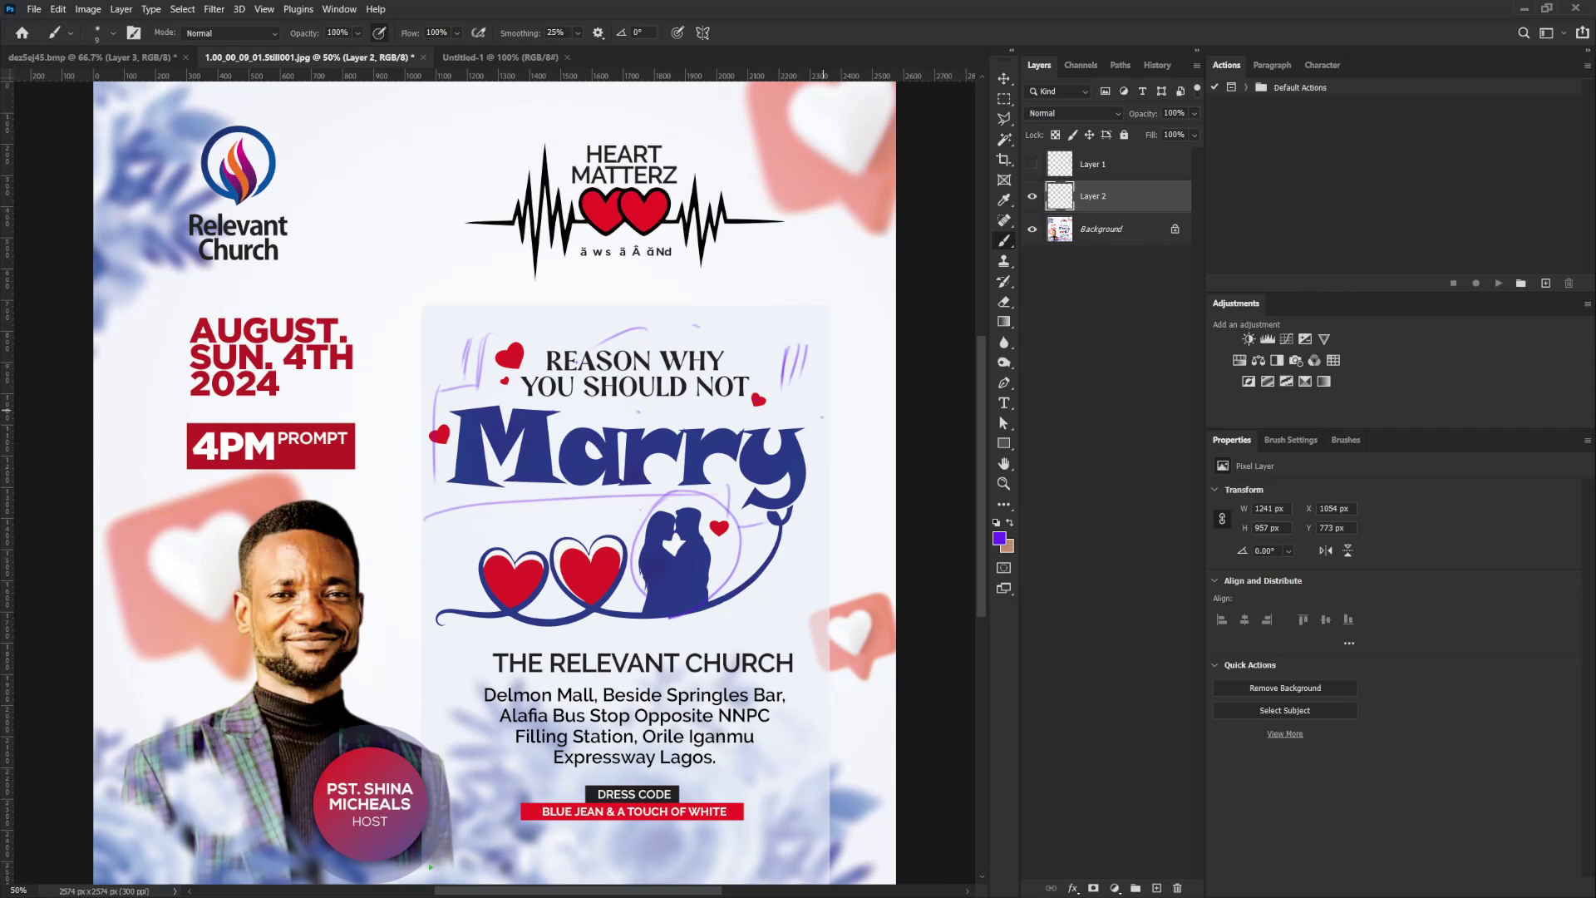
{"action": "mouse_move", "coordinate": [818, 419]}
{"action": "left_mouse_down"}
{"action": "mouse_move", "coordinate": [817, 511]}
{"action": "mouse_move", "coordinate": [768, 414]}
{"action": "left_mouse_up"}
{"action": "left_click_drag", "start_coordinate": [773, 323], "coordinate": [775, 409]}
{"action": "left_click_drag", "start_coordinate": [785, 326], "coordinate": [581, 337]}
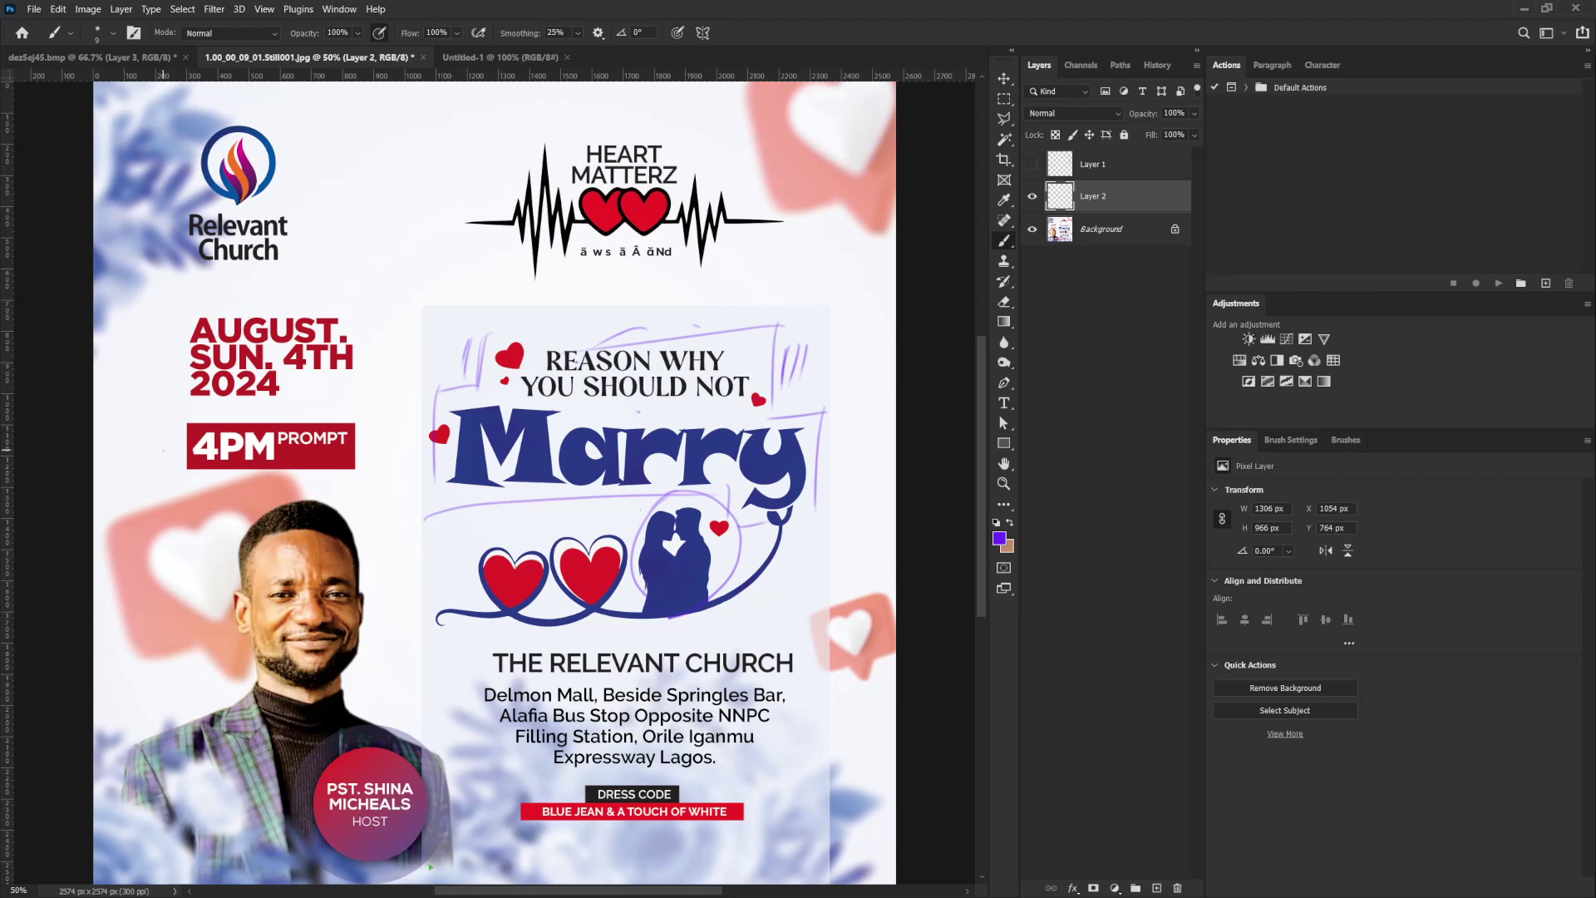
- Switch to the blank 900 px document, add a new layer and handwrite "WHY YOU SHOULD NOT GET MARRIED" near the canvas's upper edge
{"action": "key", "text": "ctrl+Tab"}
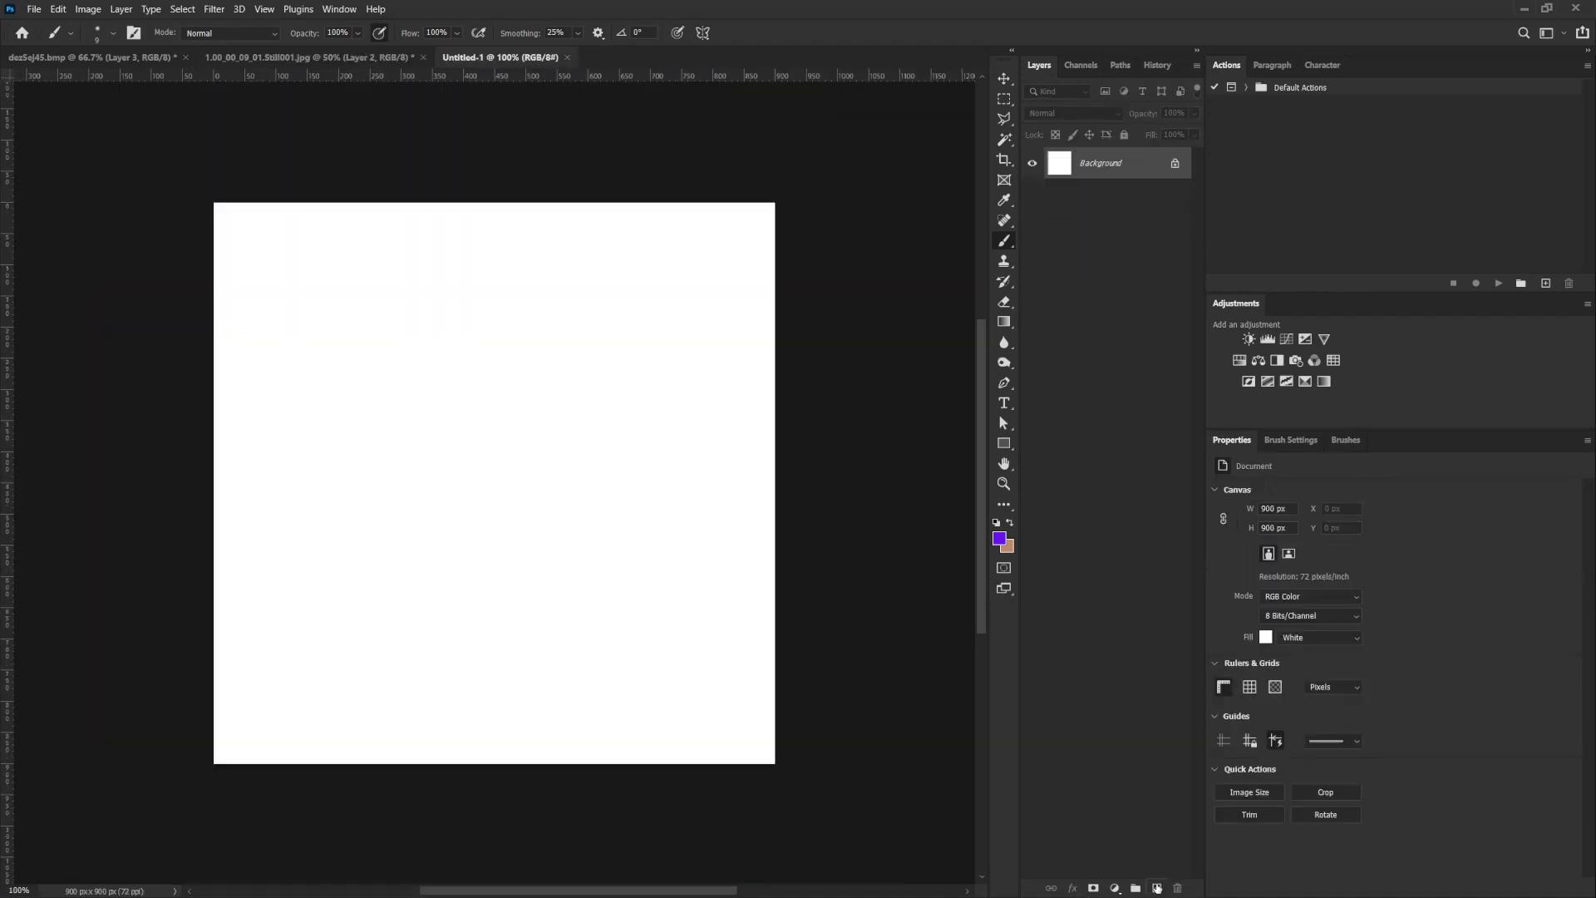
{"action": "key", "text": "ctrl+shift+alt+n"}
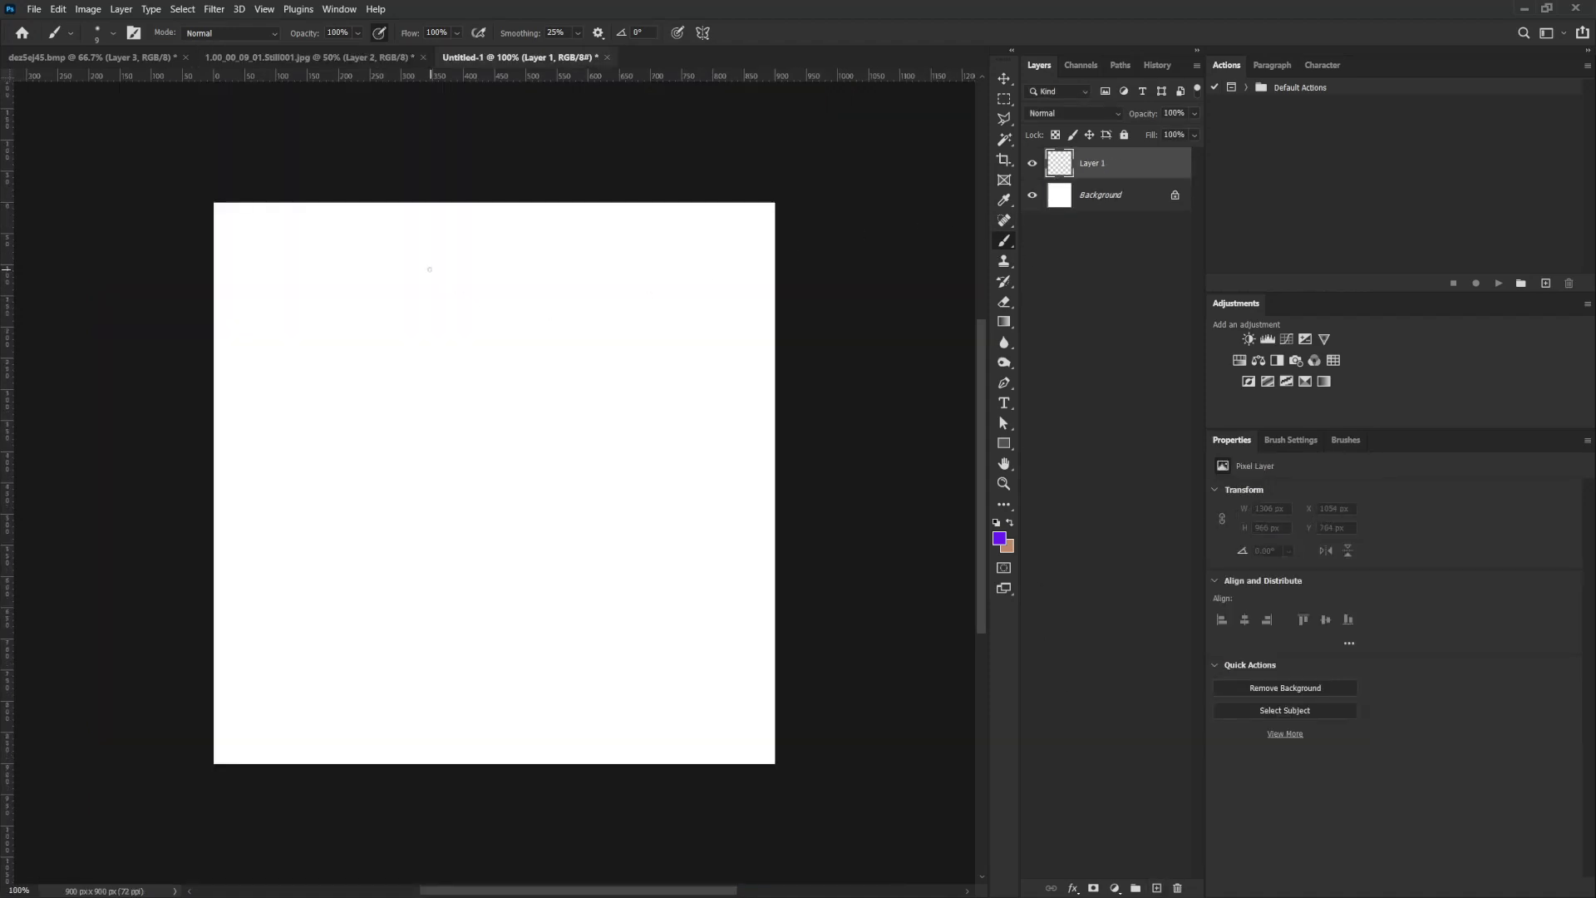
{"action": "mouse_move", "coordinate": [421, 264]}
{"action": "left_mouse_down"}
{"action": "mouse_move", "coordinate": [419, 301]}
{"action": "mouse_move", "coordinate": [441, 265]}
{"action": "left_mouse_up"}
{"action": "key", "text": "ctrl+z"}
{"action": "mouse_move", "coordinate": [466, 244]}
{"action": "left_mouse_down"}
{"action": "mouse_move", "coordinate": [467, 276]}
{"action": "mouse_move", "coordinate": [496, 268]}
{"action": "left_mouse_up"}
{"action": "mouse_move", "coordinate": [487, 290]}
{"action": "left_mouse_down"}
{"action": "mouse_move", "coordinate": [550, 254]}
{"action": "mouse_move", "coordinate": [594, 259]}
{"action": "left_mouse_up"}
{"action": "mouse_move", "coordinate": [653, 253]}
{"action": "left_mouse_down"}
{"action": "mouse_move", "coordinate": [617, 296]}
{"action": "mouse_move", "coordinate": [747, 276]}
{"action": "left_mouse_up"}
{"action": "left_click_drag", "start_coordinate": [438, 360], "coordinate": [490, 343]}
{"action": "mouse_move", "coordinate": [502, 329]}
{"action": "left_mouse_down"}
{"action": "mouse_move", "coordinate": [502, 351]}
{"action": "mouse_move", "coordinate": [512, 314]}
{"action": "left_mouse_up"}
{"action": "left_click_drag", "start_coordinate": [555, 322], "coordinate": [540, 356]}
{"action": "mouse_move", "coordinate": [573, 310]}
{"action": "left_mouse_down"}
{"action": "mouse_move", "coordinate": [588, 340]}
{"action": "mouse_move", "coordinate": [641, 320]}
{"action": "left_mouse_up"}
{"action": "left_click_drag", "start_coordinate": [646, 339], "coordinate": [681, 316]}
{"action": "mouse_move", "coordinate": [689, 332]}
{"action": "left_mouse_down"}
{"action": "mouse_move", "coordinate": [715, 308]}
{"action": "mouse_move", "coordinate": [758, 303]}
{"action": "left_mouse_up"}
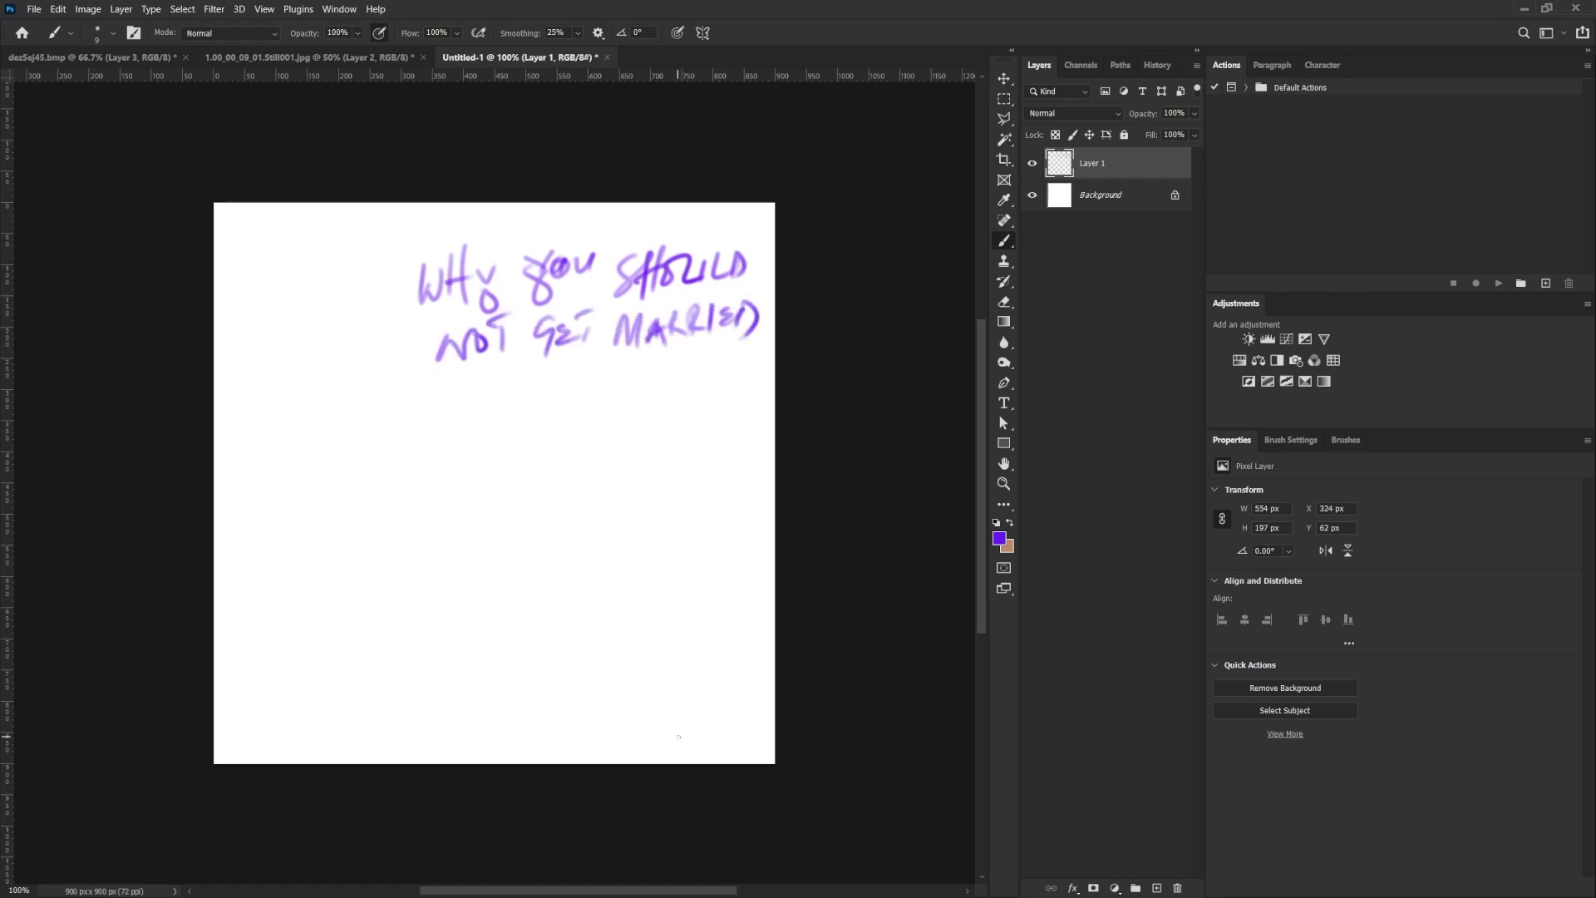
- Reduce the brush size to 4 px and draw a rectangular frame around the handwritten headline
{"action": "key", "text": "F5"}
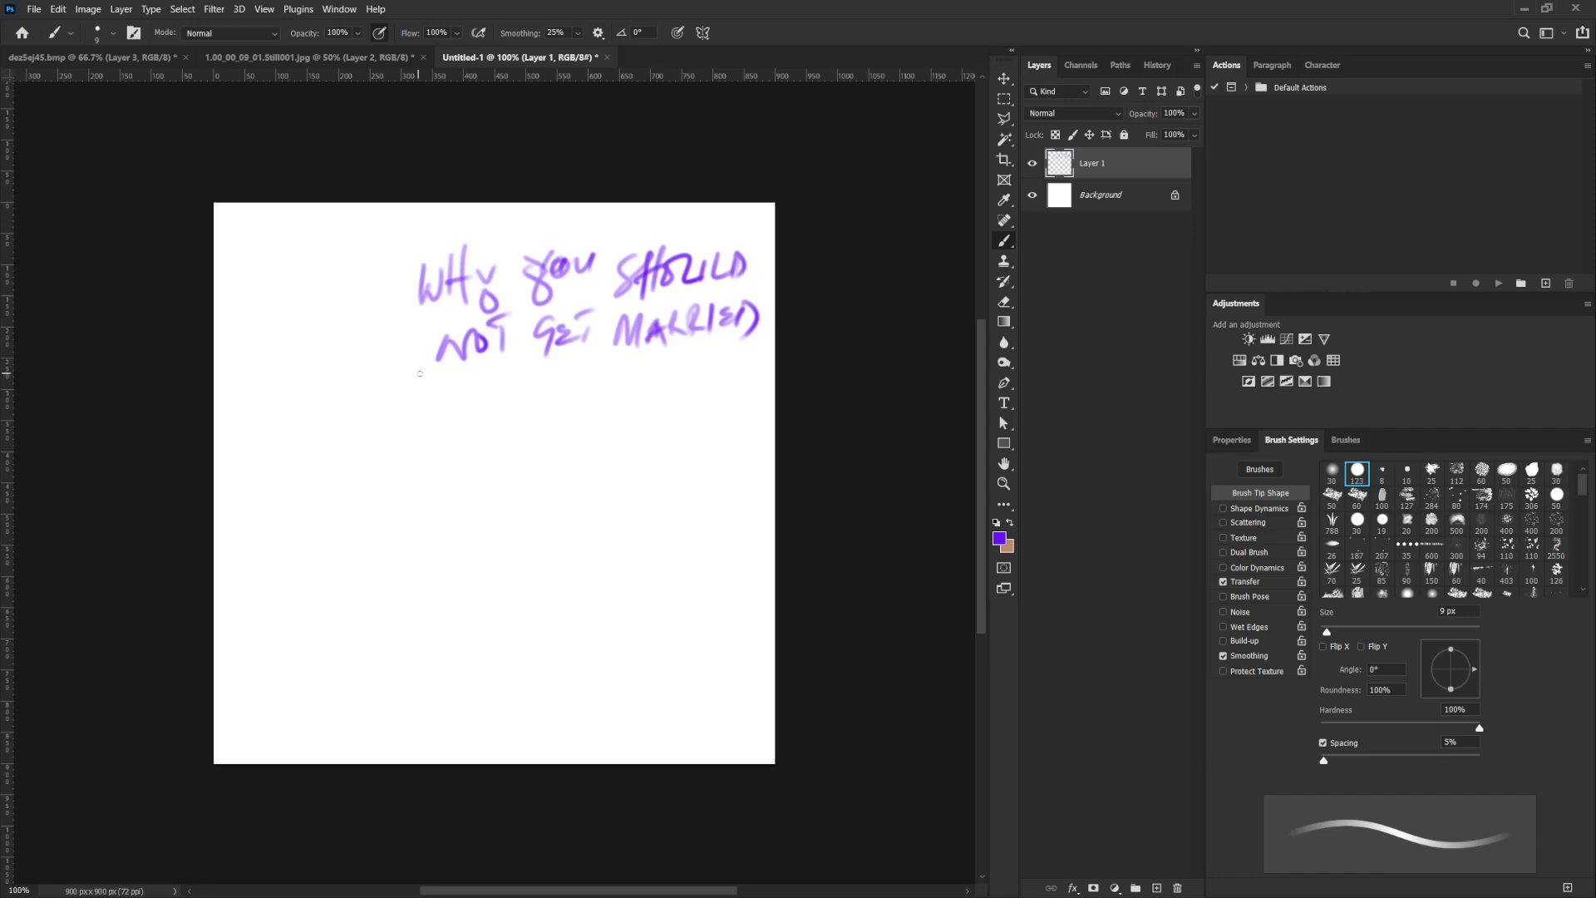
{"action": "key", "text": "bracketleft"}
{"action": "key", "text": "bracketleft"}
{"action": "key", "text": "bracketleft"}
{"action": "key", "text": "bracketleft"}
{"action": "key", "text": "bracketleft"}
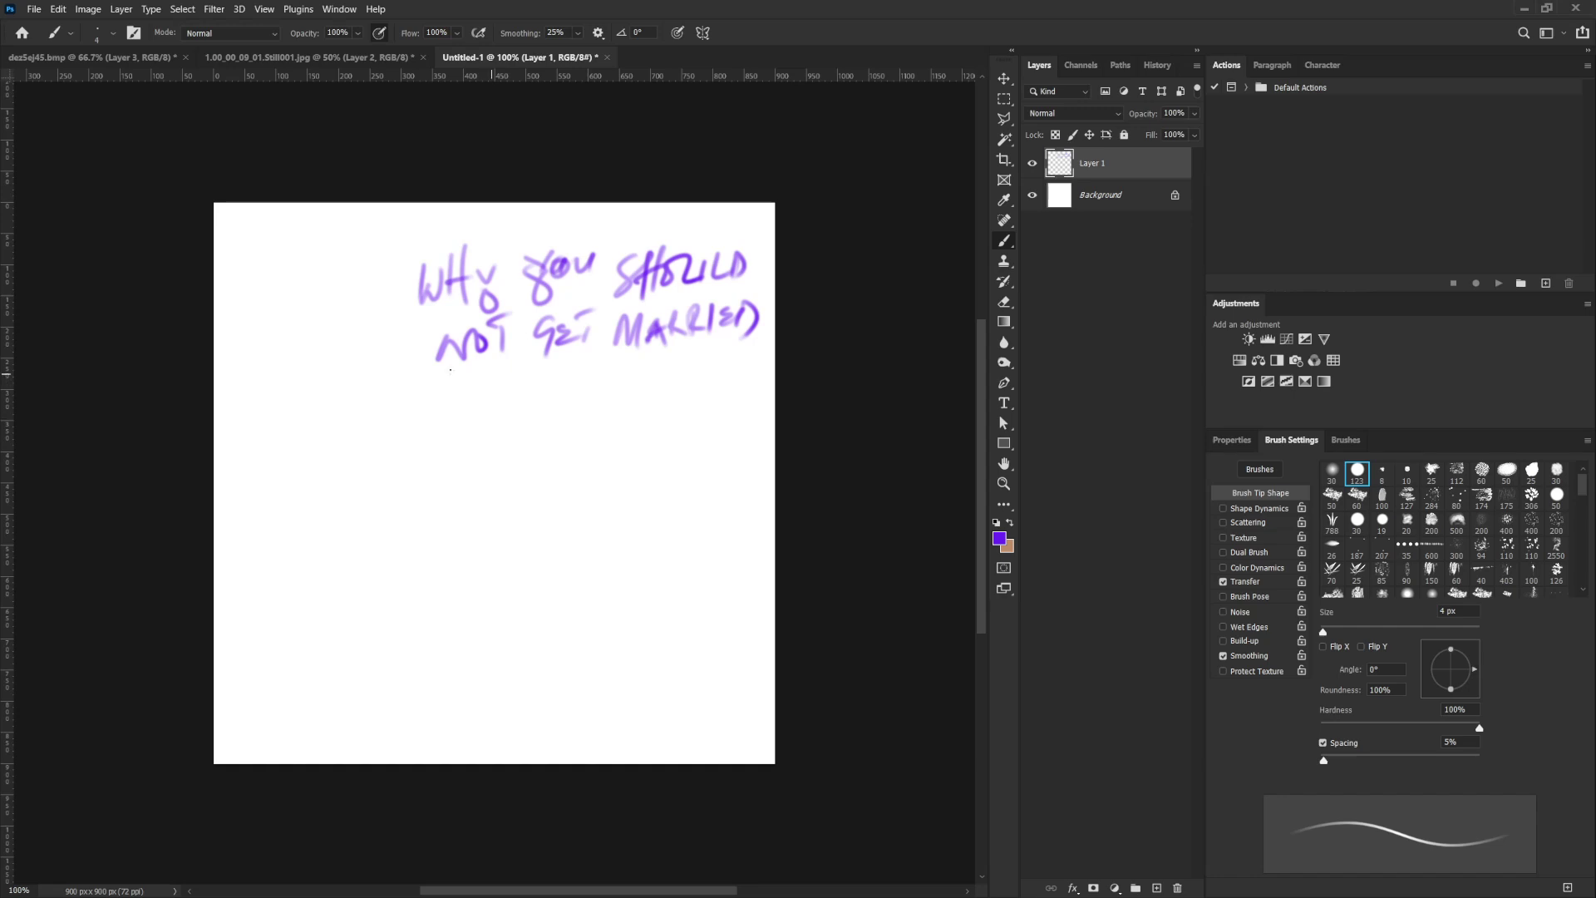
{"action": "mouse_move", "coordinate": [387, 387]}
{"action": "left_mouse_down"}
{"action": "mouse_move", "coordinate": [773, 349]}
{"action": "mouse_move", "coordinate": [397, 241]}
{"action": "mouse_move", "coordinate": [466, 236]}
{"action": "left_mouse_up"}
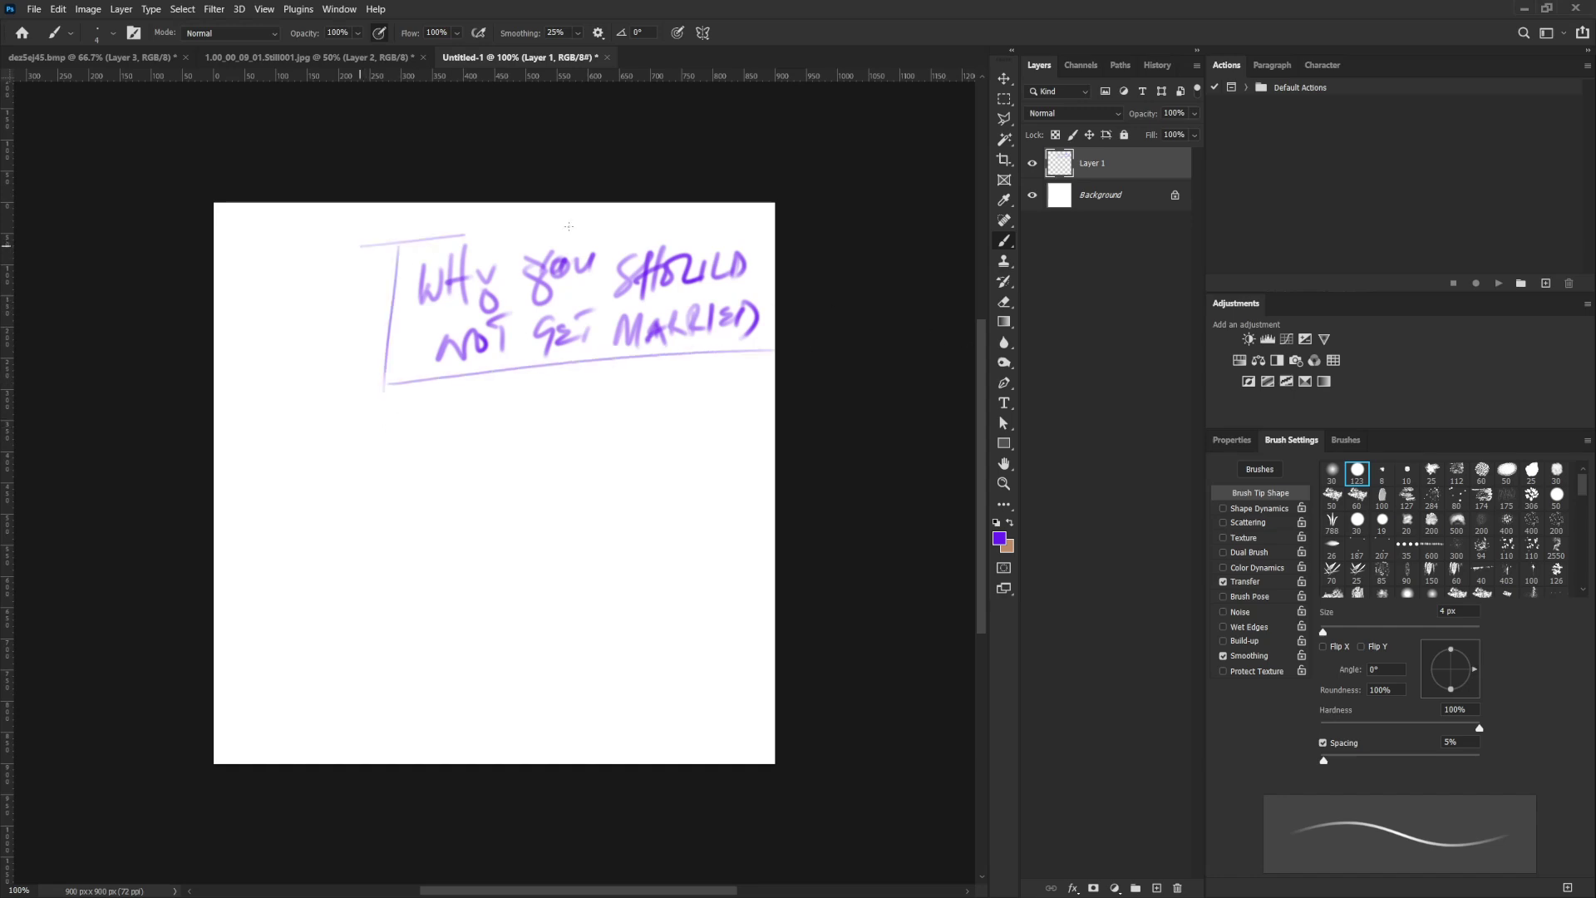
{"action": "mouse_move", "coordinate": [568, 226]}
{"action": "left_mouse_down"}
{"action": "mouse_move", "coordinate": [786, 203]}
{"action": "mouse_move", "coordinate": [765, 326]}
{"action": "left_mouse_up"}
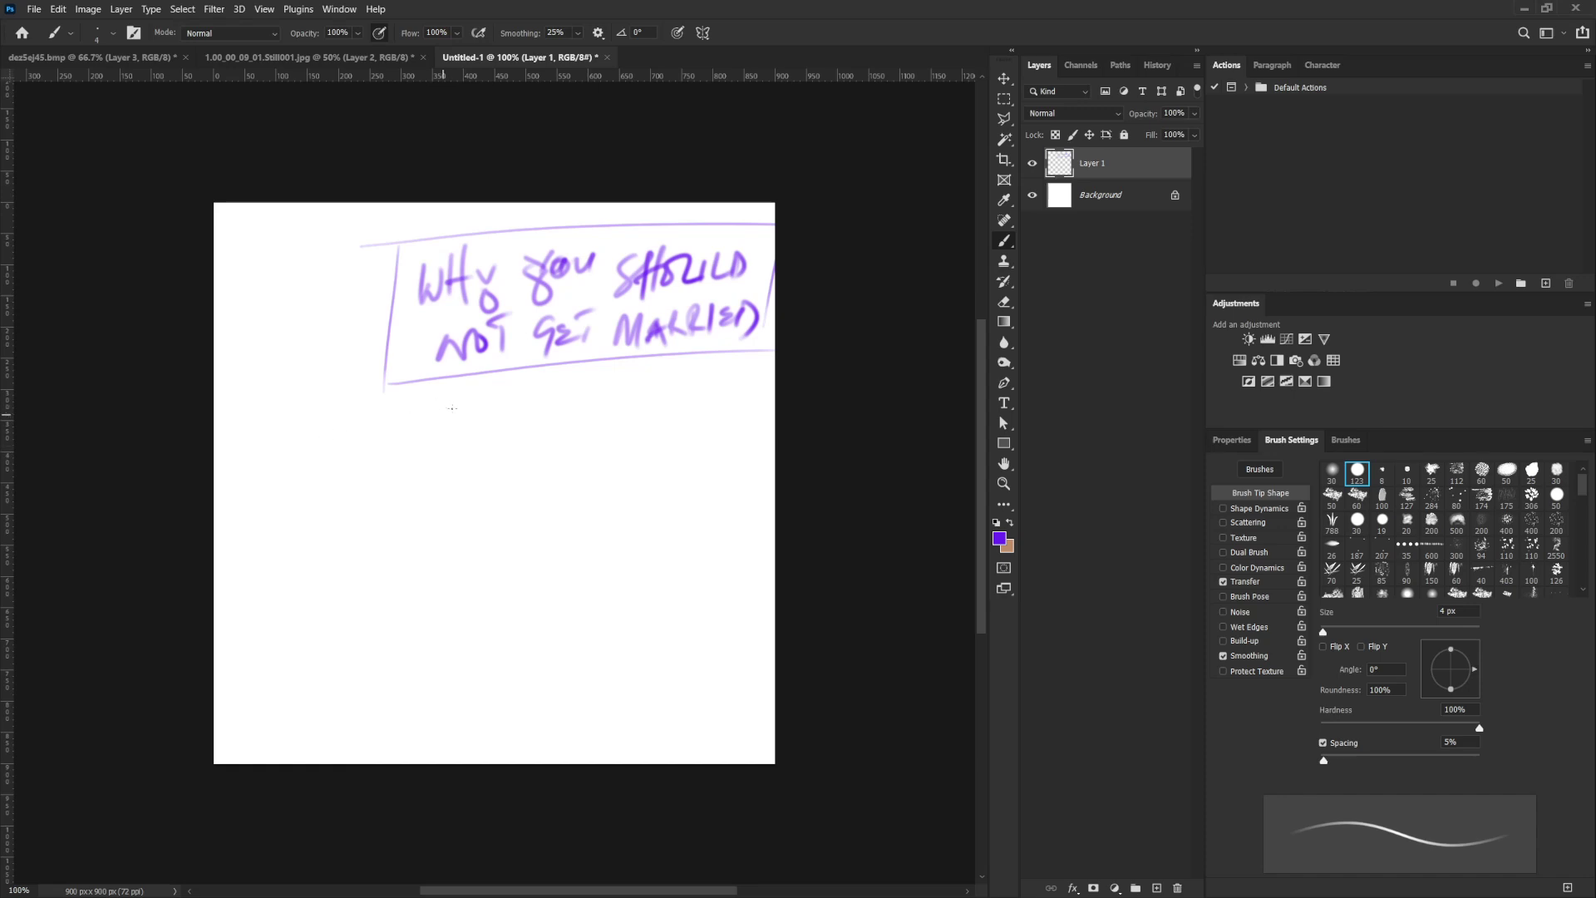
- Handwrite "NOT CONNECTED" below the framed headline
{"action": "mouse_move", "coordinate": [452, 408]}
{"action": "left_mouse_down"}
{"action": "mouse_move", "coordinate": [470, 434]}
{"action": "mouse_move", "coordinate": [484, 425]}
{"action": "left_mouse_up"}
{"action": "left_click_drag", "start_coordinate": [354, 453], "coordinate": [386, 422]}
{"action": "mouse_move", "coordinate": [493, 421]}
{"action": "left_mouse_down"}
{"action": "mouse_move", "coordinate": [488, 434]}
{"action": "mouse_move", "coordinate": [503, 416]}
{"action": "mouse_move", "coordinate": [551, 436]}
{"action": "mouse_move", "coordinate": [587, 396]}
{"action": "mouse_move", "coordinate": [627, 409]}
{"action": "mouse_move", "coordinate": [610, 424]}
{"action": "left_mouse_up"}
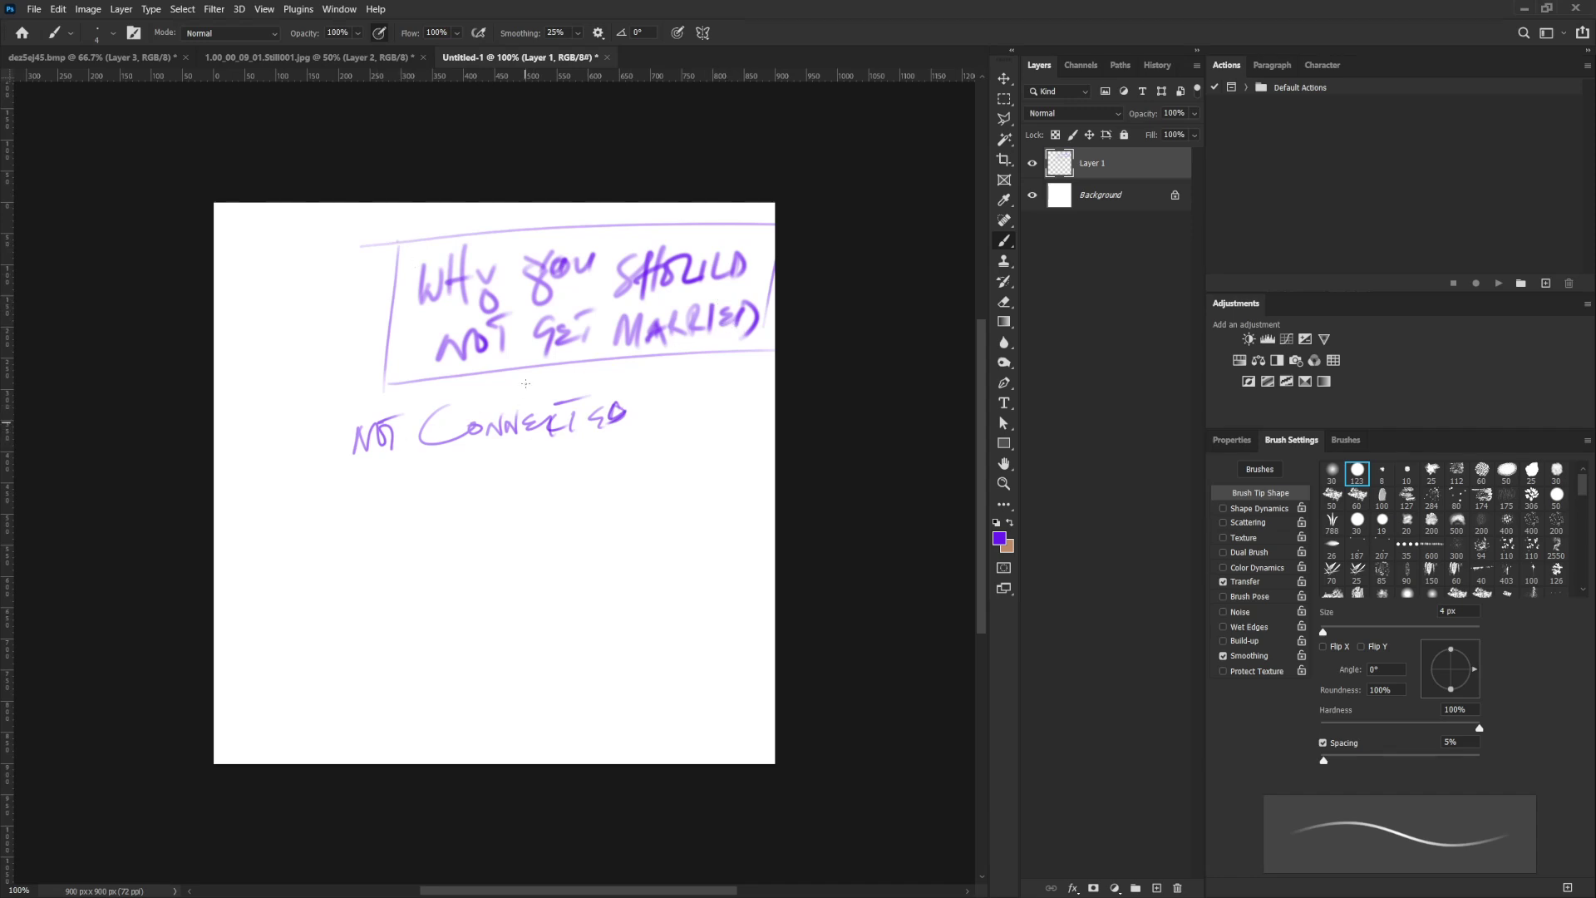
- Draw a frame around the handwritten word MARRIED and underline it
{"action": "left_click_drag", "start_coordinate": [611, 310], "coordinate": [766, 283]}
{"action": "left_click_drag", "start_coordinate": [618, 359], "coordinate": [728, 341]}
{"action": "mouse_move", "coordinate": [606, 309]}
{"action": "left_mouse_down"}
{"action": "mouse_move", "coordinate": [586, 374]}
{"action": "mouse_move", "coordinate": [752, 355]}
{"action": "left_mouse_up"}
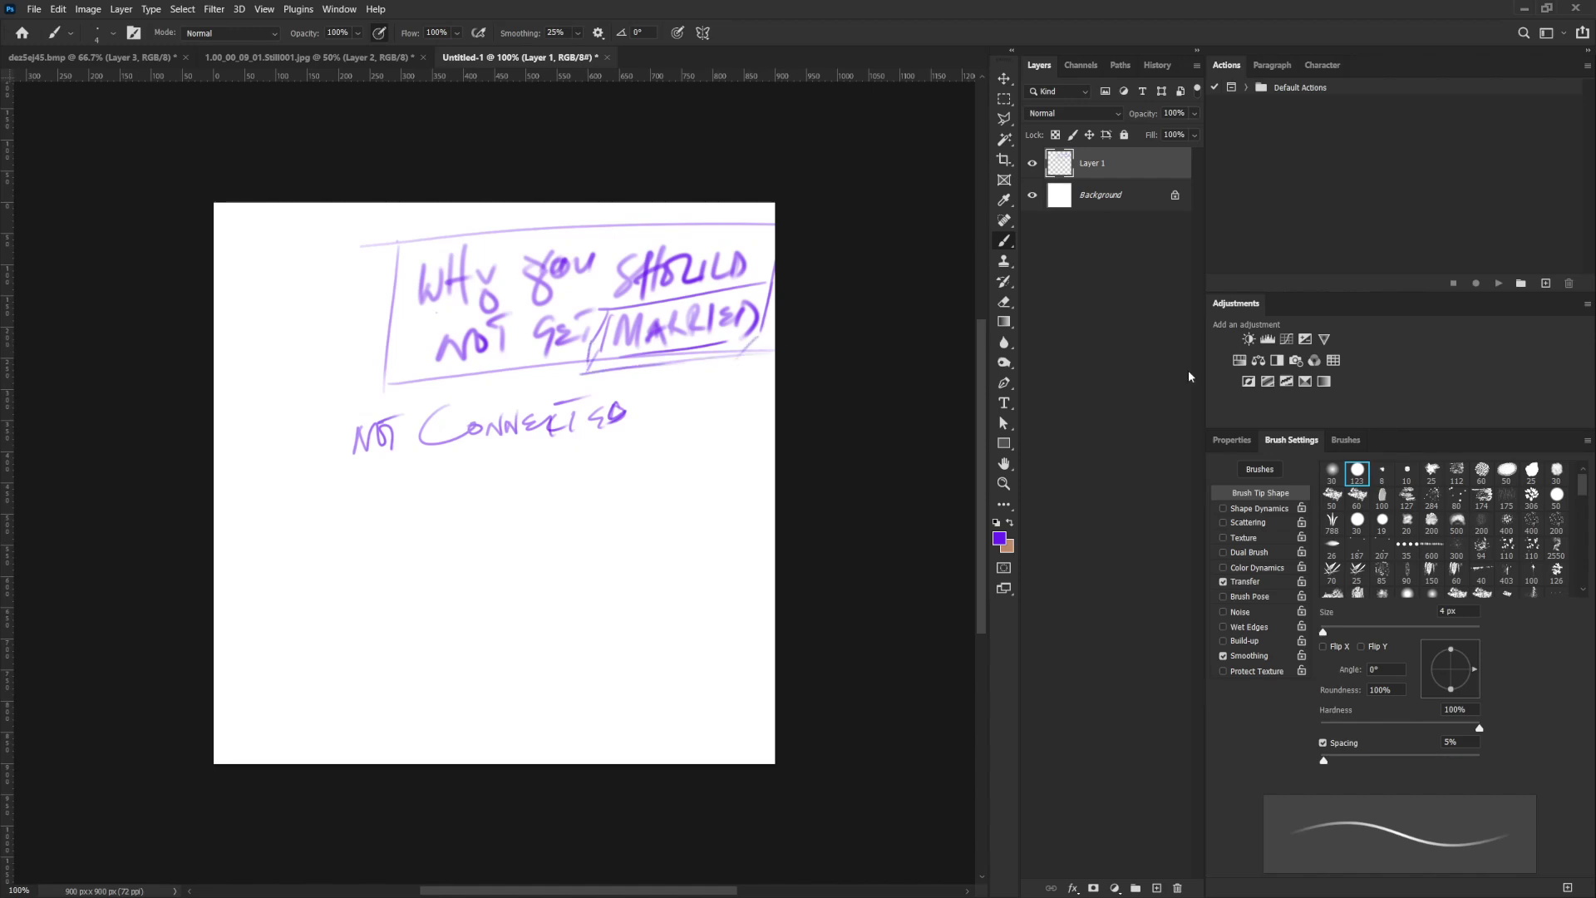
{"action": "left_click_drag", "start_coordinate": [608, 315], "coordinate": [601, 354]}
- Draw a frame around the handwritten "NOT CONNECTED" and underline it
{"action": "mouse_move", "coordinate": [347, 412]}
{"action": "left_mouse_down"}
{"action": "mouse_move", "coordinate": [340, 459]}
{"action": "mouse_move", "coordinate": [695, 425]}
{"action": "left_mouse_up"}
{"action": "mouse_move", "coordinate": [305, 424]}
{"action": "left_mouse_down"}
{"action": "mouse_move", "coordinate": [665, 378]}
{"action": "mouse_move", "coordinate": [629, 441]}
{"action": "left_mouse_up"}
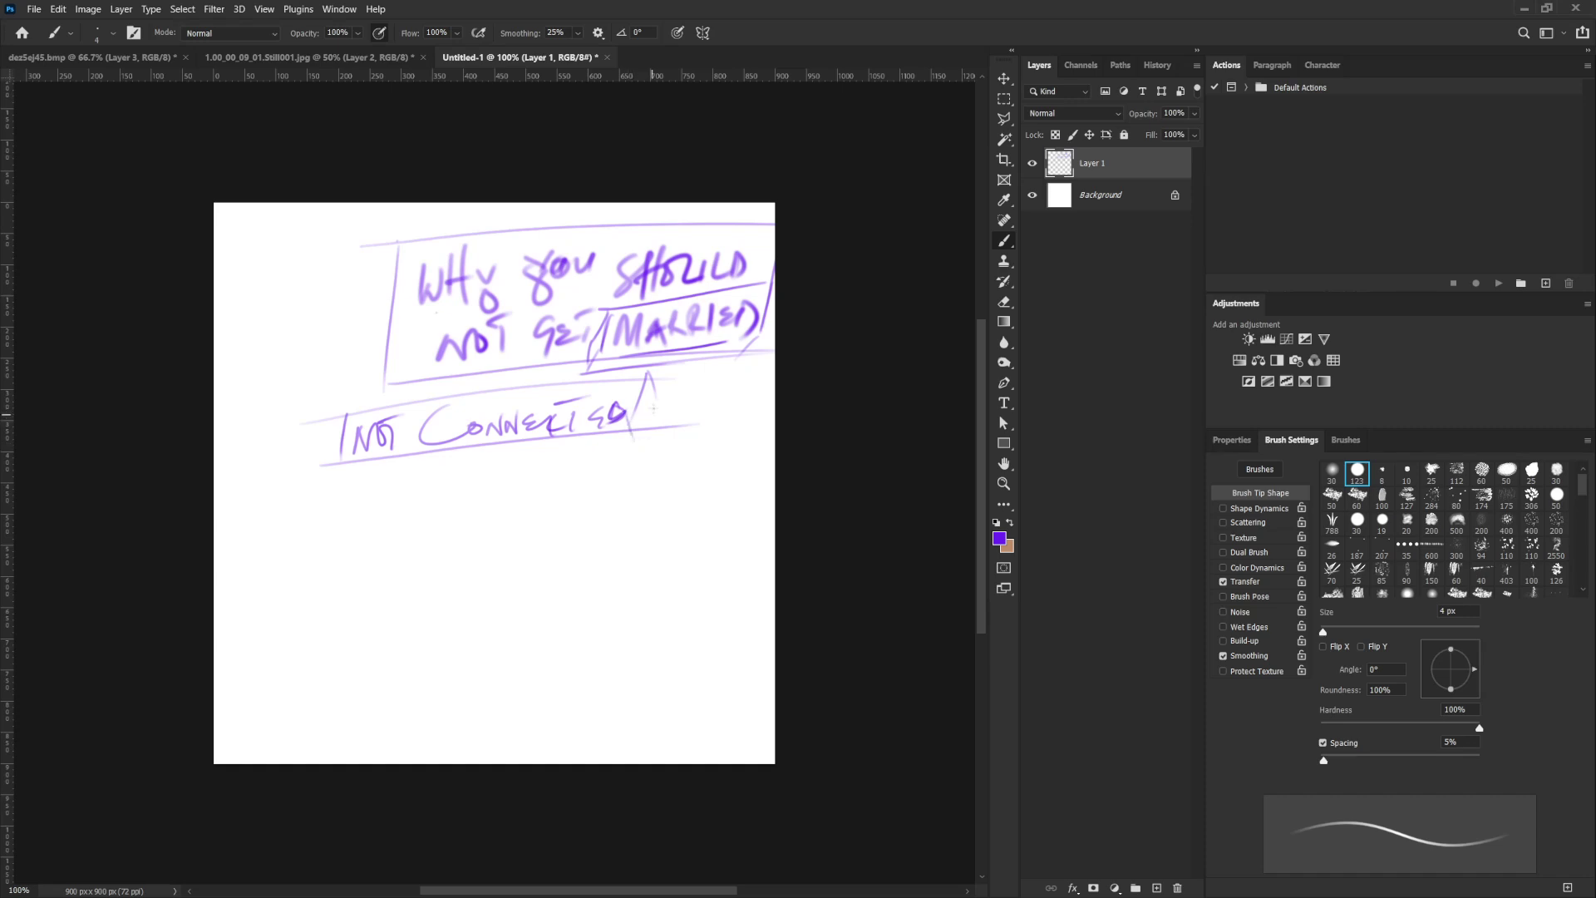
{"action": "left_click_drag", "start_coordinate": [661, 388], "coordinate": [633, 447]}
{"action": "left_click_drag", "start_coordinate": [322, 469], "coordinate": [516, 453]}
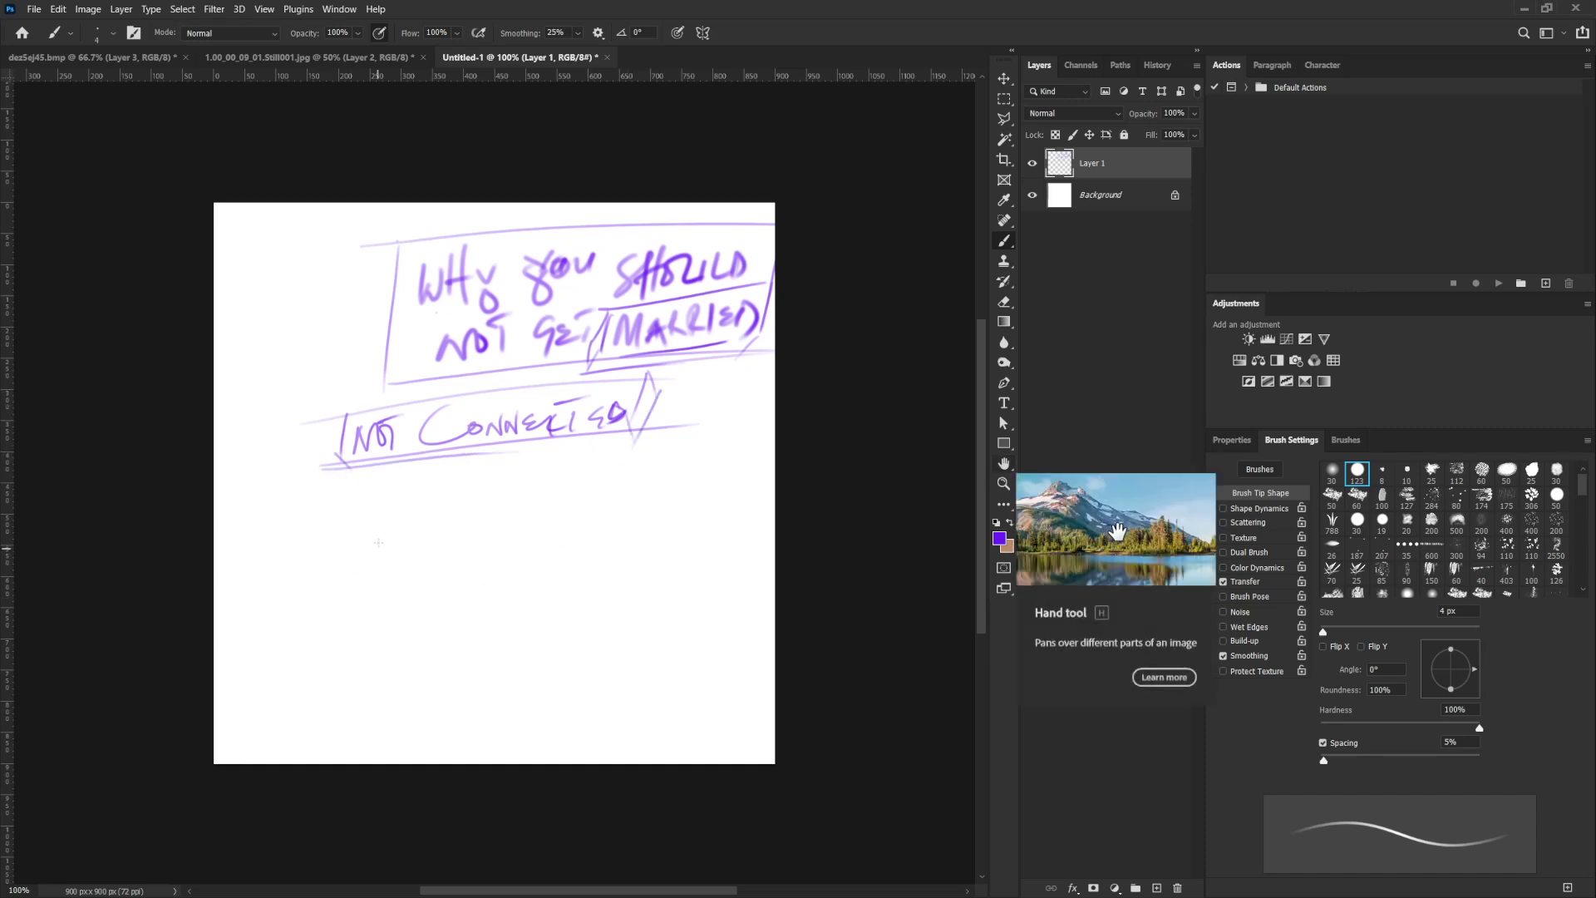
- Handwrite "1. Unpluged" as the first idea below "NOT CONNECTED" and underline it twice
{"action": "mouse_move", "coordinate": [313, 504]}
{"action": "left_mouse_down"}
{"action": "mouse_move", "coordinate": [310, 546]}
{"action": "mouse_move", "coordinate": [457, 509]}
{"action": "left_mouse_up"}
{"action": "left_click_drag", "start_coordinate": [332, 555], "coordinate": [505, 535]}
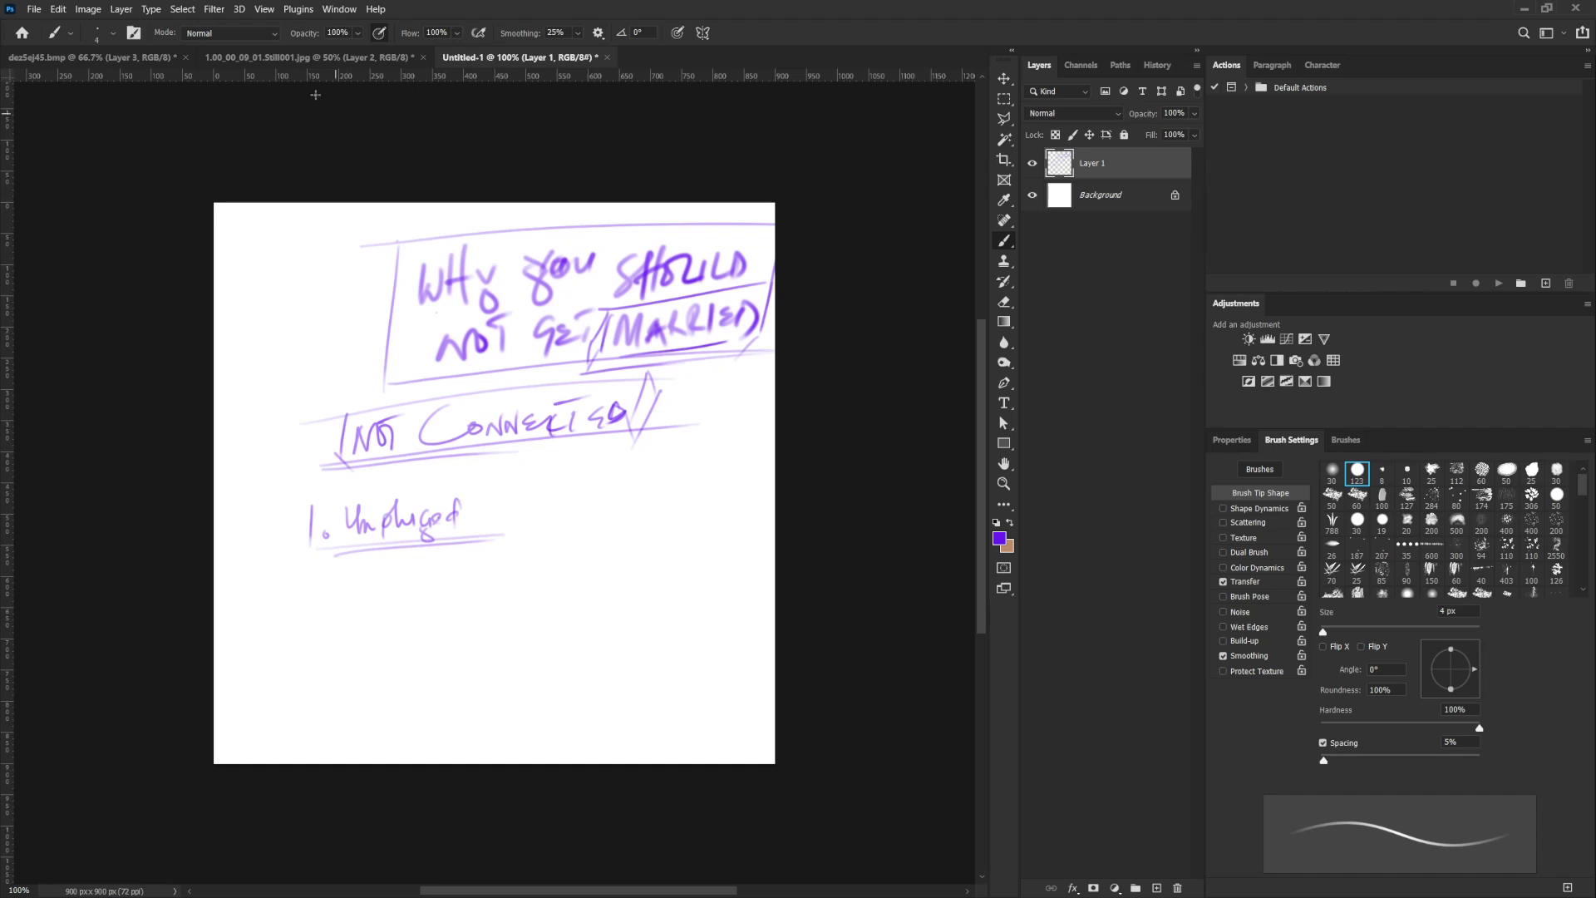
- View the green plug image, return to the notes document and delete its handwritten notes layer
{"action": "key", "text": "ctrl+Tab"}
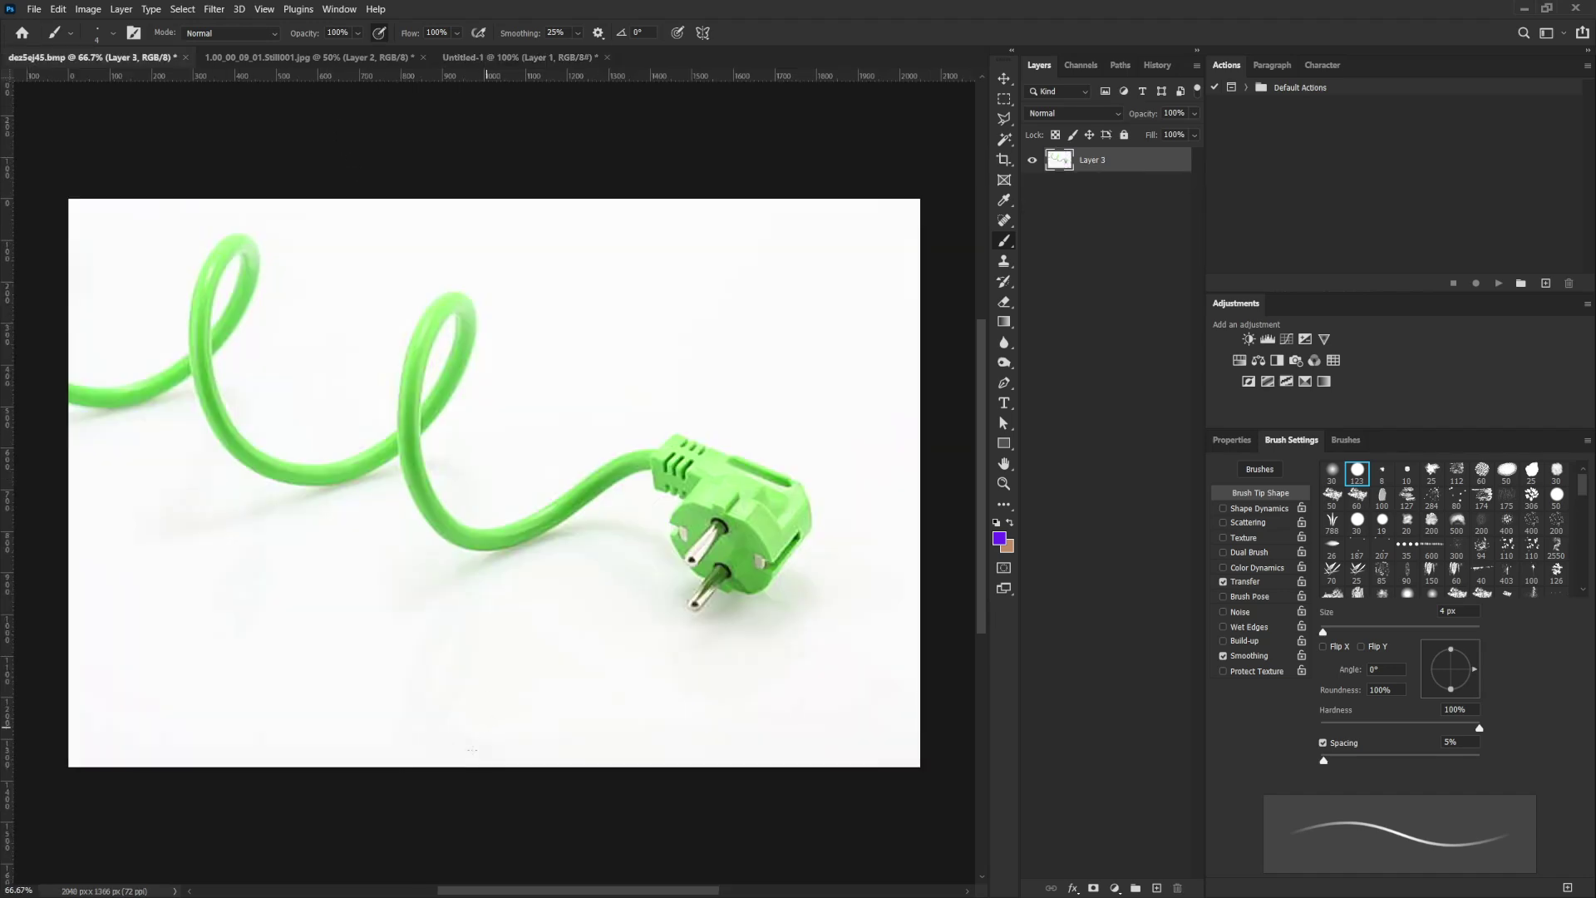
{"action": "key", "text": "ctrl+shift+Tab"}
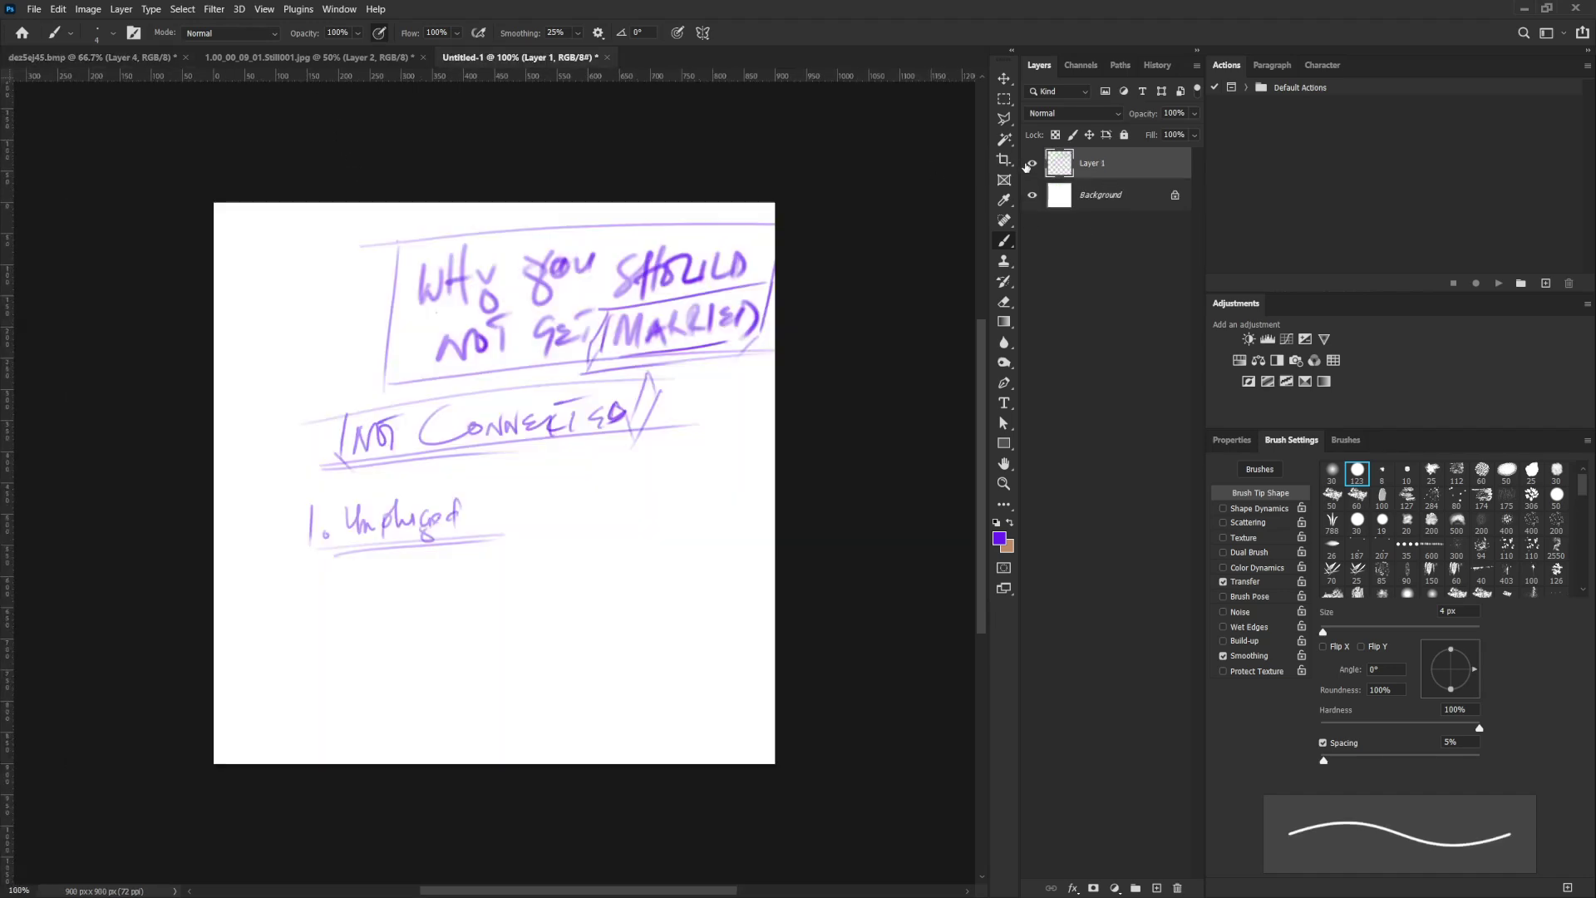
{"action": "left_click", "coordinate": [1032, 163]}
{"action": "left_click_drag", "start_coordinate": [1179, 170], "coordinate": [1179, 888]}
- Try to copy Layer 4 of the plug image into the blank document and transform it
{"action": "left_click", "coordinate": [274, 57]}
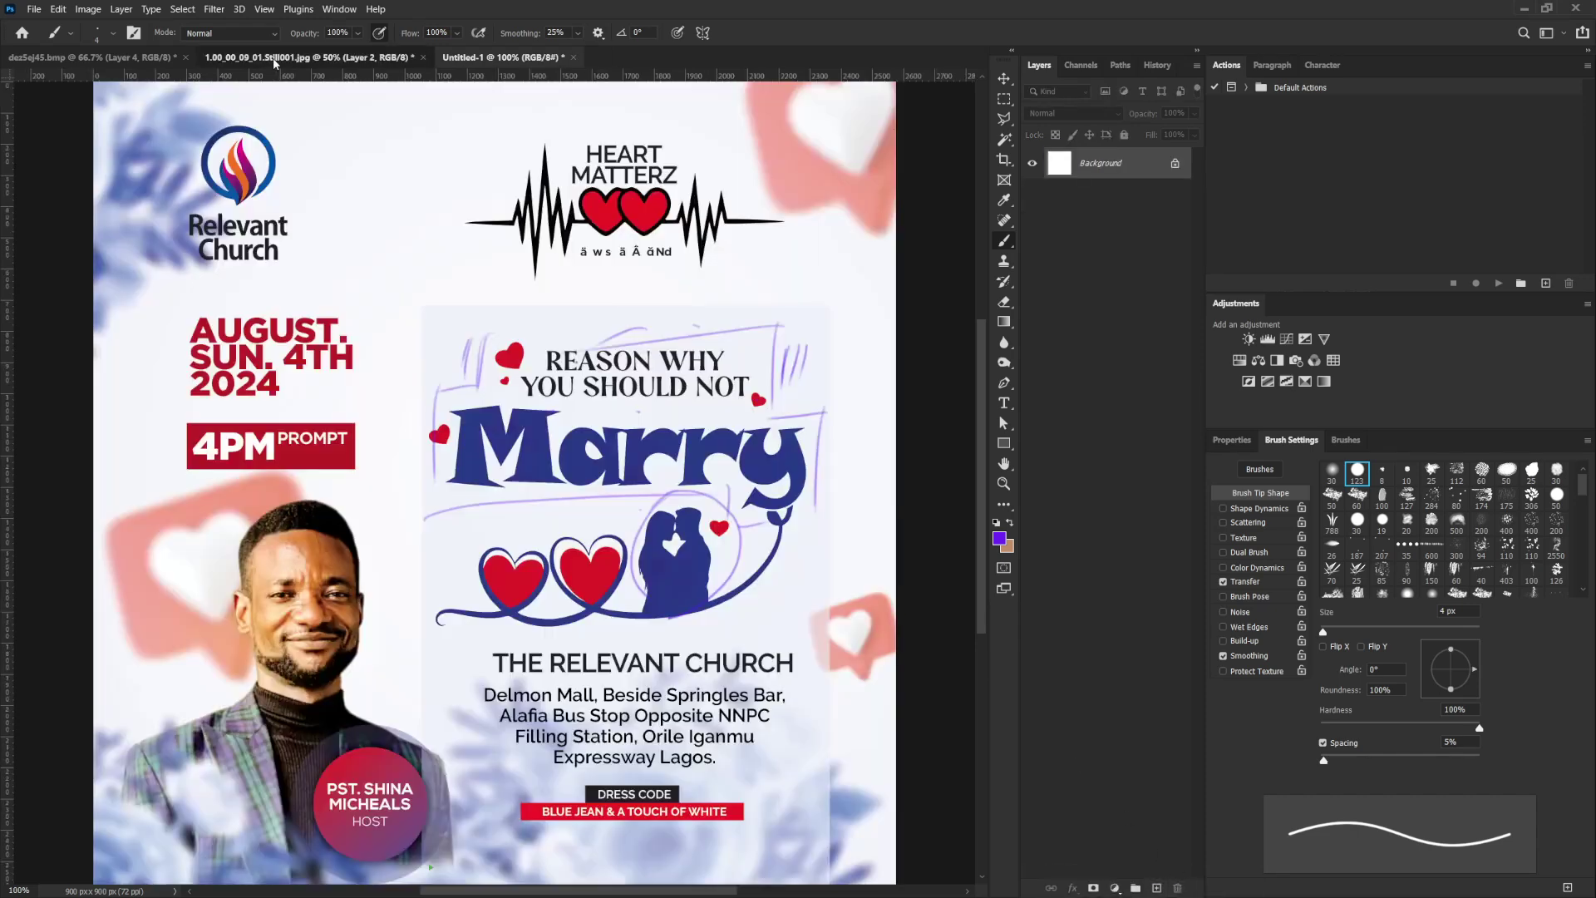
{"action": "left_click", "coordinate": [98, 58]}
{"action": "key", "text": "v"}
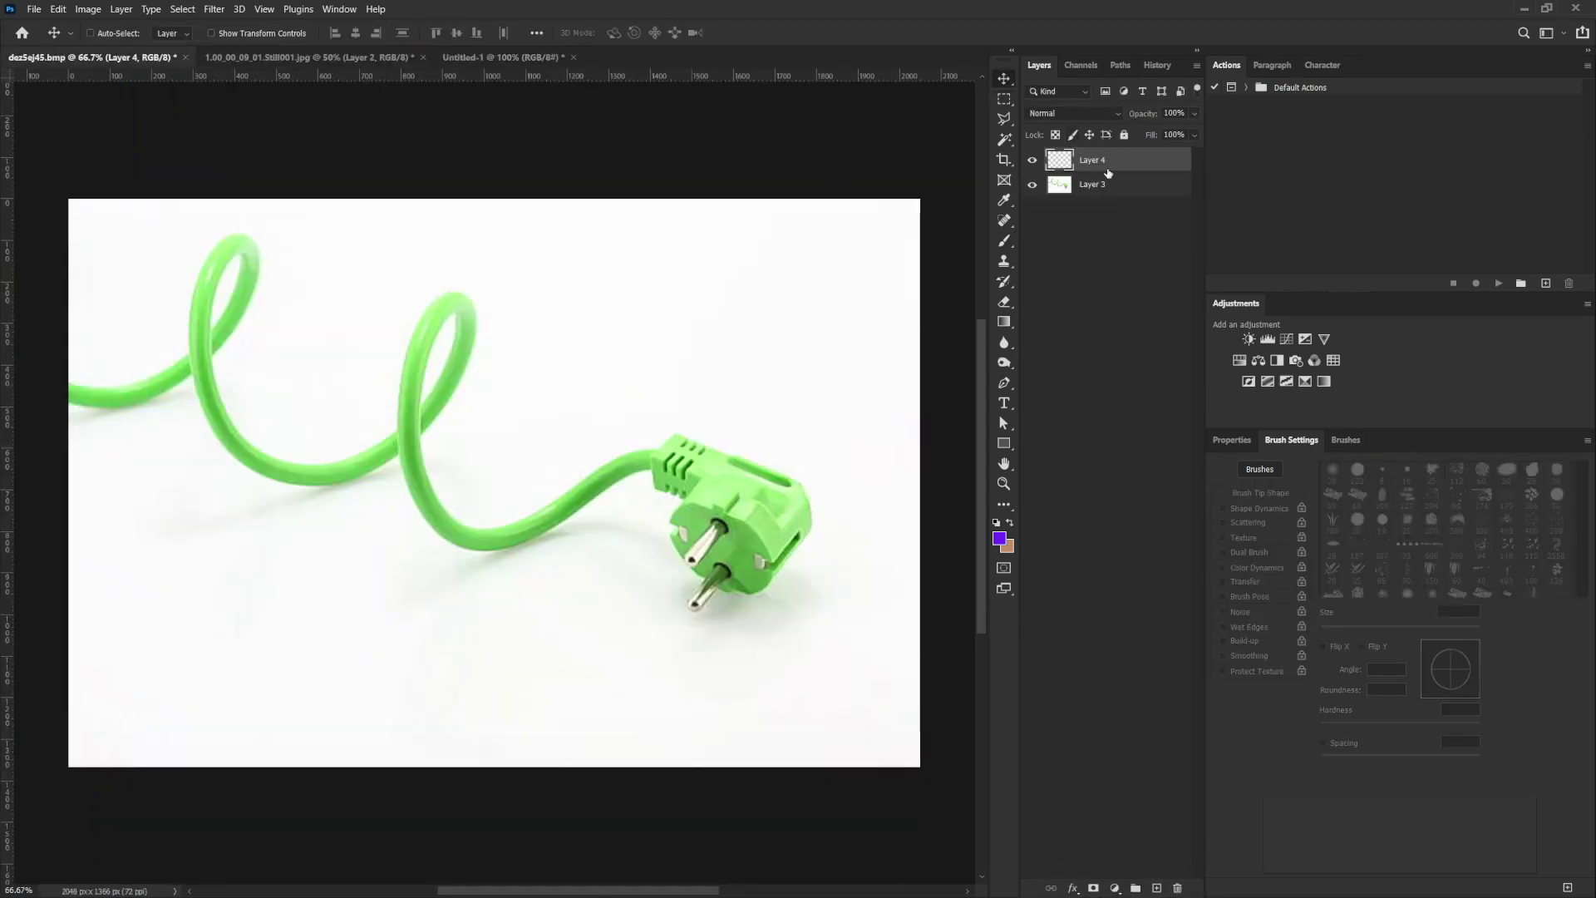
{"action": "left_click_drag", "start_coordinate": [715, 495], "coordinate": [527, 299]}
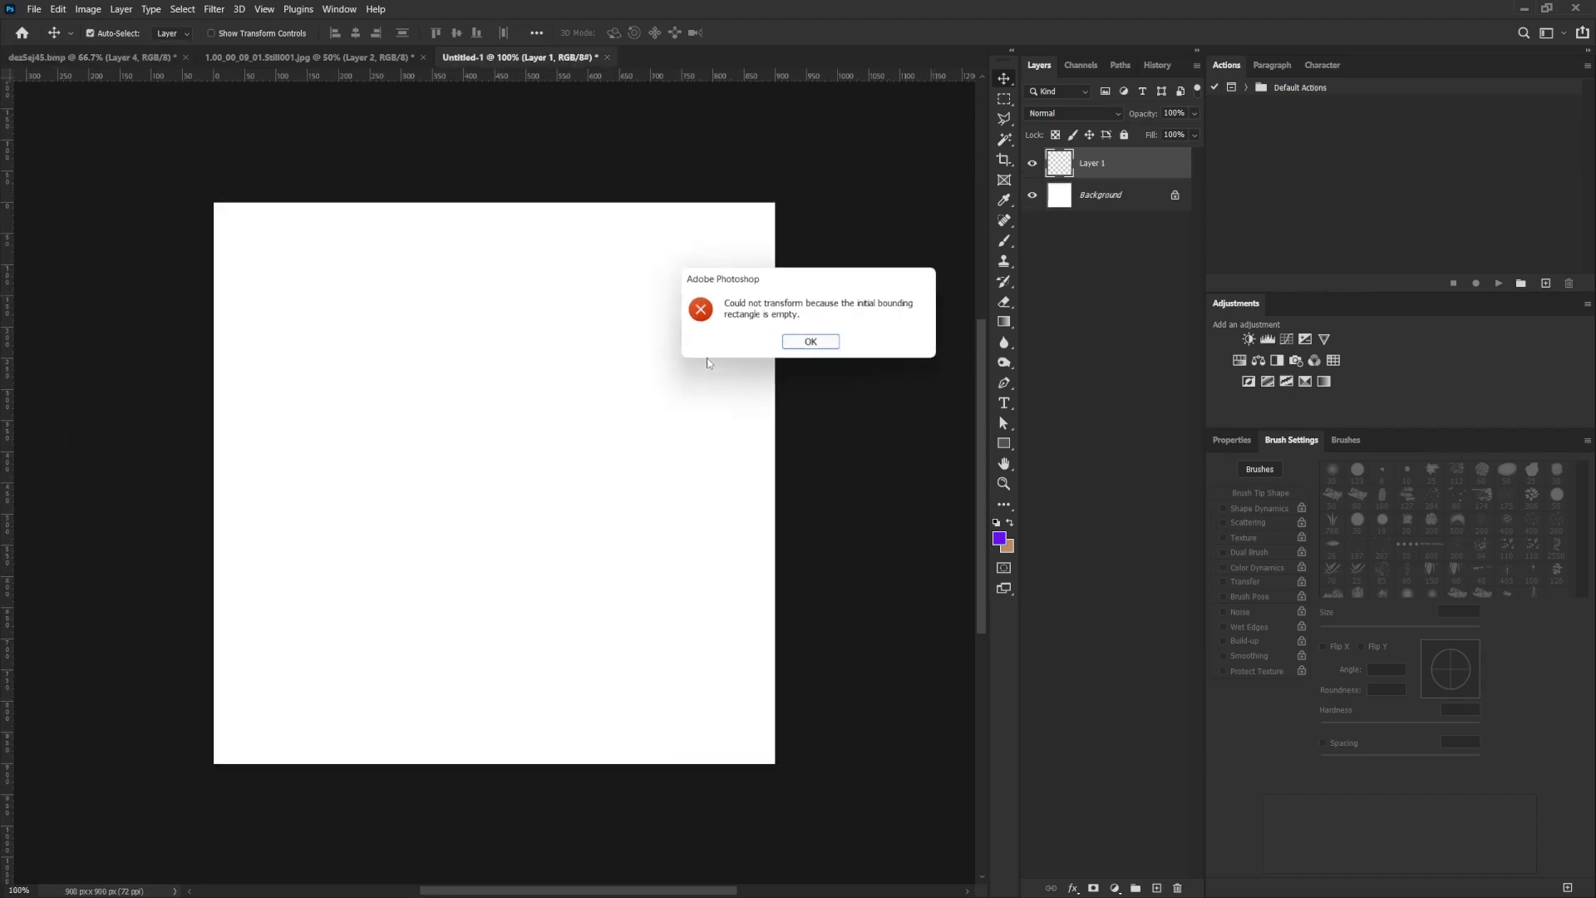
{"action": "left_click", "coordinate": [813, 341]}
- Copy the green plug picture from dez5sj45.bmp into the 900 px document and delete the empty Layer 1
{"action": "left_click", "coordinate": [334, 72]}
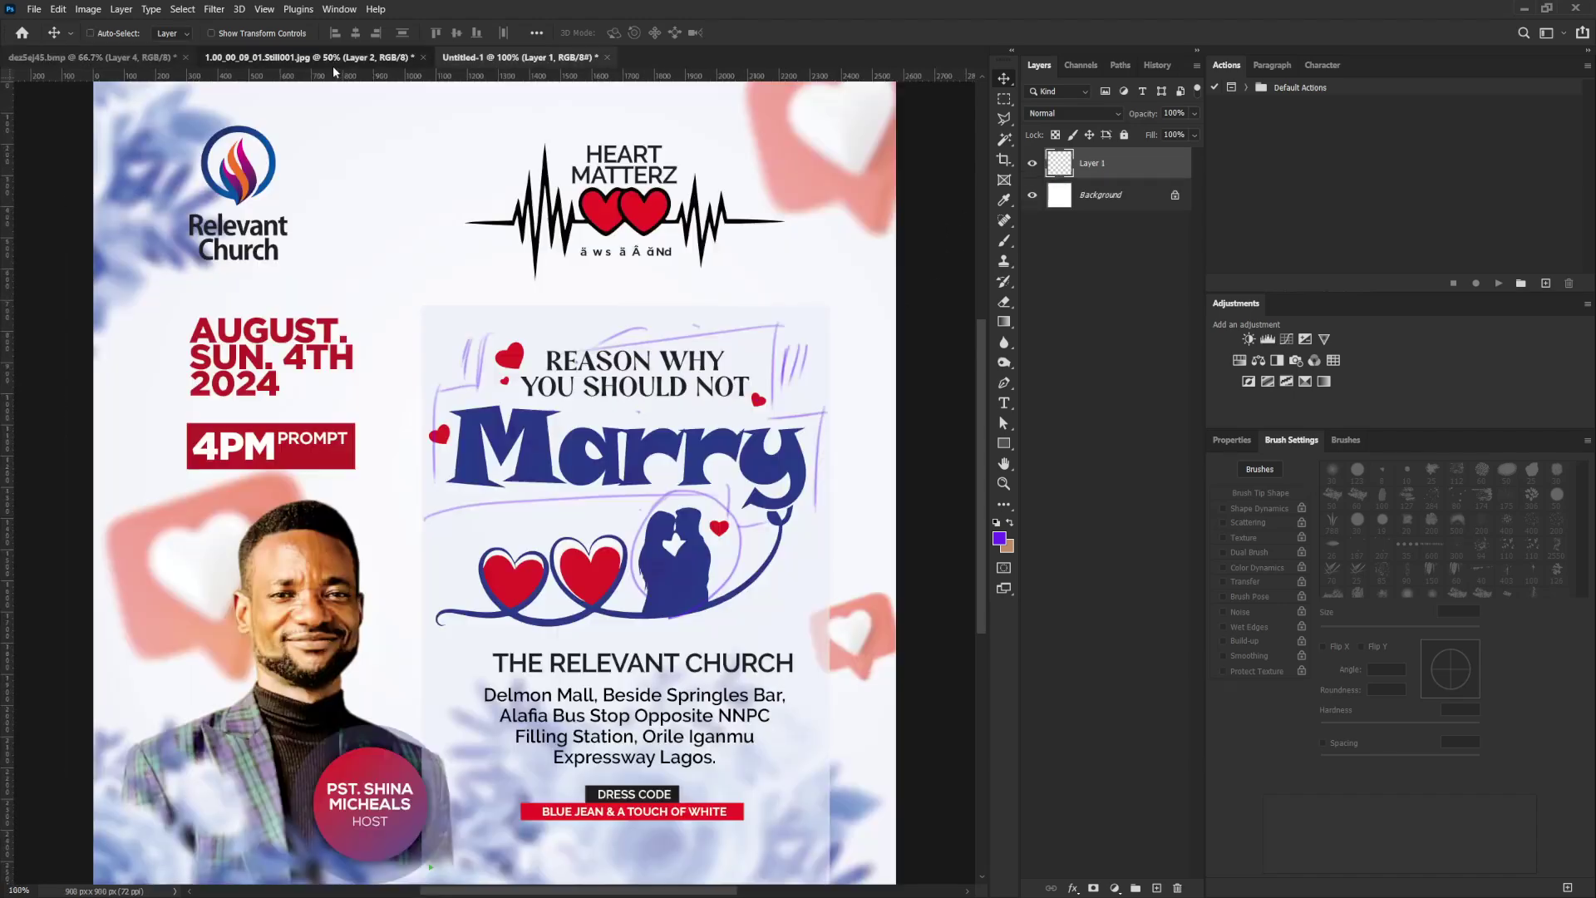
{"action": "left_click", "coordinate": [91, 57]}
{"action": "left_click_drag", "start_coordinate": [811, 520], "coordinate": [735, 324]}
{"action": "left_click", "coordinate": [1161, 205]}
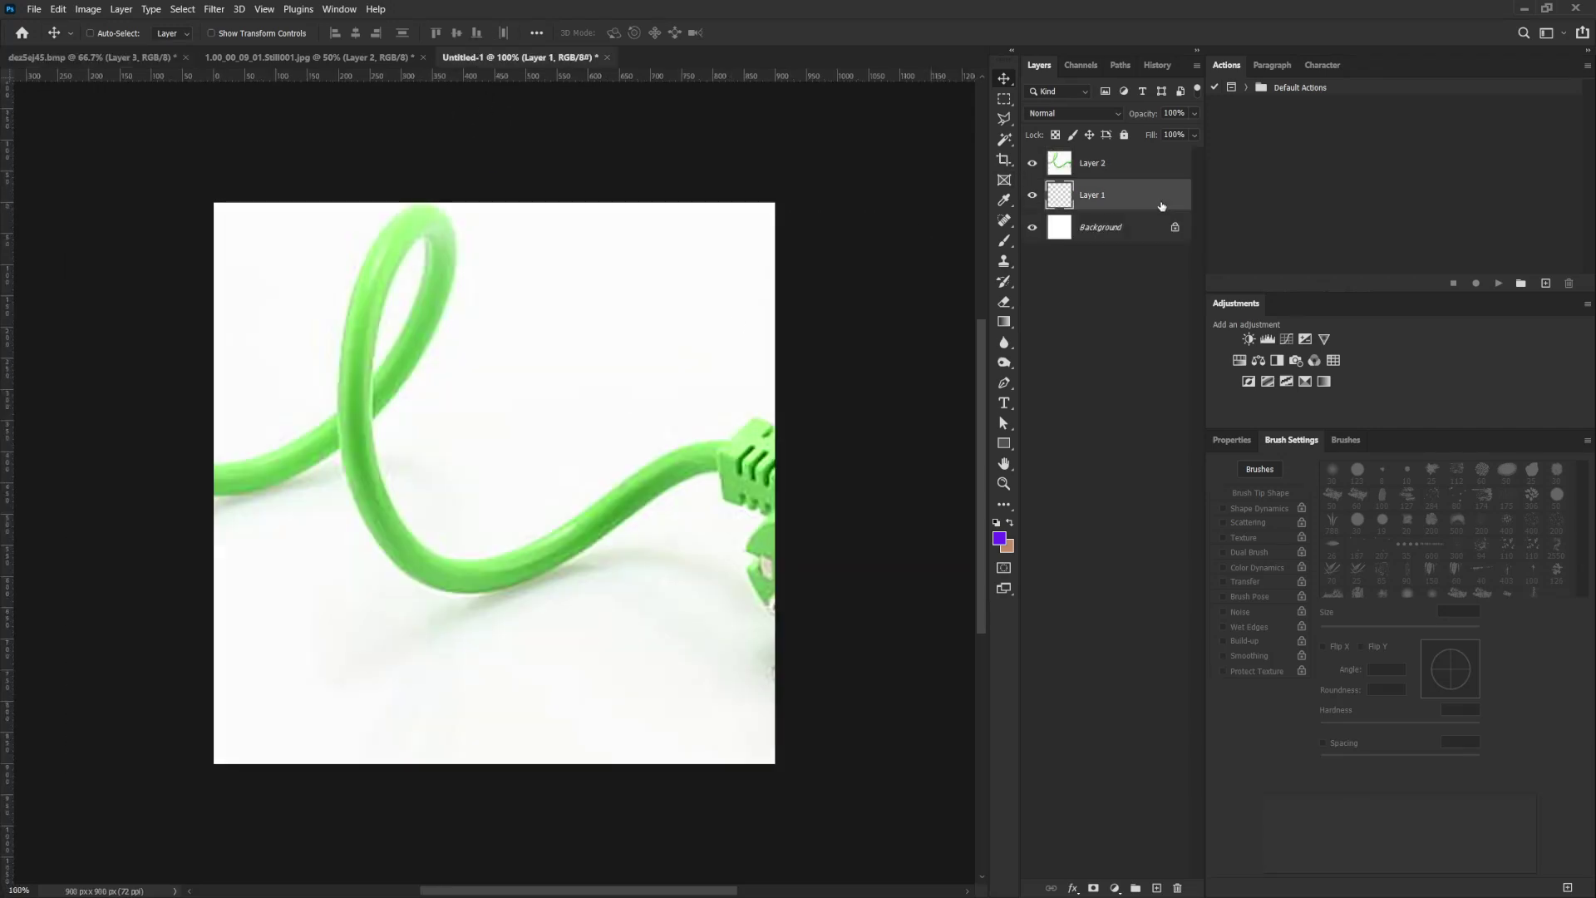
{"action": "left_click_drag", "start_coordinate": [1161, 206], "coordinate": [1177, 887]}
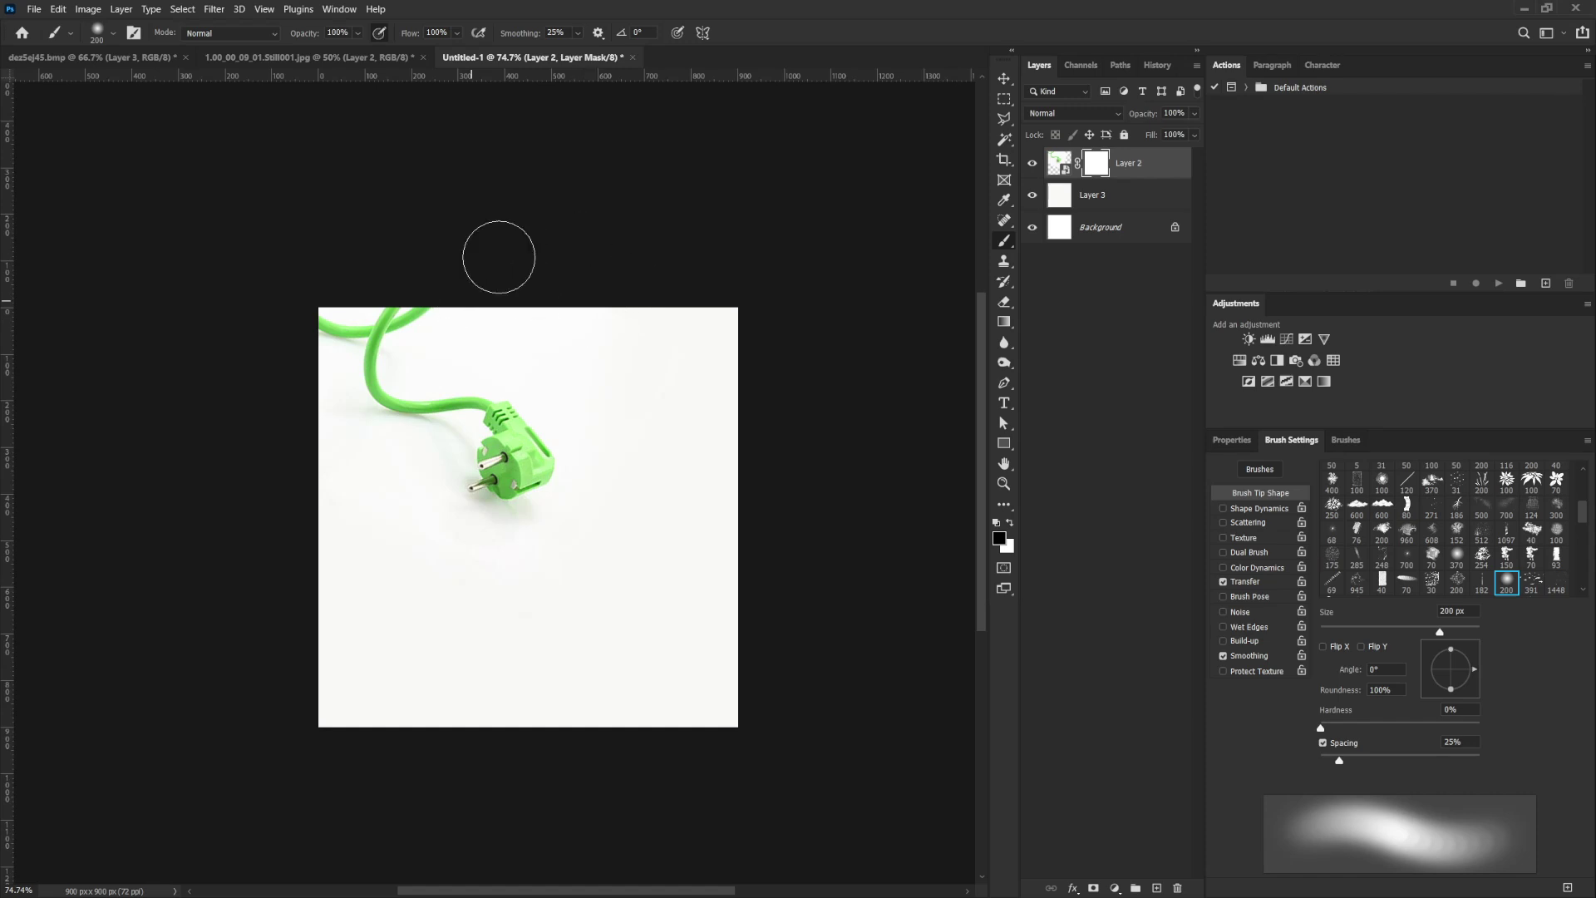
- Paint on the plug layer's mask with a soft black 200 px brush to blend the picture into the background
{"action": "mouse_move", "coordinate": [499, 257]}
{"action": "left_mouse_down"}
{"action": "mouse_move", "coordinate": [659, 363]}
{"action": "mouse_move", "coordinate": [644, 819]}
{"action": "left_mouse_up"}
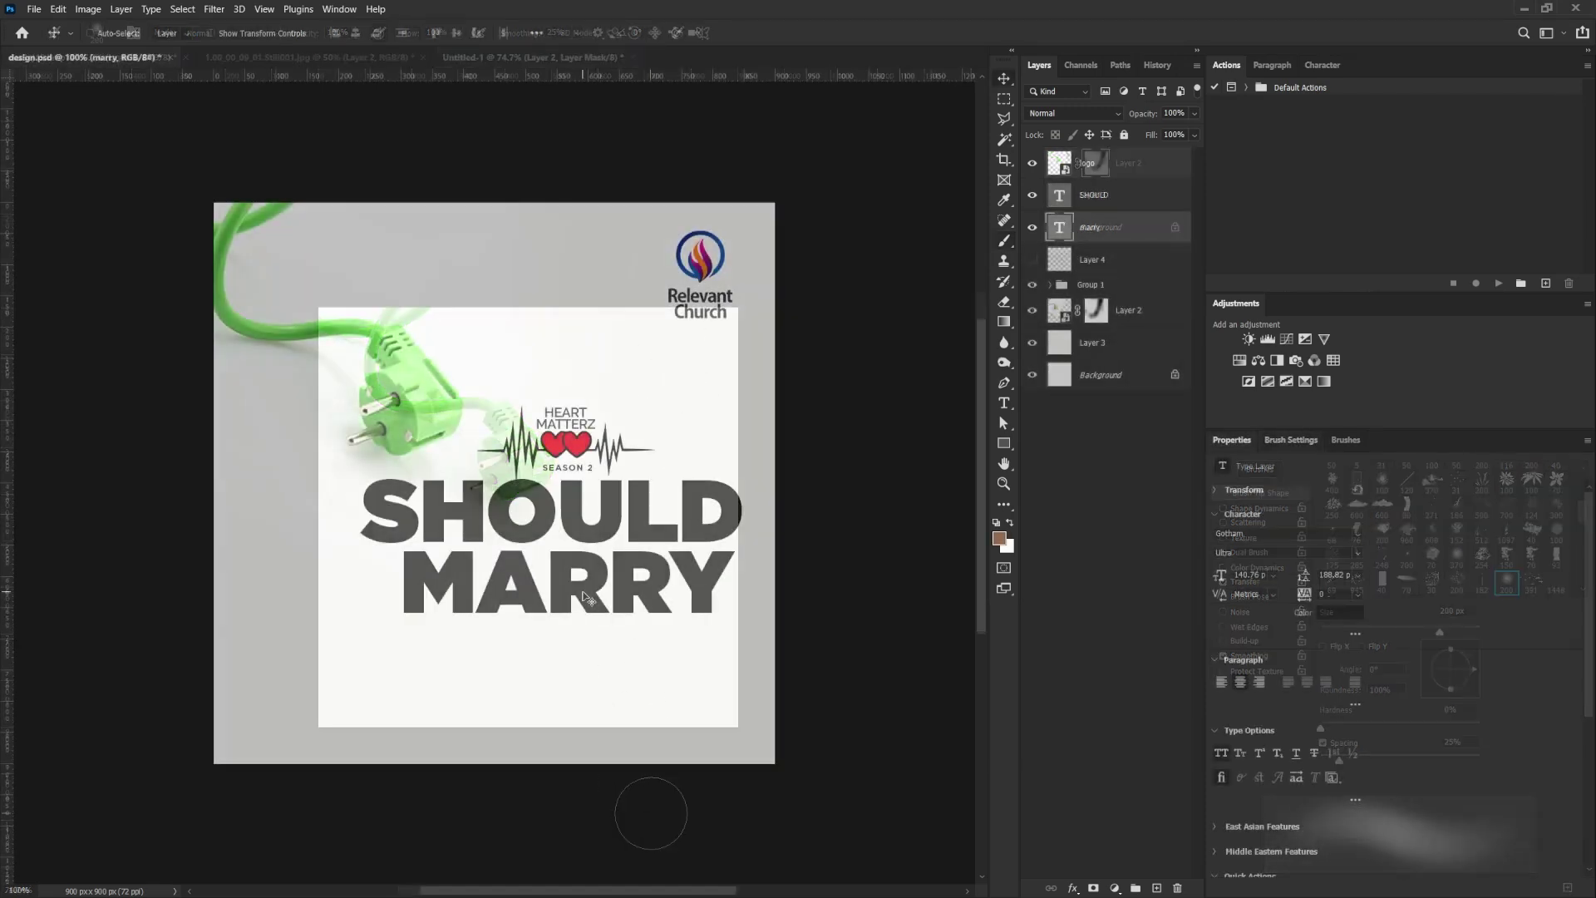
- Shift the MARRY text sideways so its right edge lines up with the SHOULD headline
{"action": "left_click_drag", "start_coordinate": [572, 592], "coordinate": [591, 591]}
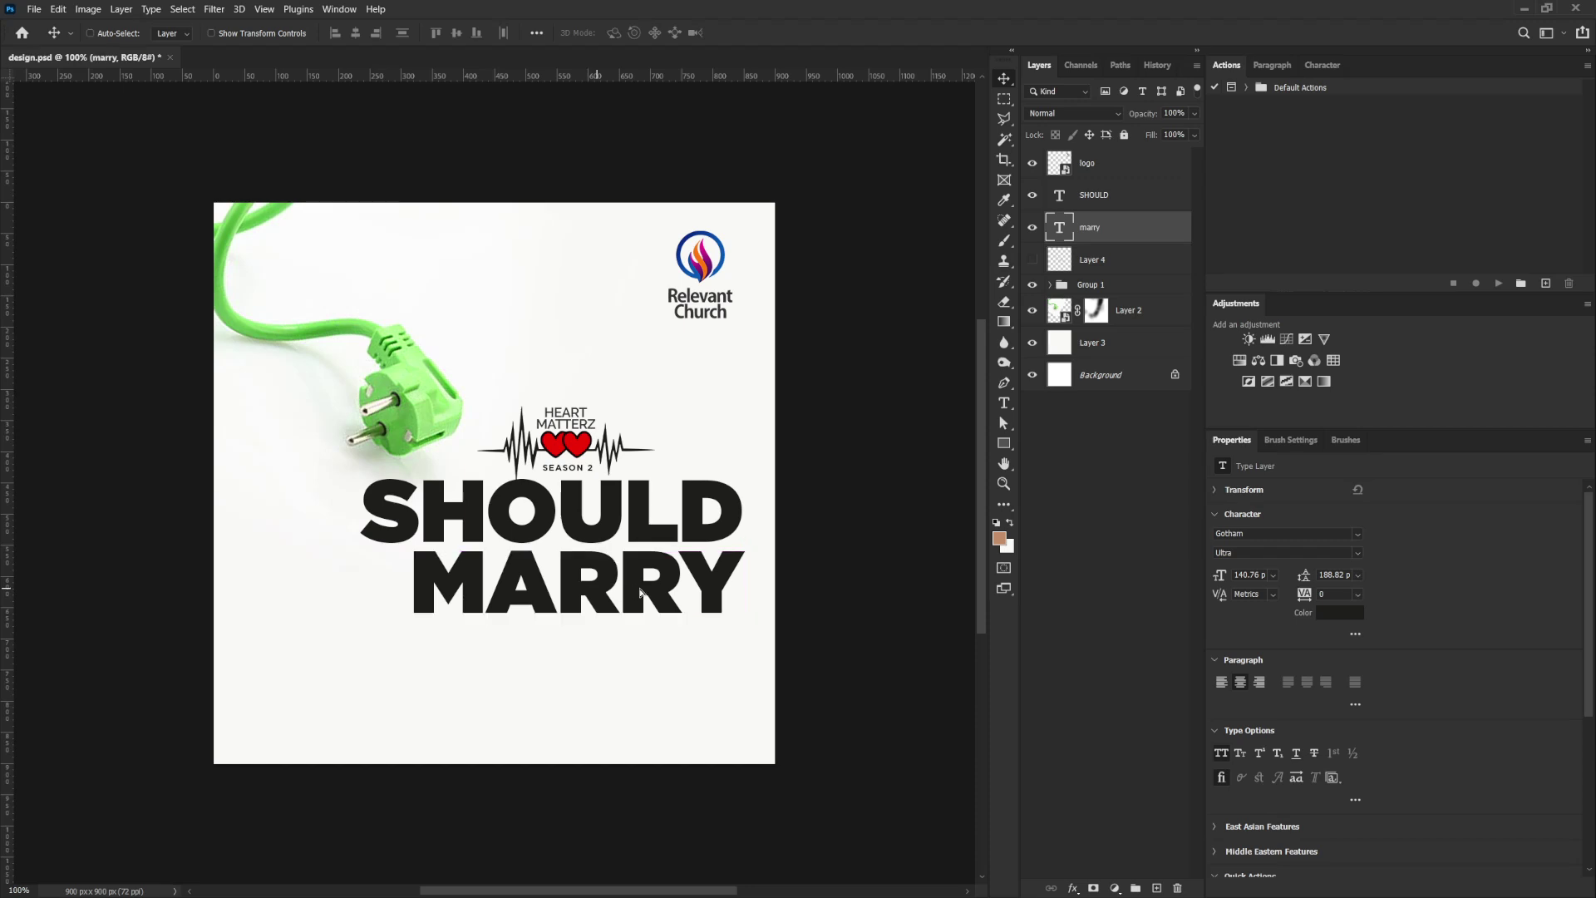
{"action": "left_click", "coordinate": [1004, 402]}
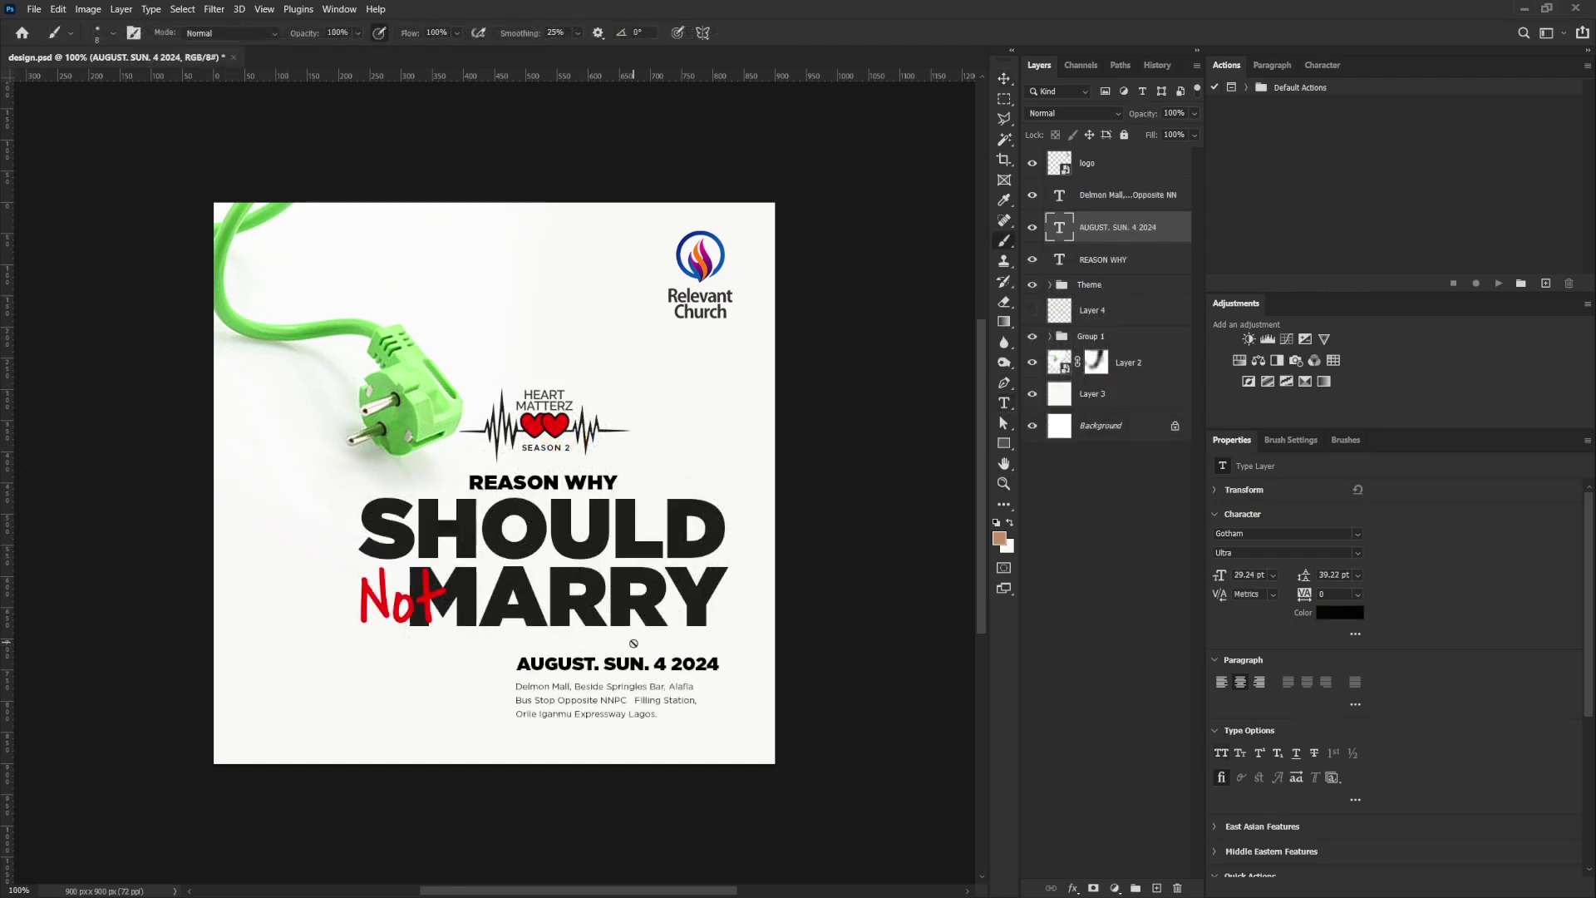
- Edit the event date text to read "AUGUST 4, 2024"
{"action": "left_click", "coordinate": [1004, 79]}
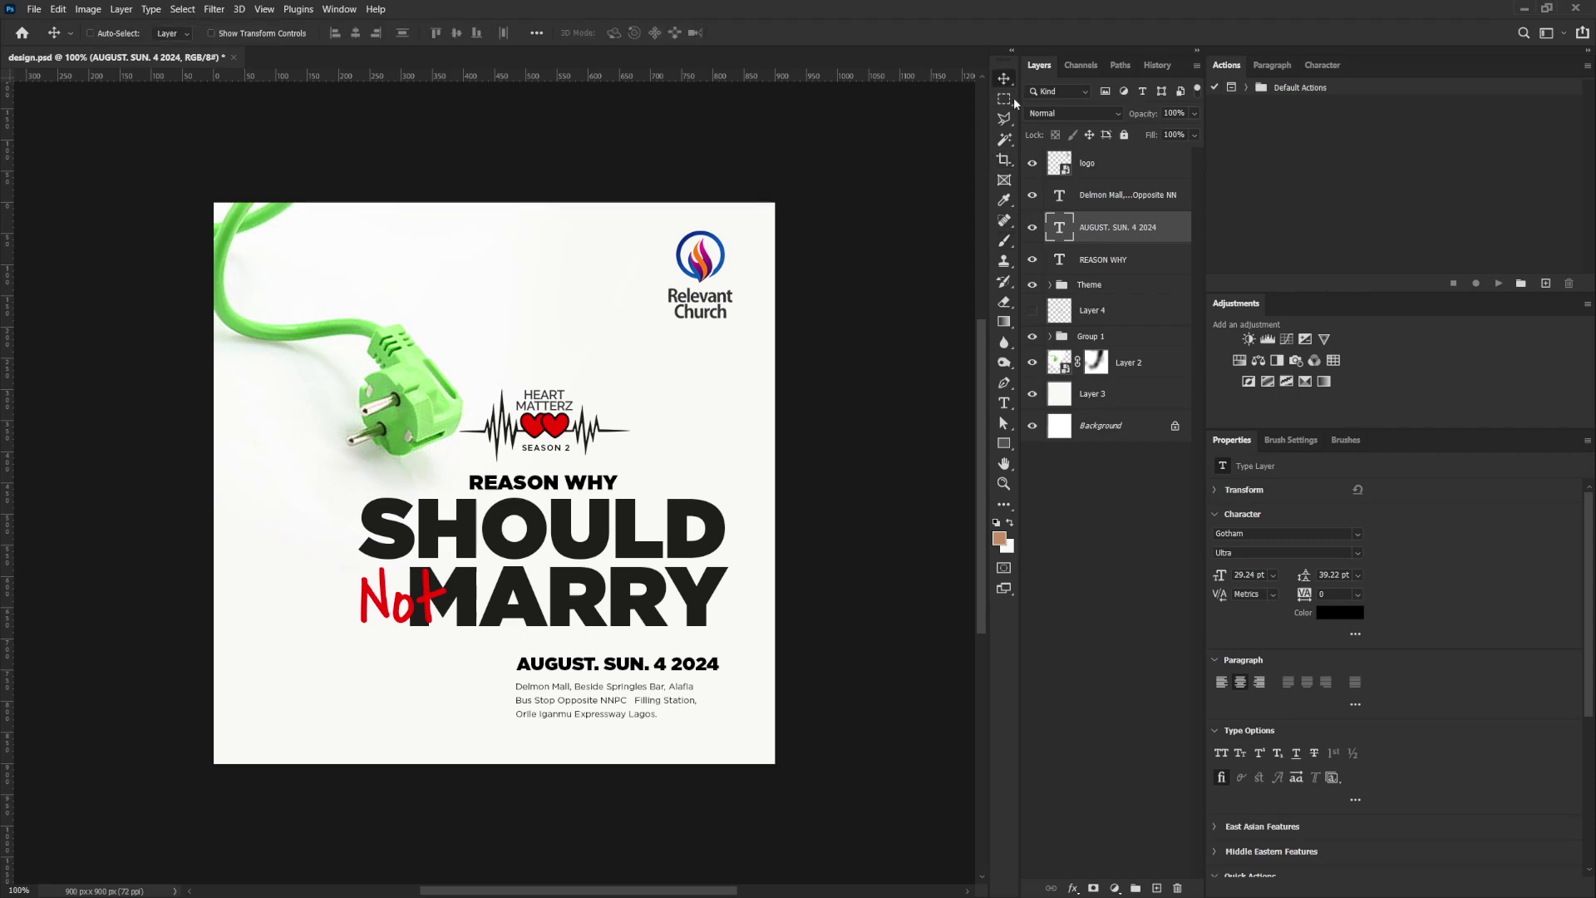
{"action": "double_click", "coordinate": [636, 657]}
{"action": "left_click_drag", "start_coordinate": [653, 663], "coordinate": [605, 663]}
{"action": "key", "text": "BackSpace"}
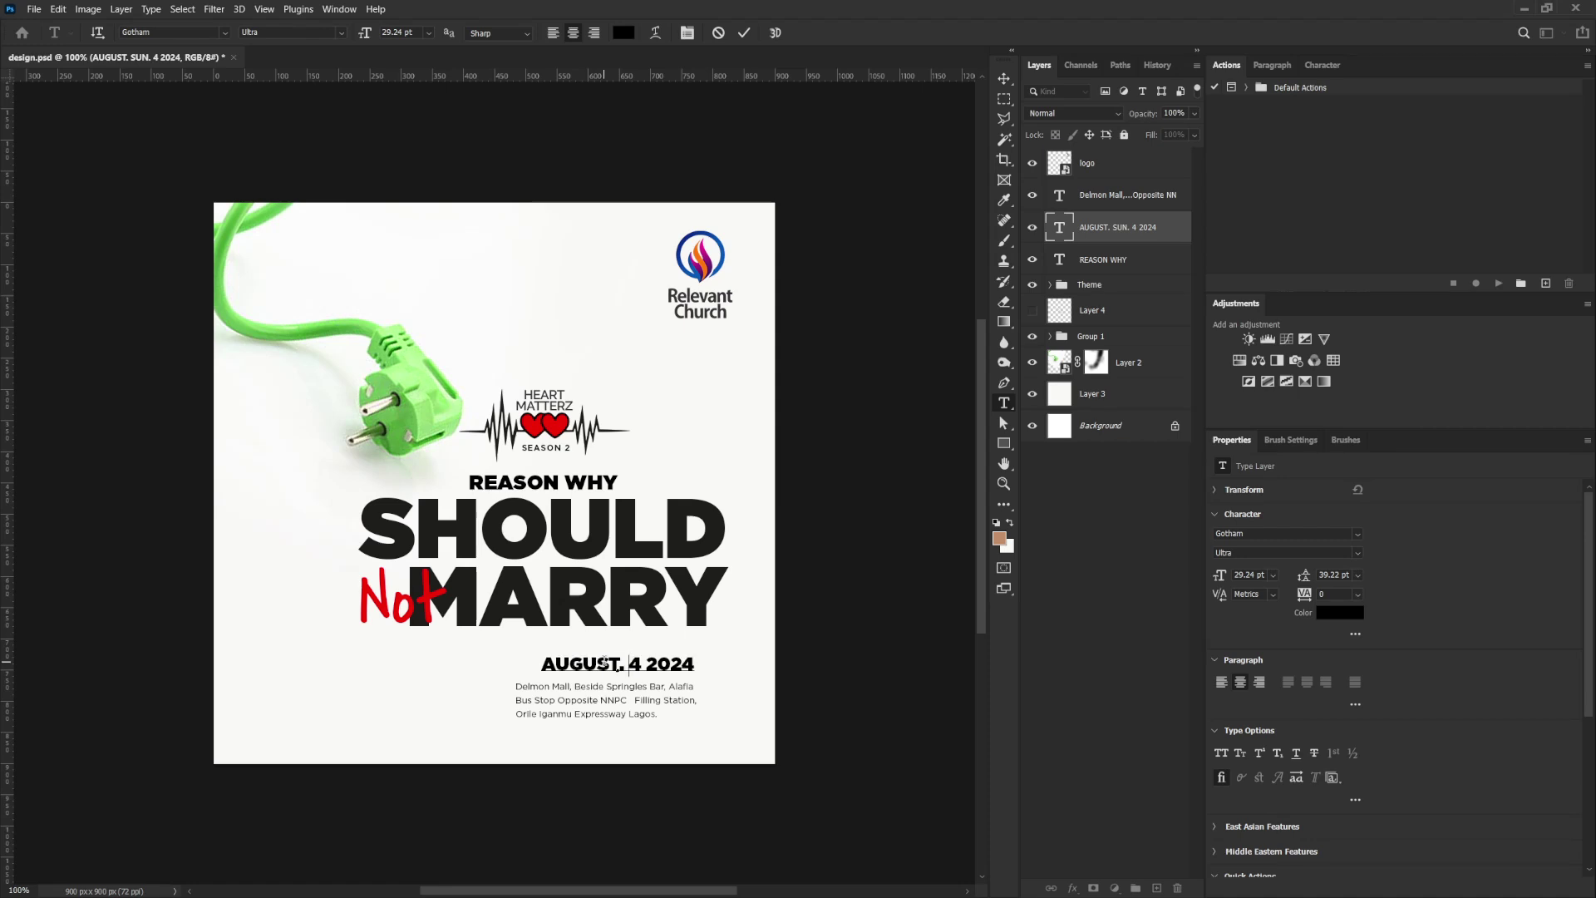
{"action": "key", "text": "BackSpace"}
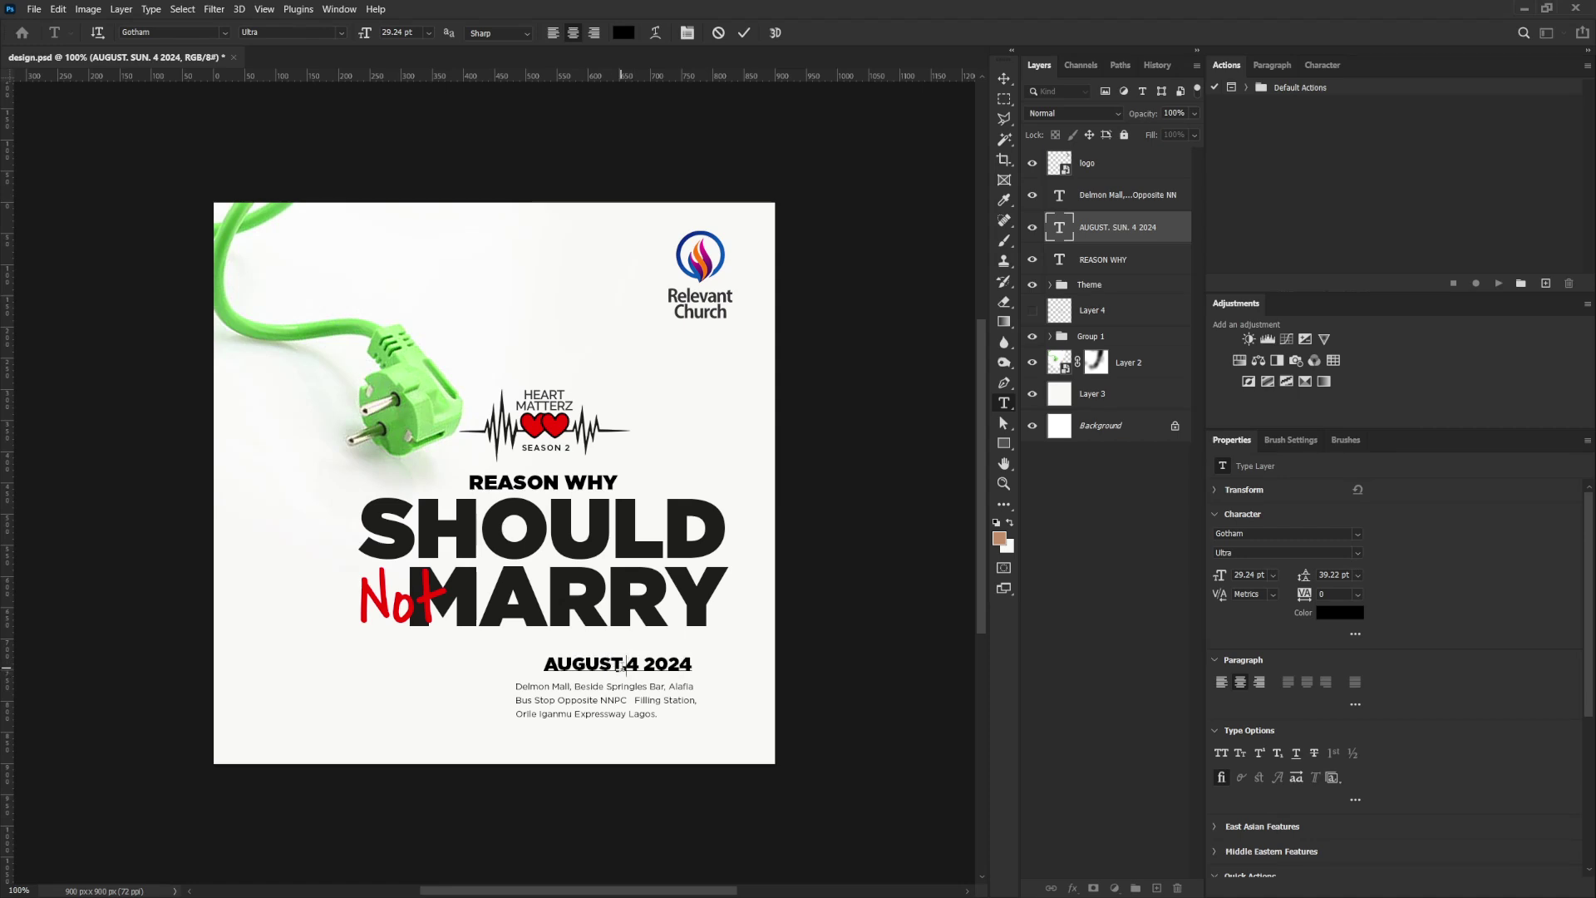
{"action": "type", "text": ","}
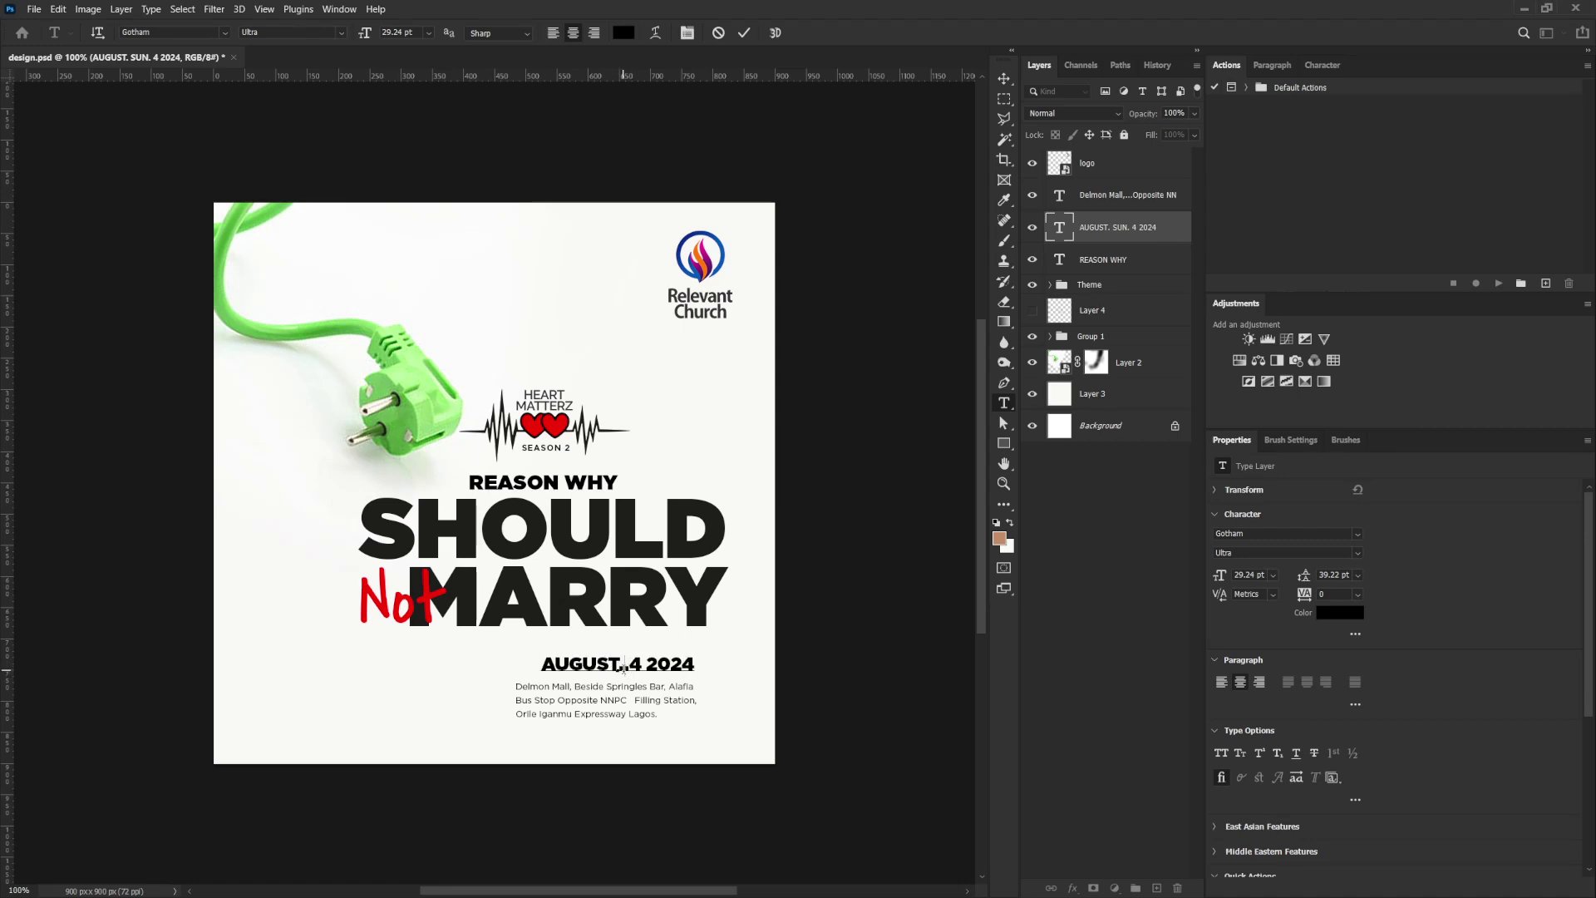
{"action": "key", "text": "BackSpace"}
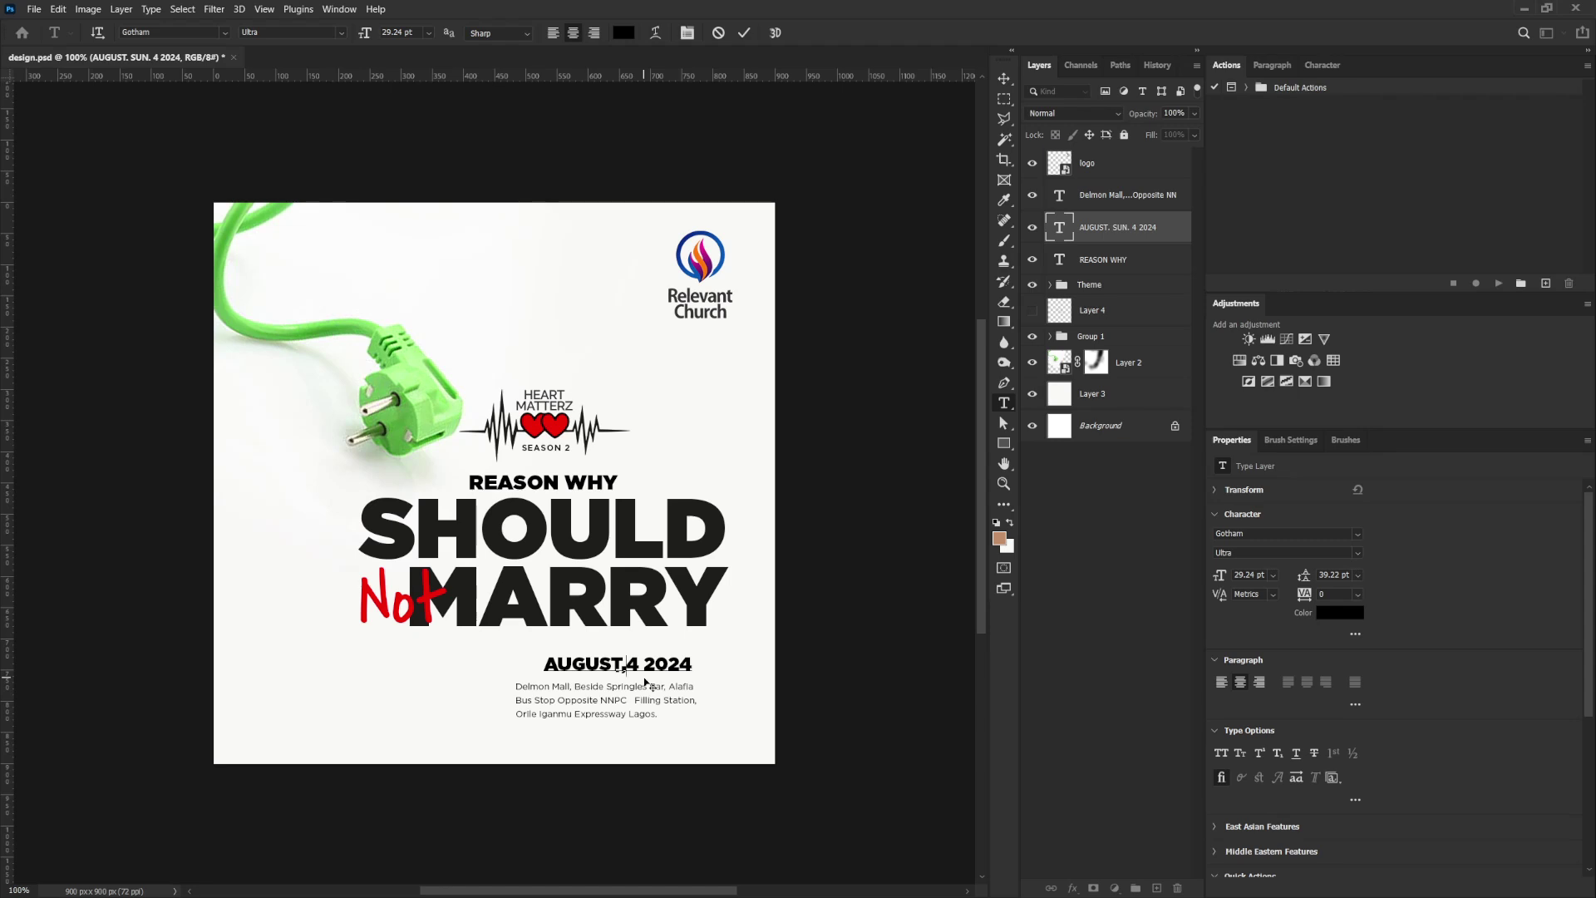
{"action": "key", "text": "BackSpace"}
{"action": "key", "text": "BackSpace"}
{"action": "type", "text": ","}
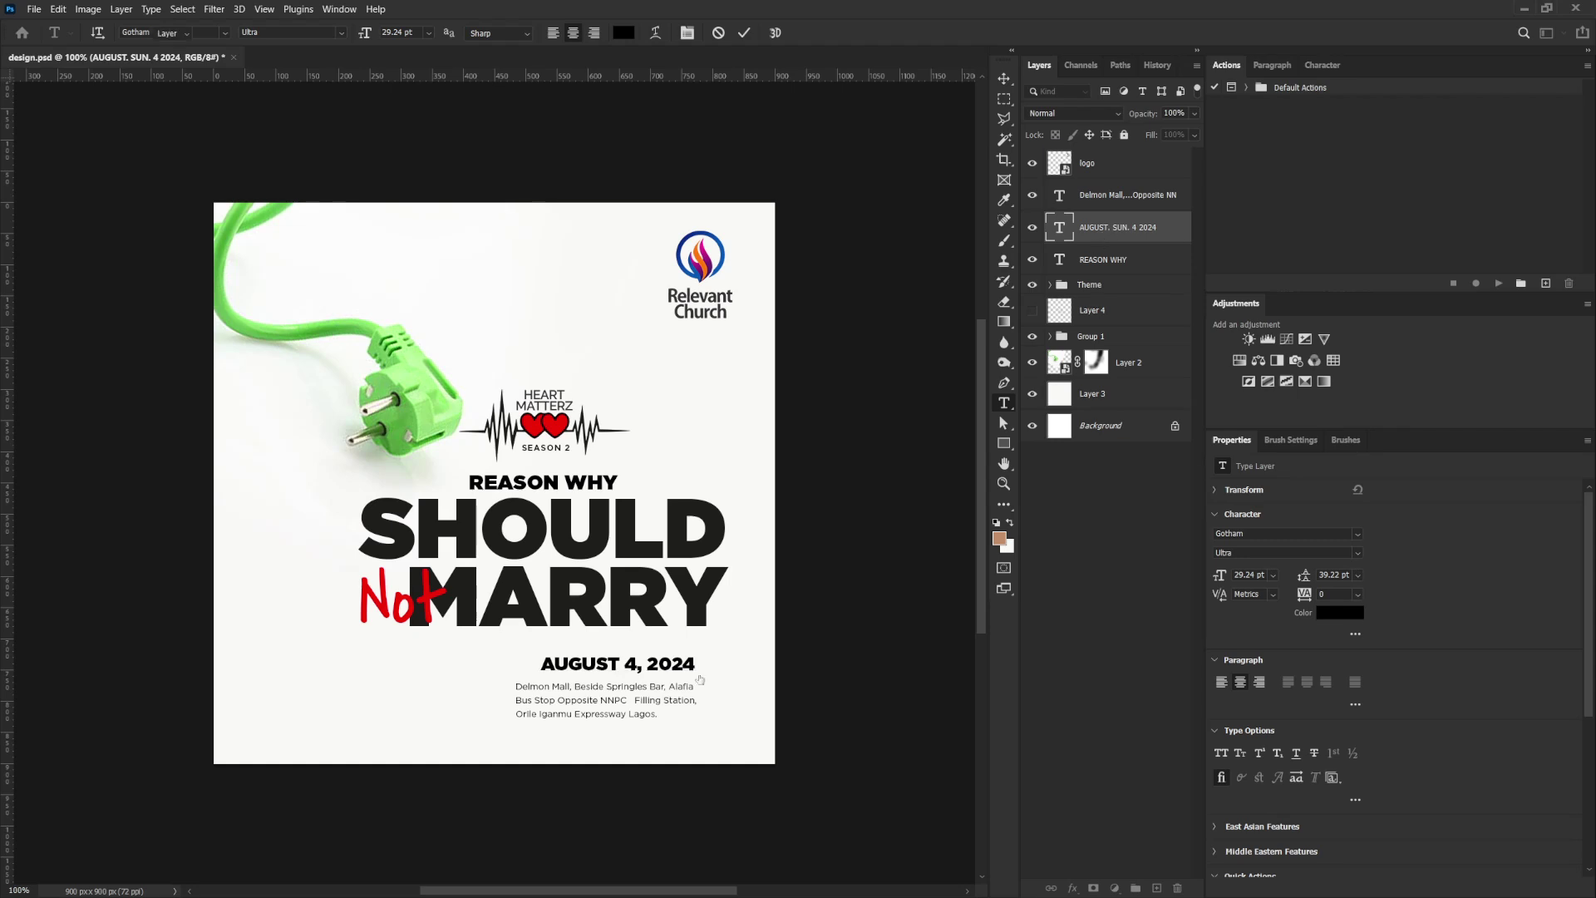
{"action": "key", "text": "ctrl+Return"}
- Align the date with the left edge of the address text and scale it down to about 80%
{"action": "left_click_drag", "start_coordinate": [675, 669], "coordinate": [650, 665]}
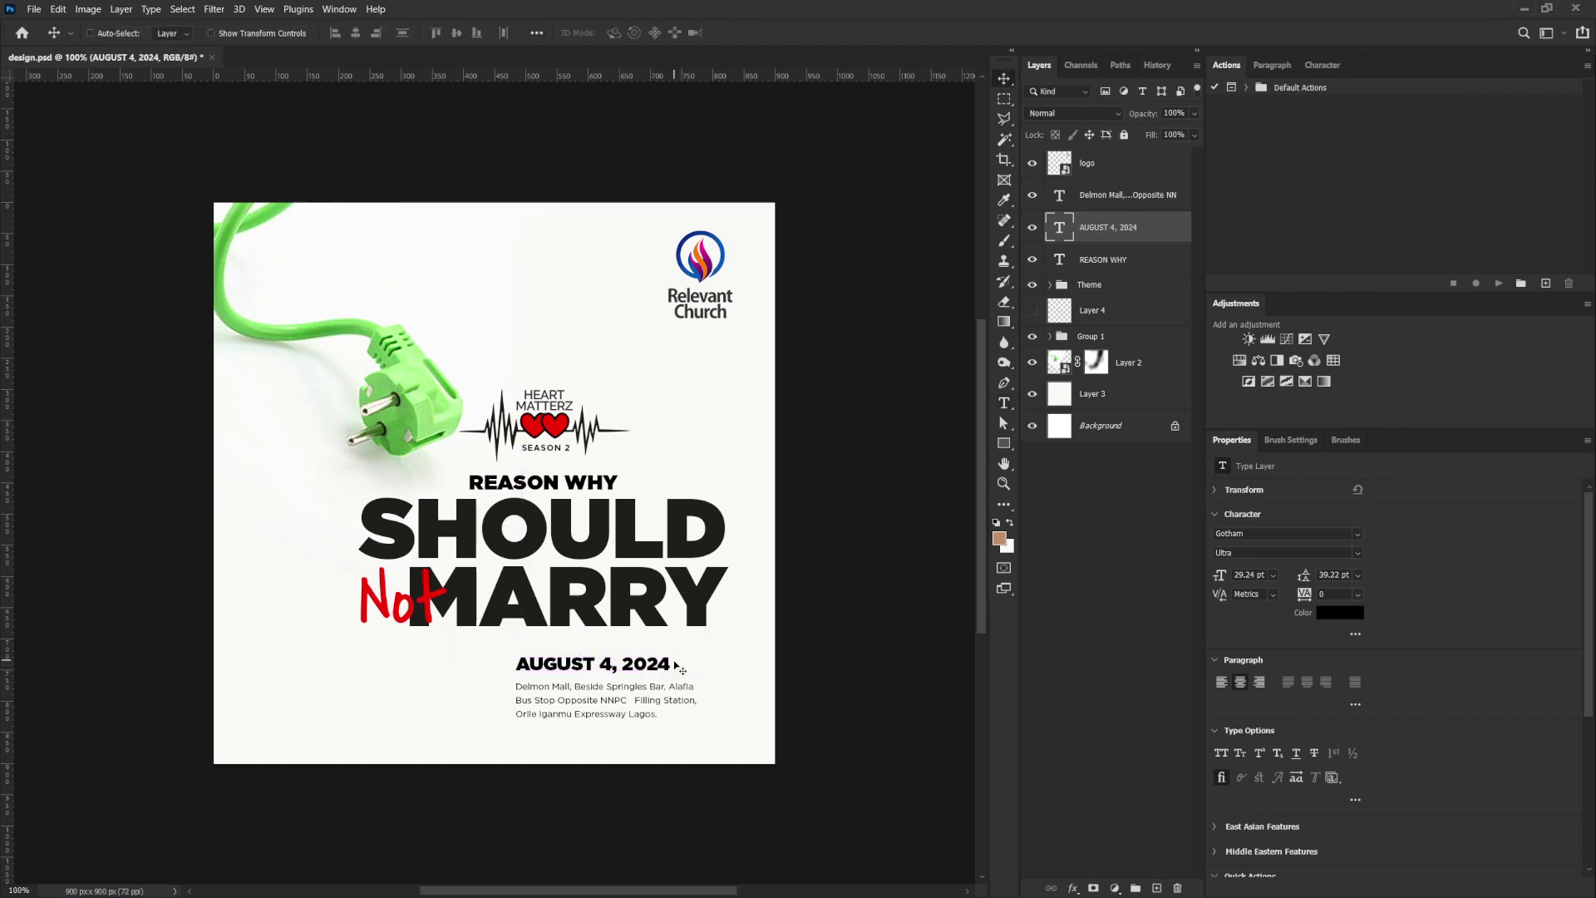
{"action": "key", "text": "ctrl+t"}
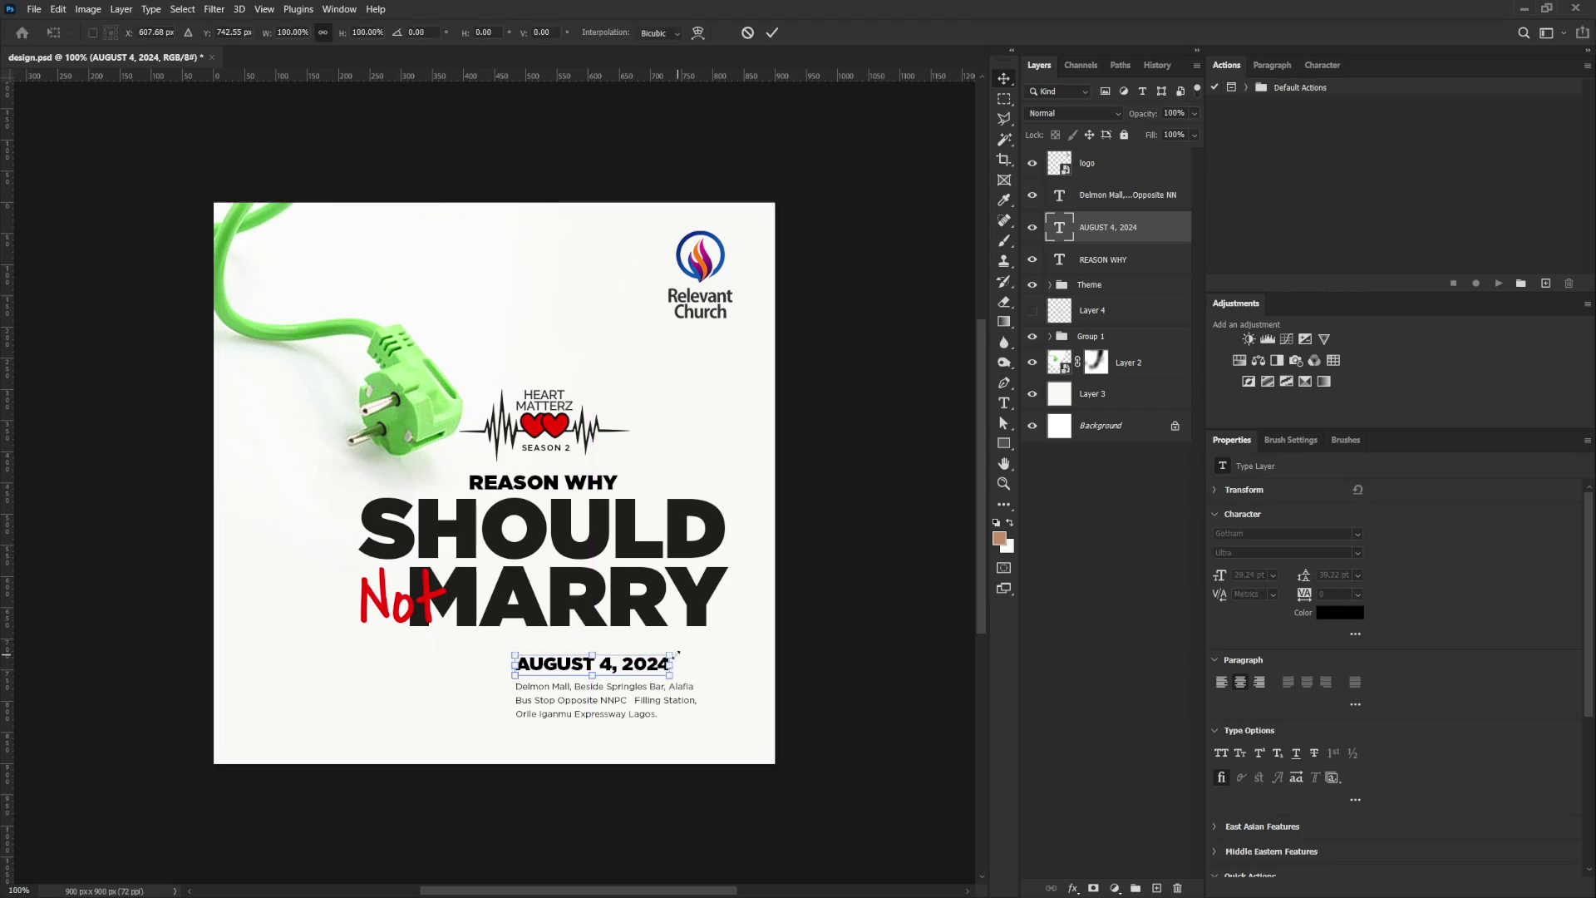
{"action": "left_click_drag", "start_coordinate": [672, 646], "coordinate": [639, 651]}
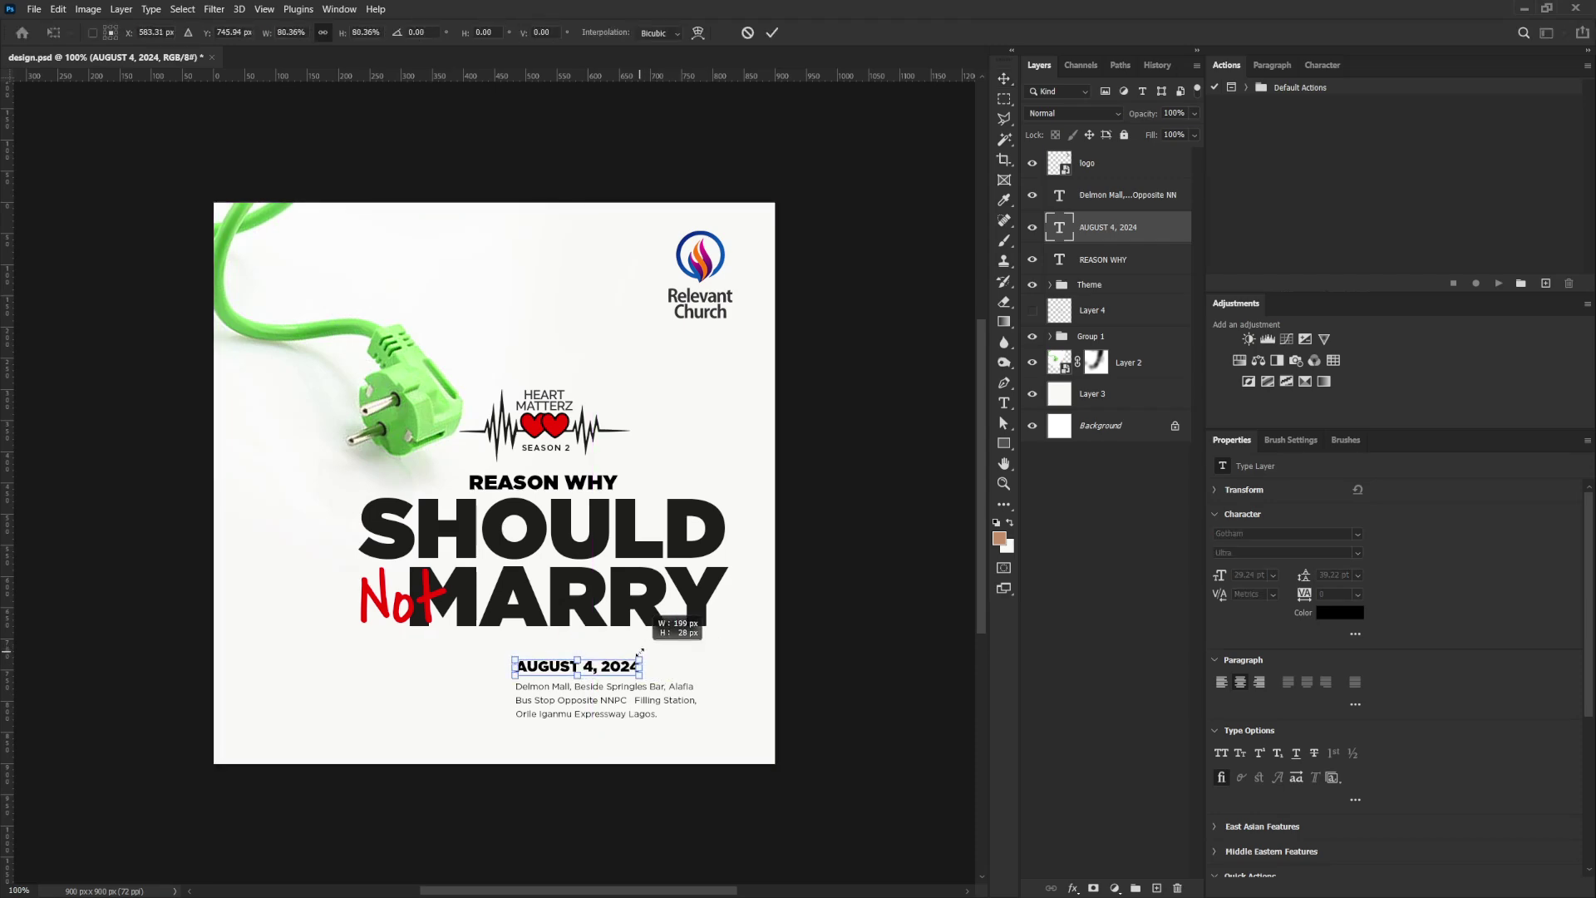
{"action": "left_click_drag", "start_coordinate": [639, 651], "coordinate": [633, 651]}
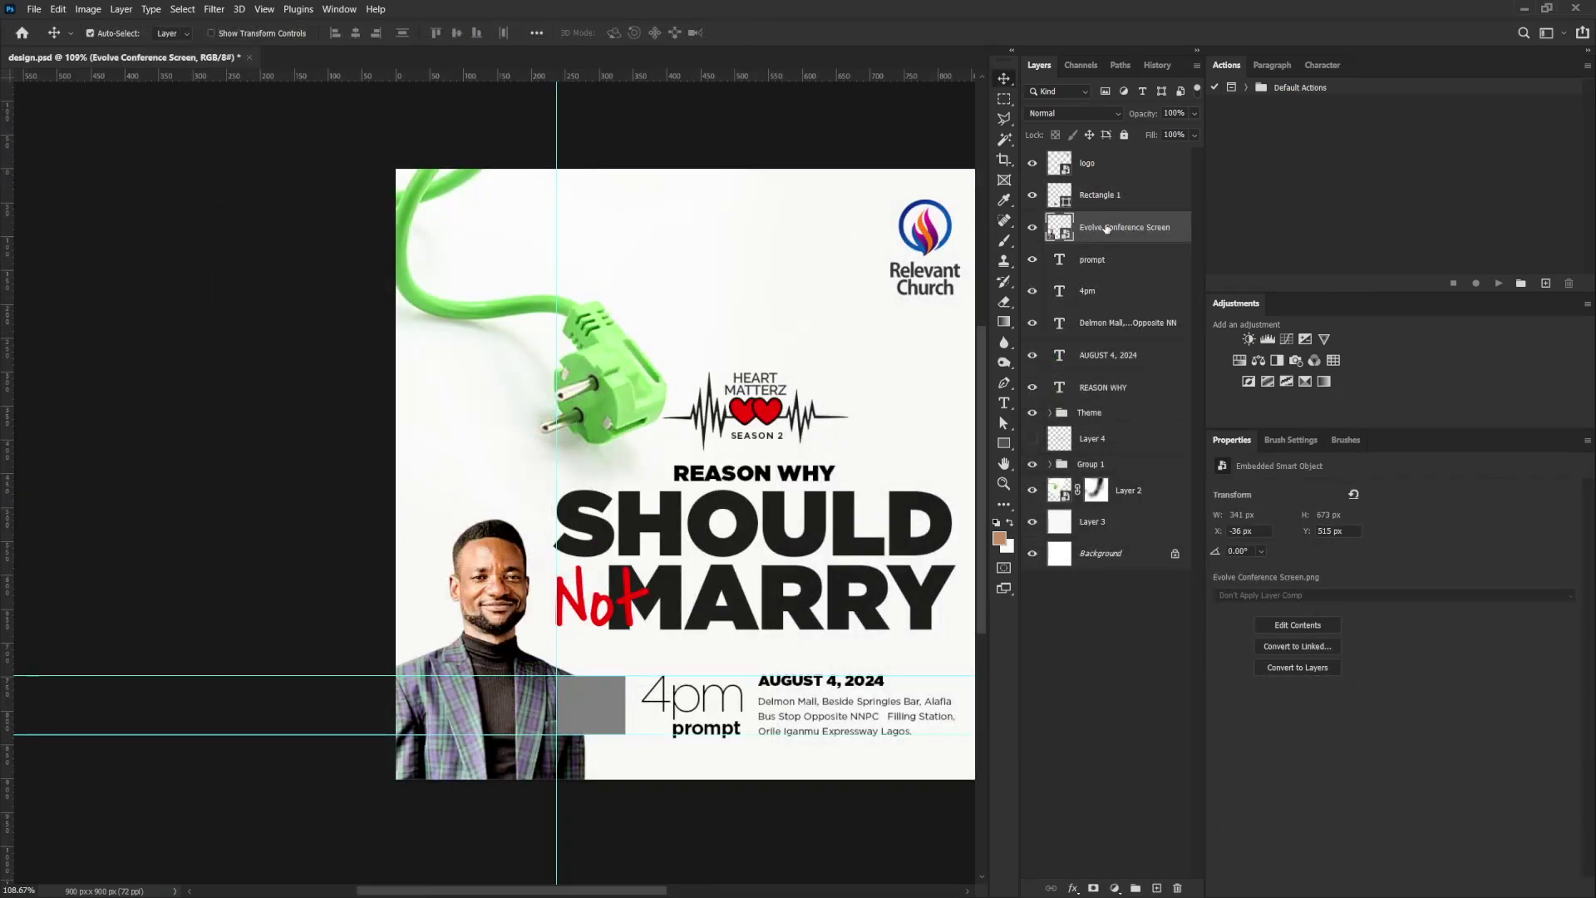
- Scale the man's photo on the Evolve Conference Screen layer down to about 207 × 407 px
{"action": "key", "text": "ctrl+t"}
{"action": "left_click_drag", "start_coordinate": [570, 489], "coordinate": [553, 547]}
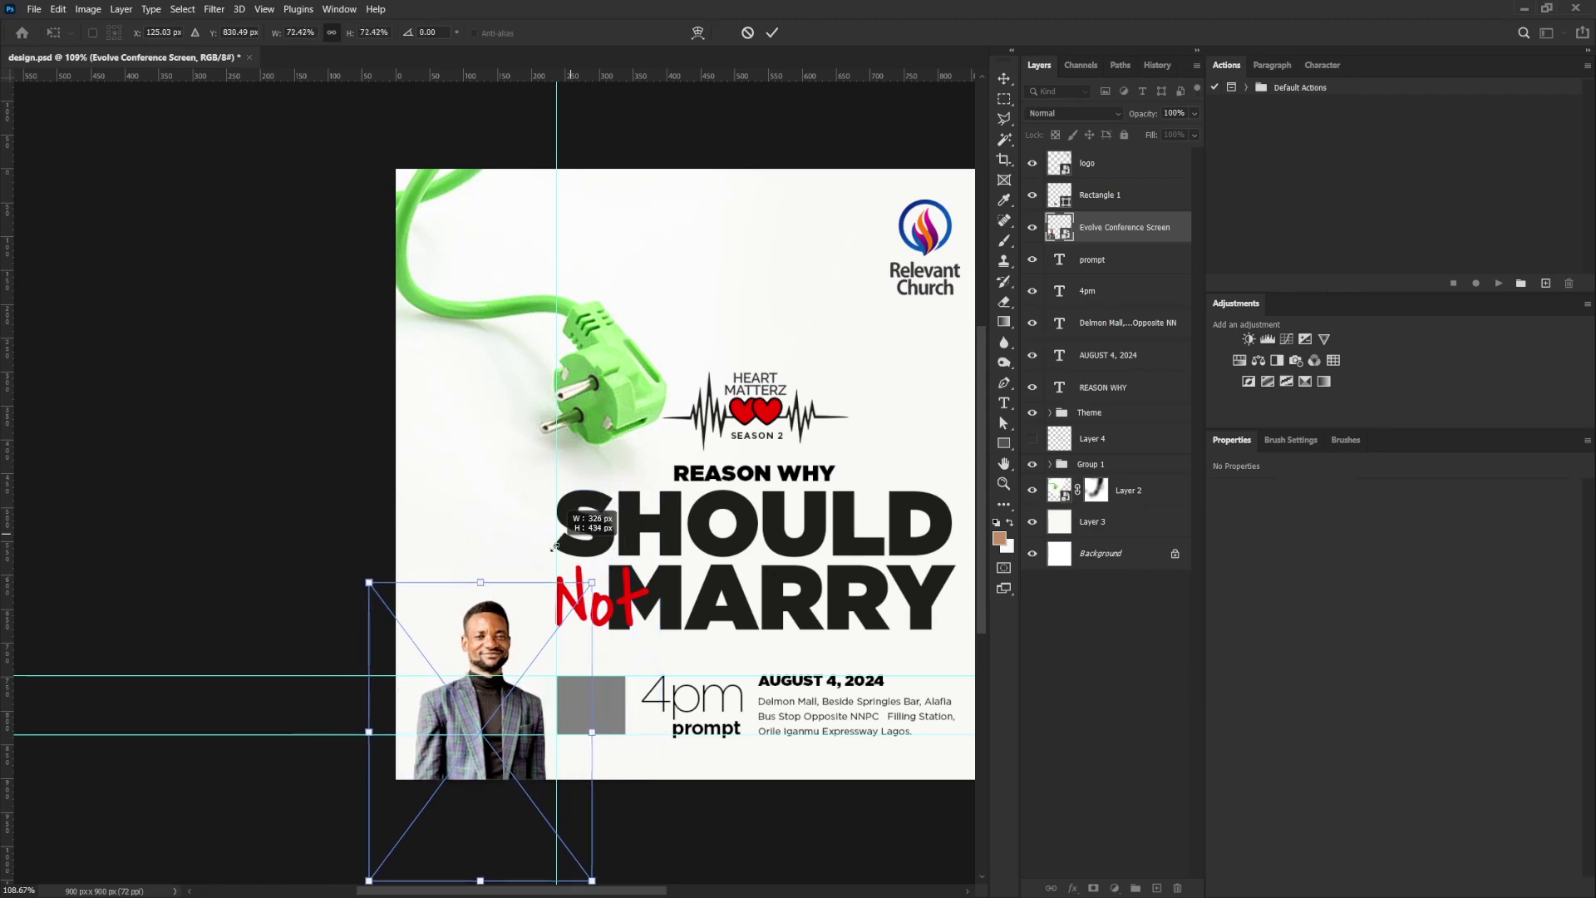
{"action": "key", "text": "Return"}
- Stack the Evolve Conference Screen layer above Rectangle 1 and position the man over the grey rectangle
{"action": "left_click_drag", "start_coordinate": [521, 623], "coordinate": [626, 619]}
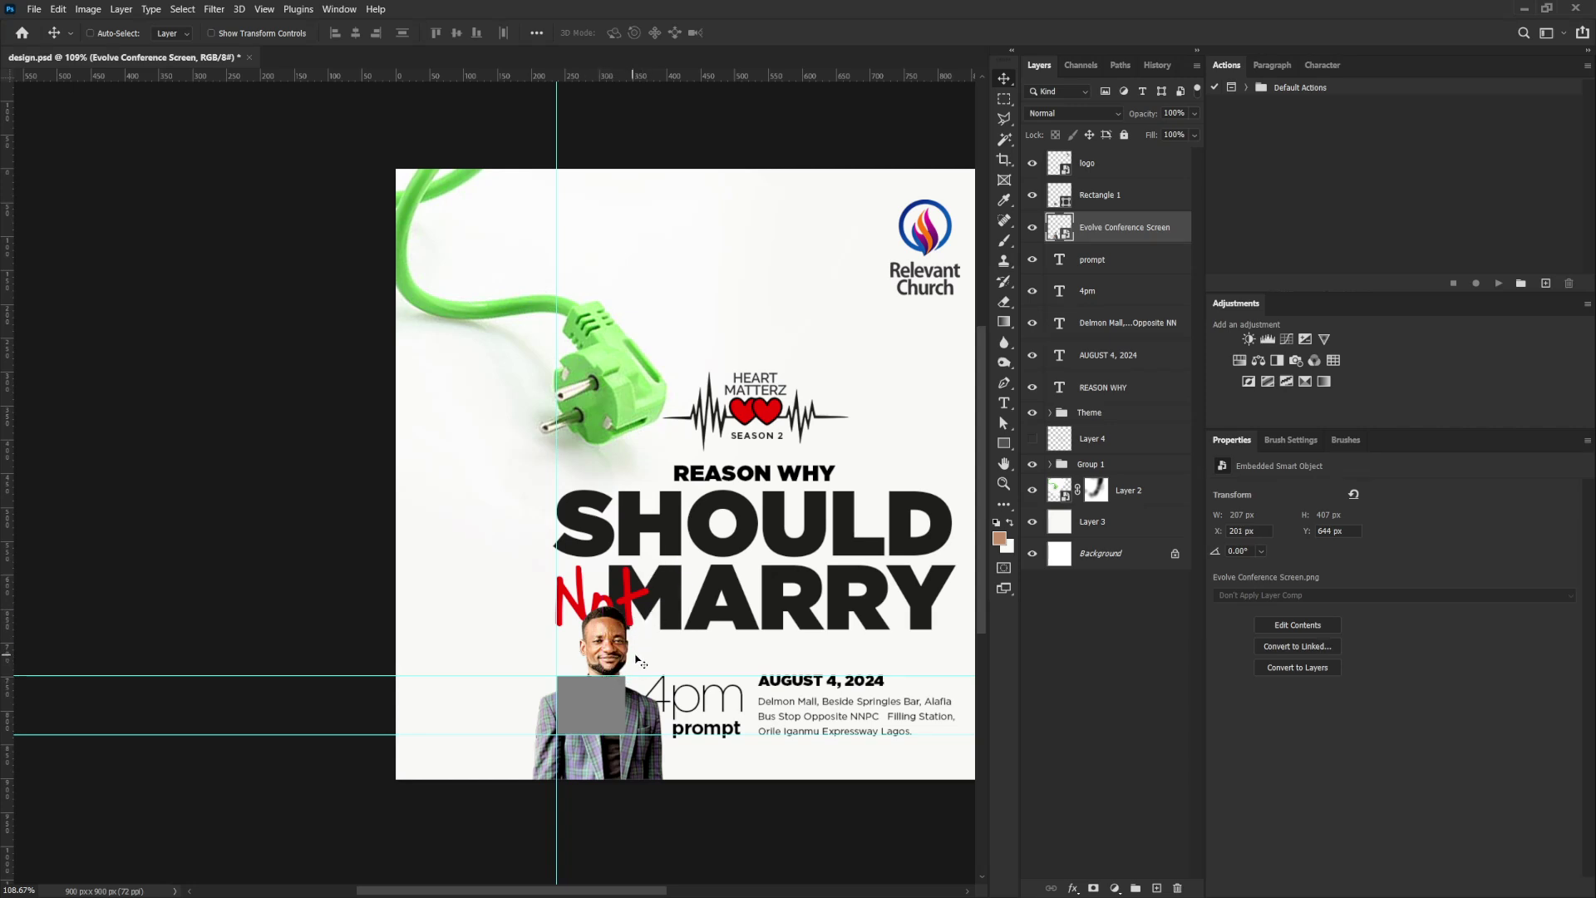
{"action": "left_click_drag", "start_coordinate": [628, 653], "coordinate": [649, 650]}
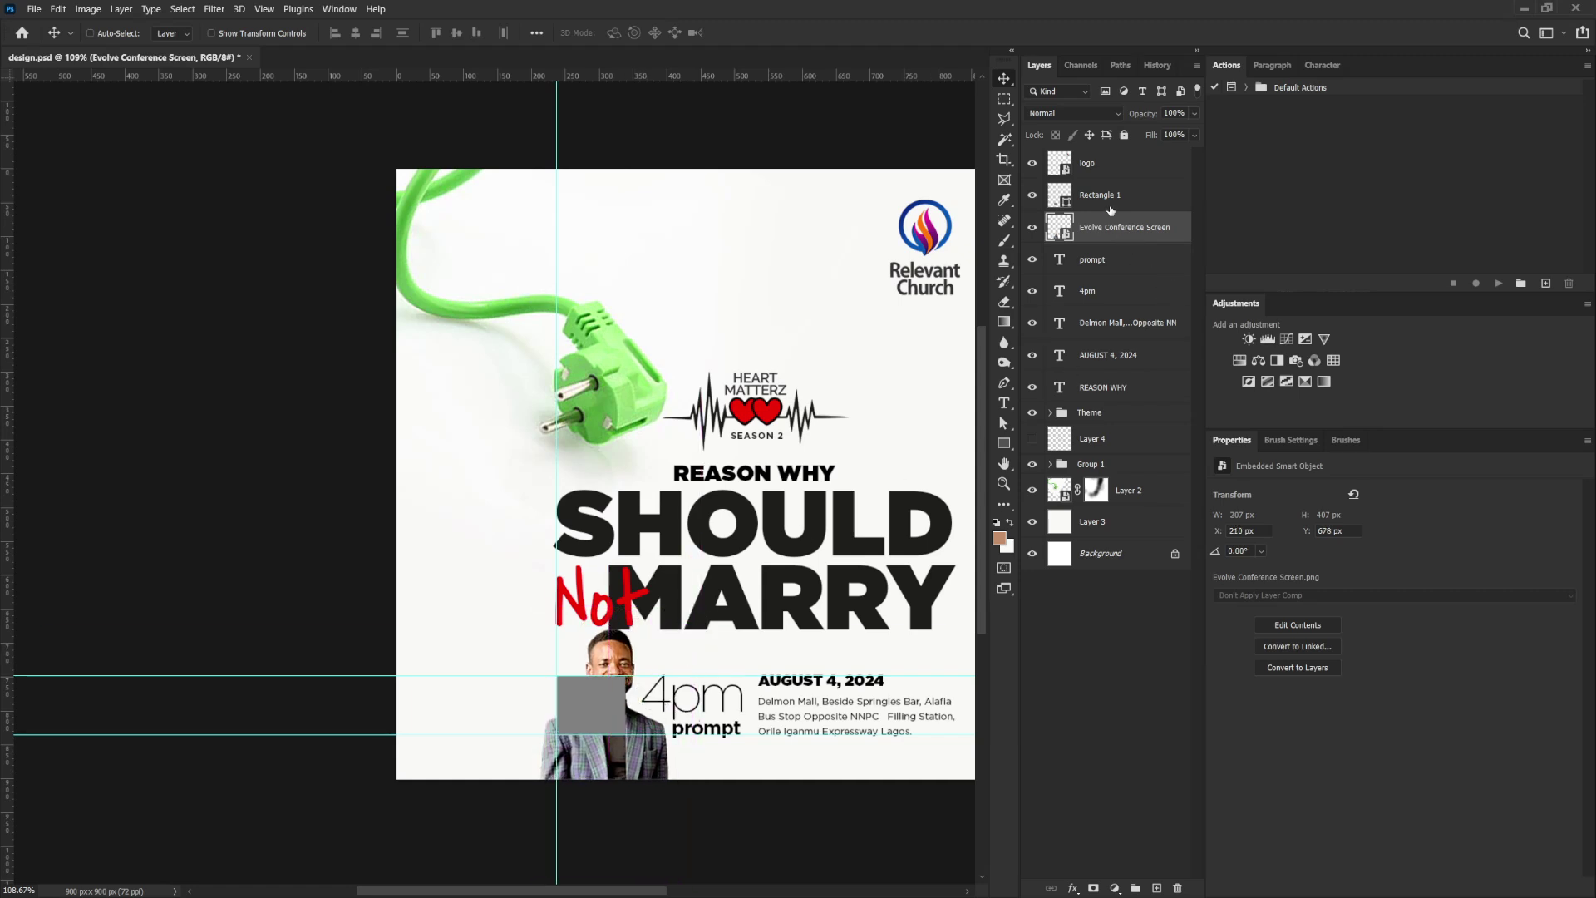
{"action": "mouse_move", "coordinate": [1112, 218]}
{"action": "left_mouse_down"}
{"action": "mouse_move", "coordinate": [1115, 231]}
{"action": "mouse_move", "coordinate": [1119, 196]}
{"action": "left_mouse_up"}
{"action": "left_click_drag", "start_coordinate": [652, 671], "coordinate": [636, 781]}
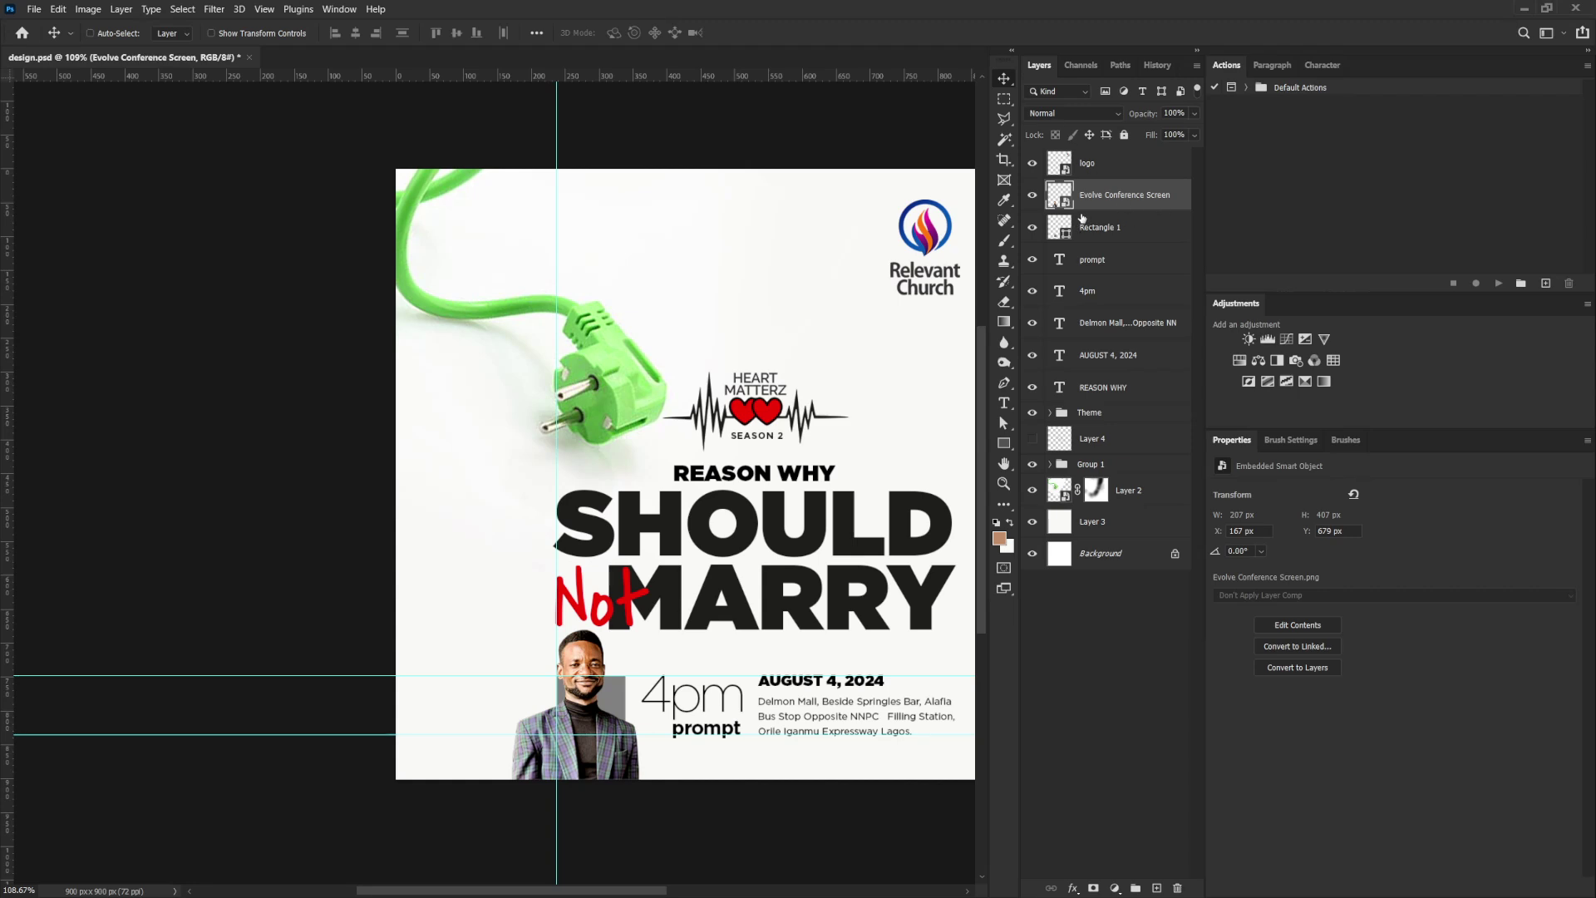
- Mask the man's photo with a selection of Rectangle 1's outline plus a rectangular area around his head
{"action": "key", "text": "ctrl"}
{"action": "left_click", "coordinate": [1057, 231], "text": "ctrl"}
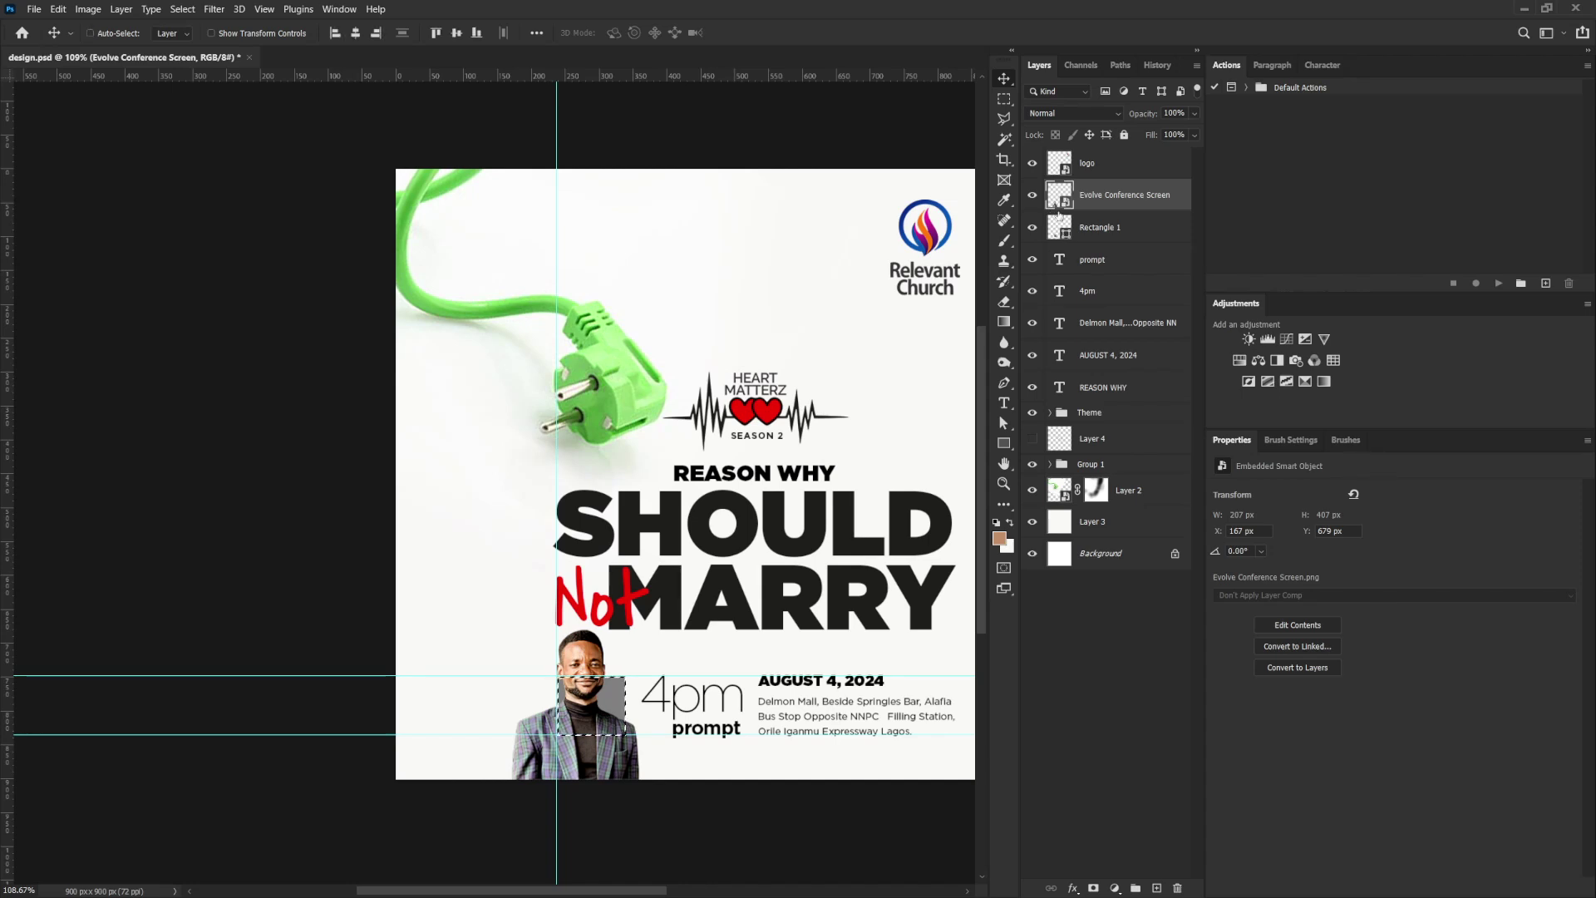
{"action": "left_click", "coordinate": [1004, 98]}
{"action": "left_click_drag", "start_coordinate": [548, 598], "coordinate": [614, 699]}
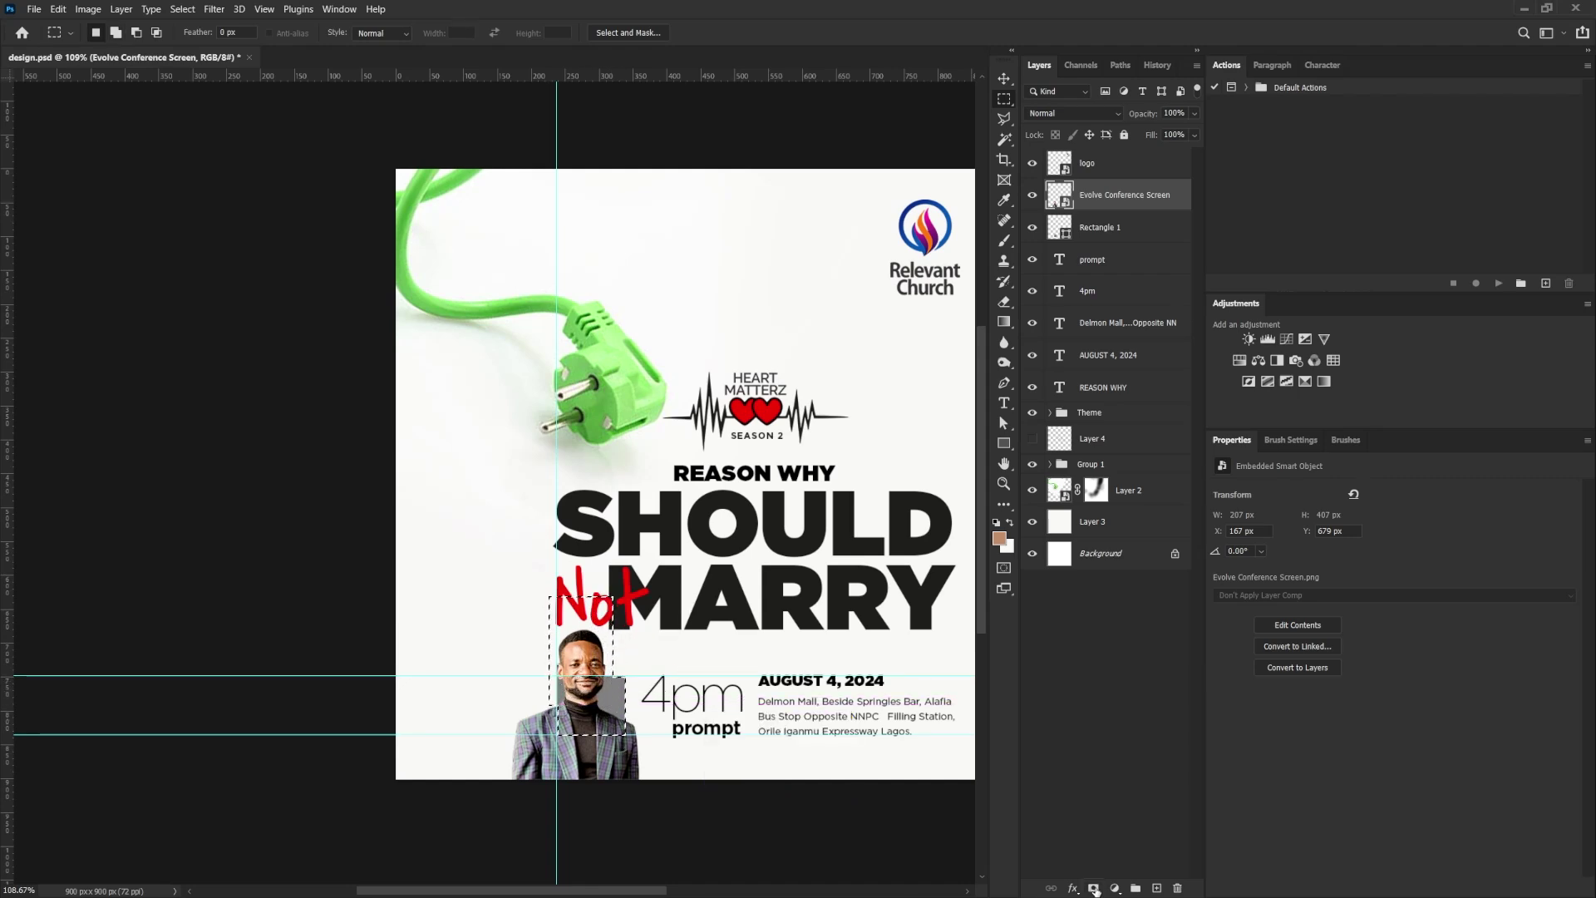
{"action": "left_click", "coordinate": [1093, 889]}
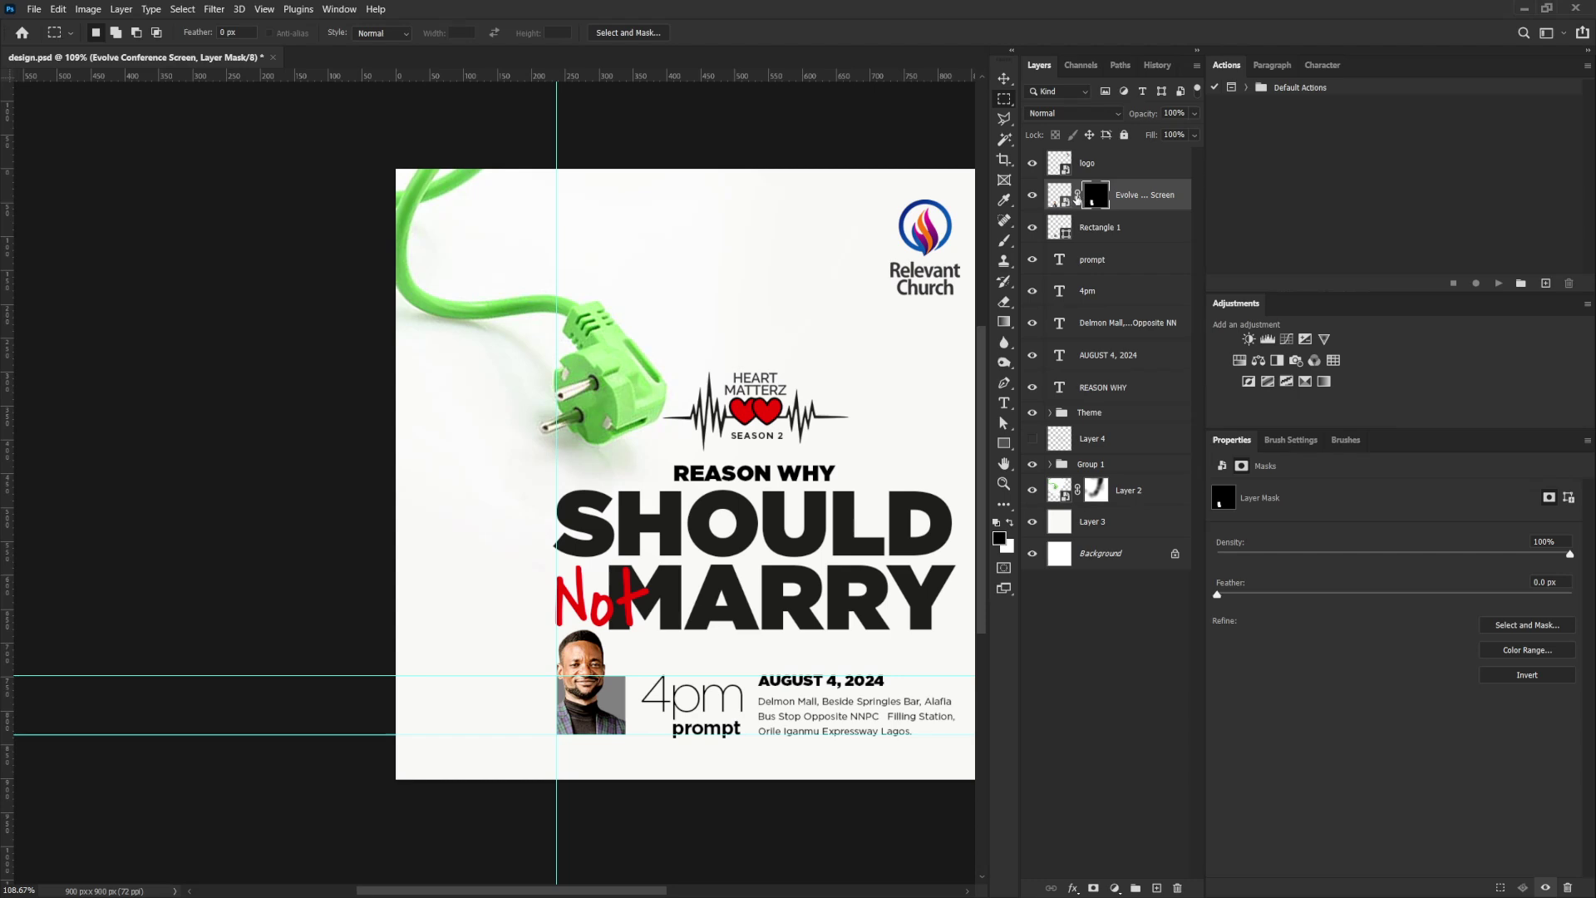
- Unlink the man's photo from its layer mask and enlarge the photo to about 213 × 419 px inside it
{"action": "left_click", "coordinate": [1061, 196]}
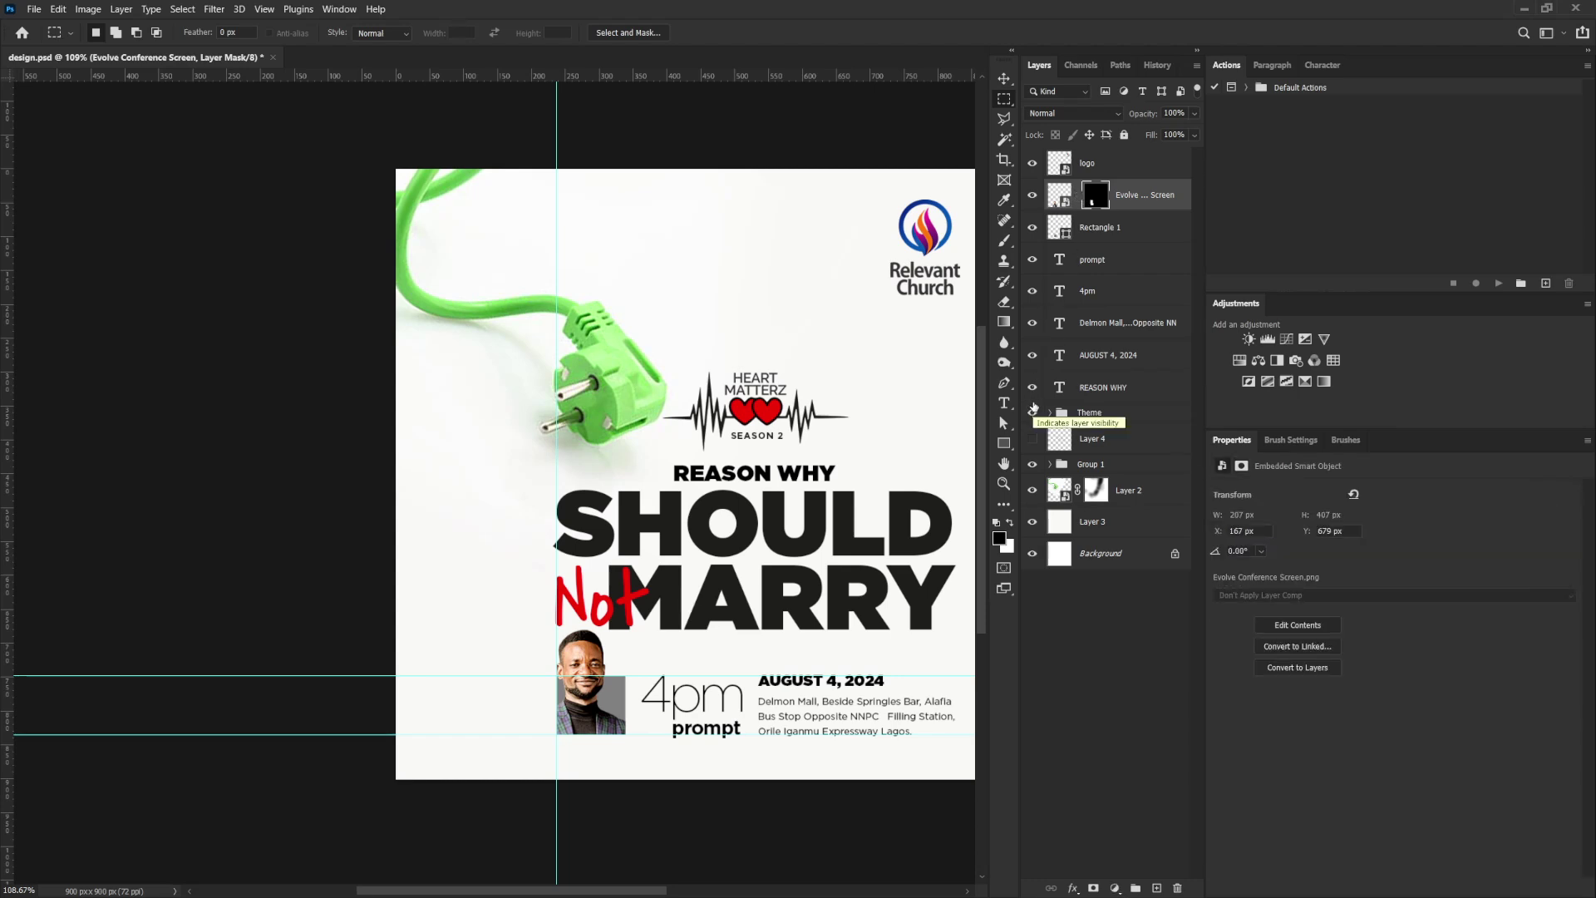
{"action": "left_click", "coordinate": [1059, 196]}
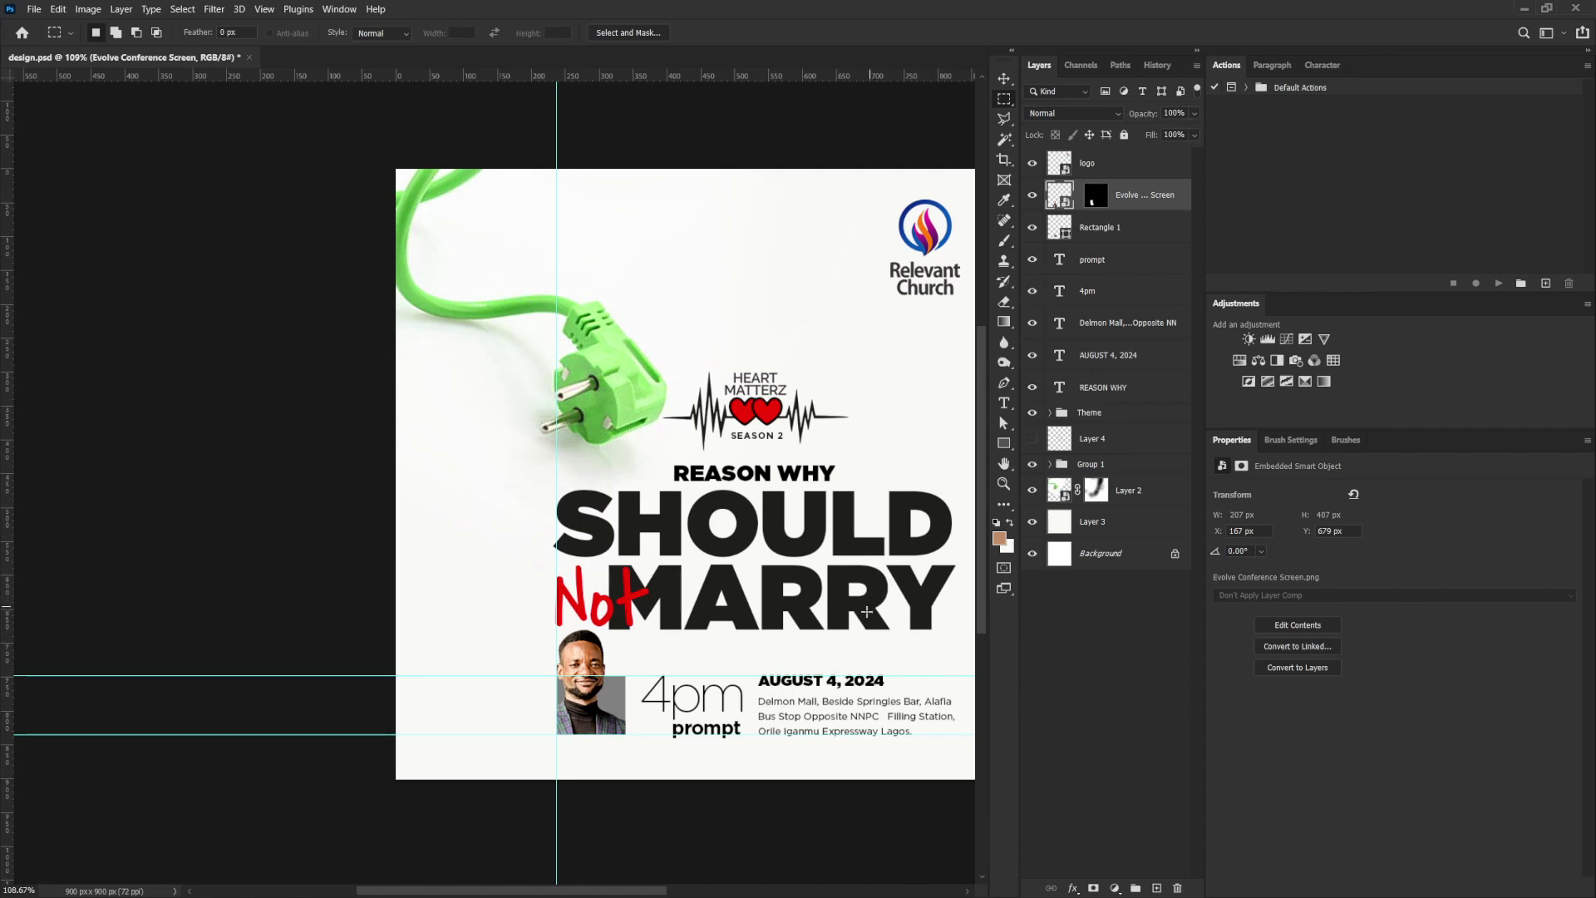
{"action": "left_click", "coordinate": [1004, 78]}
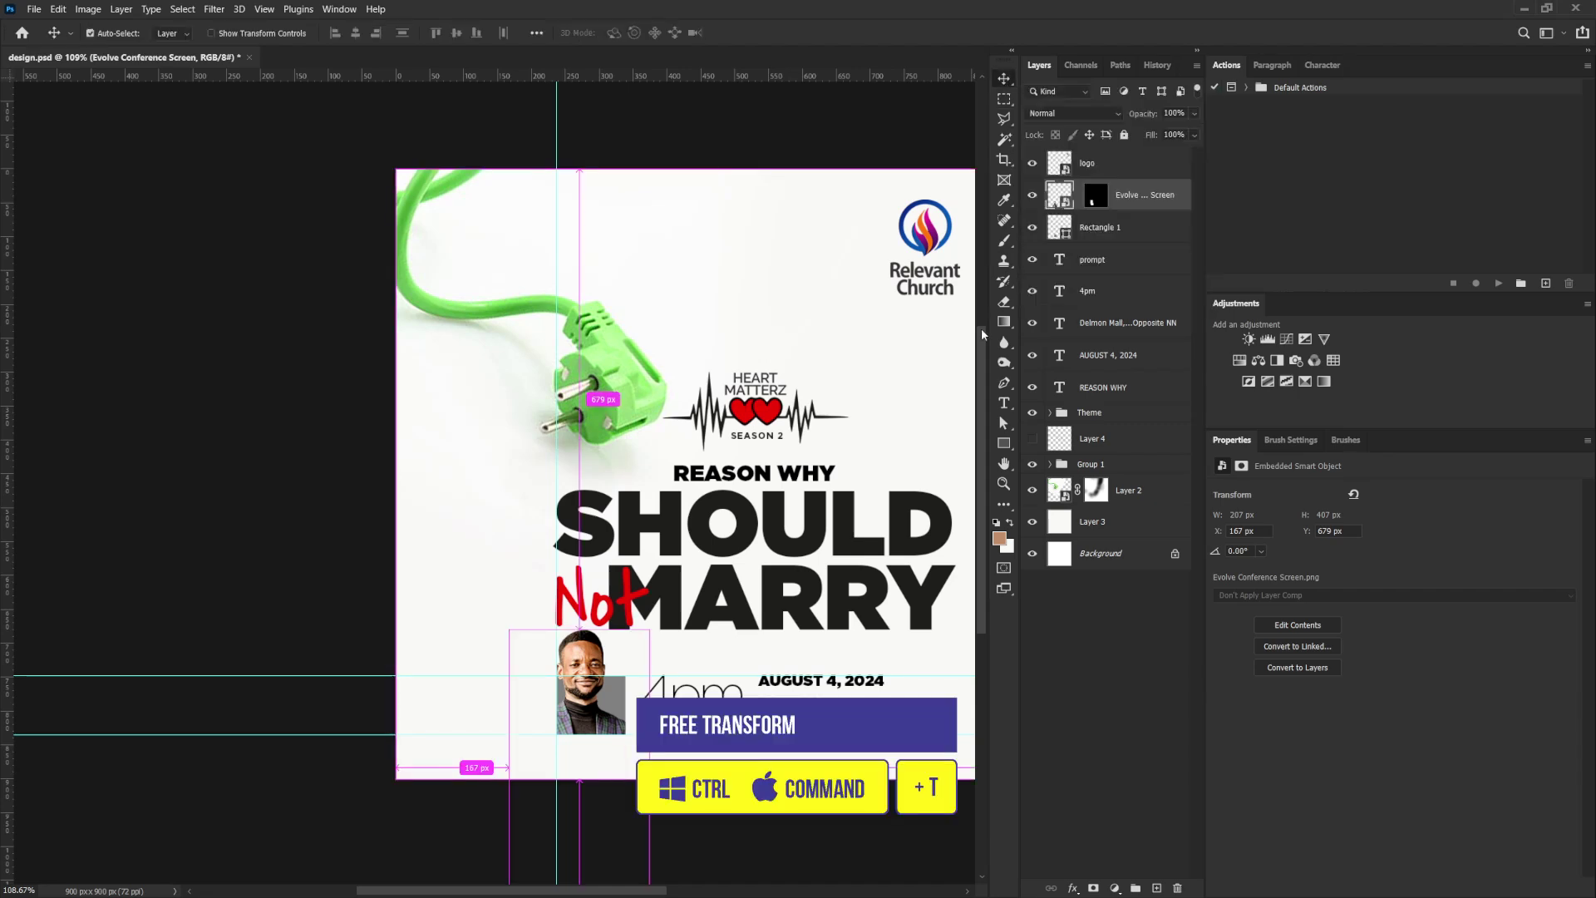
{"action": "key", "text": "ctrl+t"}
{"action": "left_click_drag", "start_coordinate": [650, 629], "coordinate": [694, 600]}
{"action": "key", "text": "Return"}
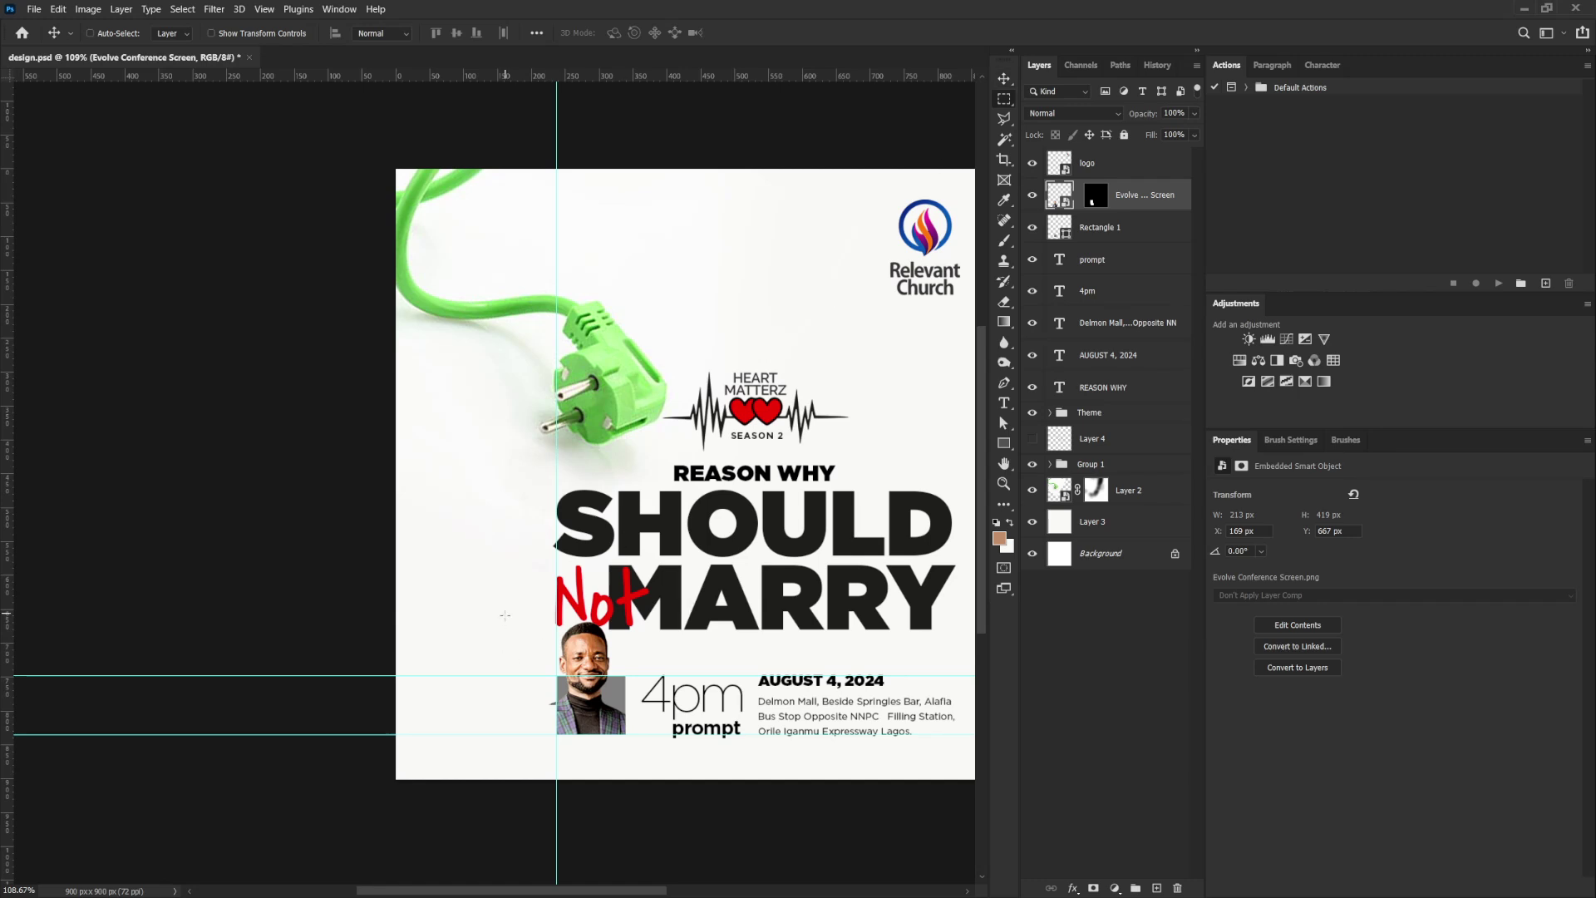
- Select the strip left of the vertical guide, fill it with black on the man's layer mask and deselect
{"action": "key", "text": "m"}
{"action": "left_click_drag", "start_coordinate": [504, 612], "coordinate": [557, 786]}
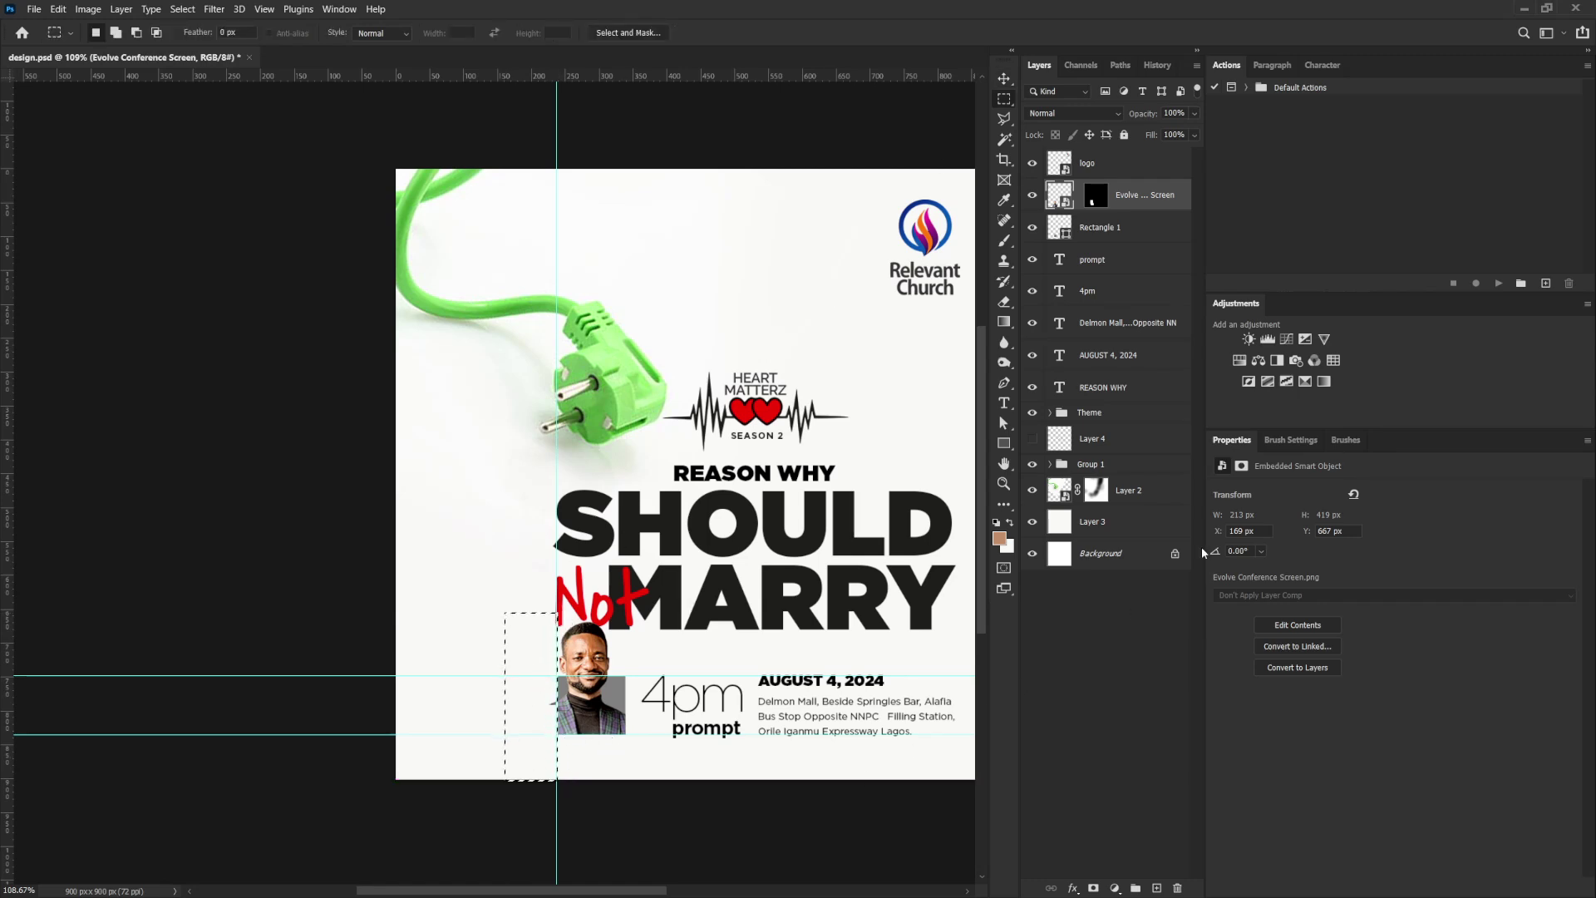
{"action": "left_click", "coordinate": [1093, 198]}
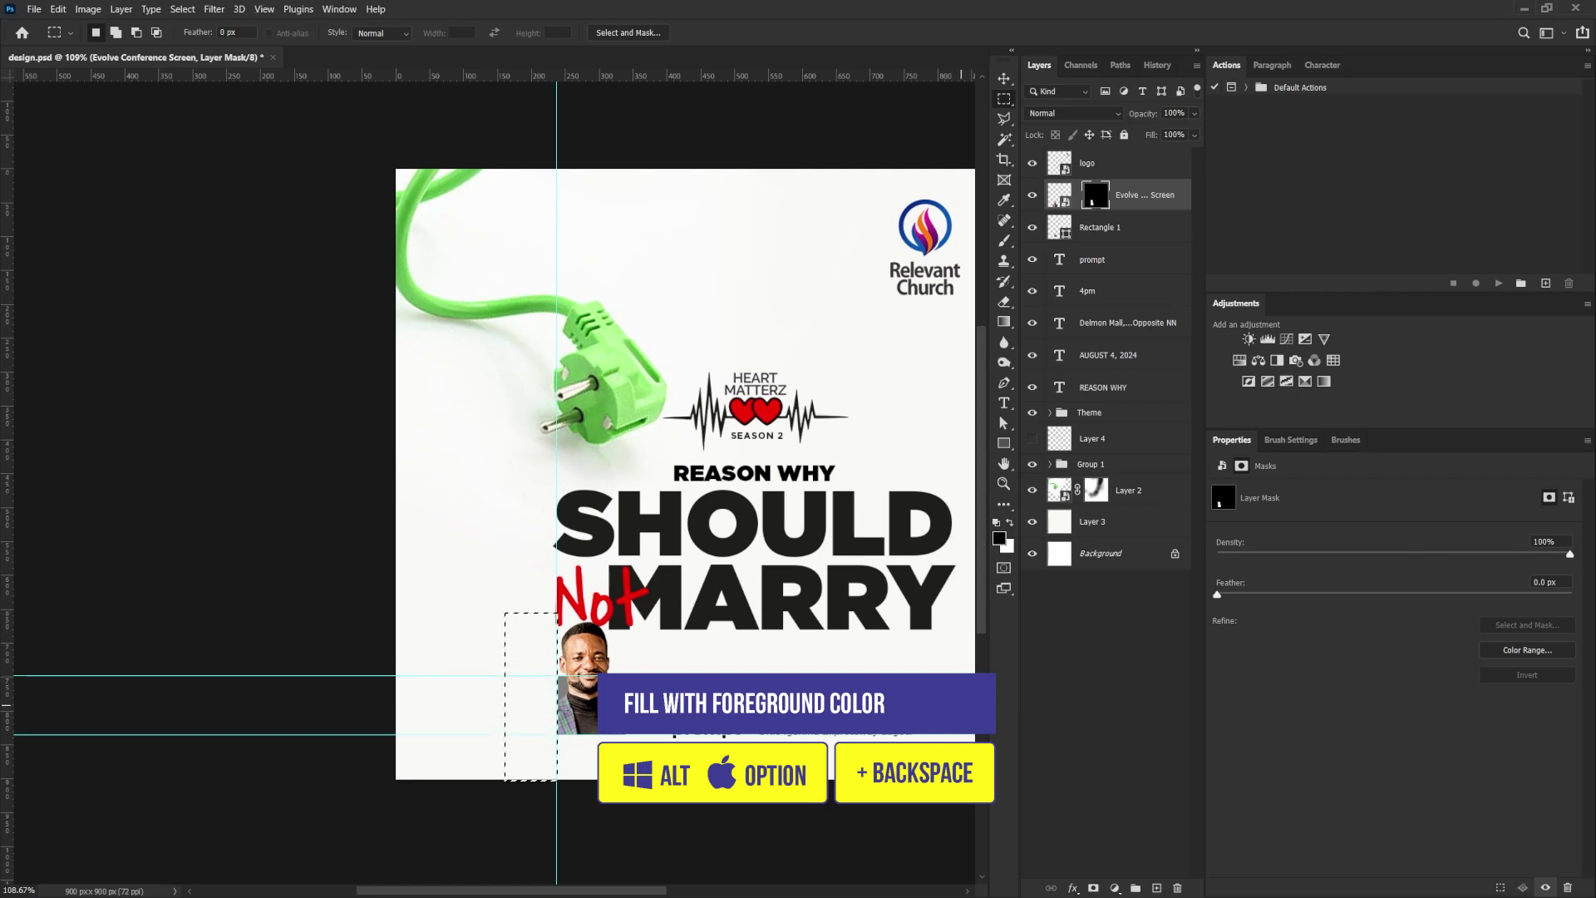
{"action": "key", "text": "ctrl+d"}
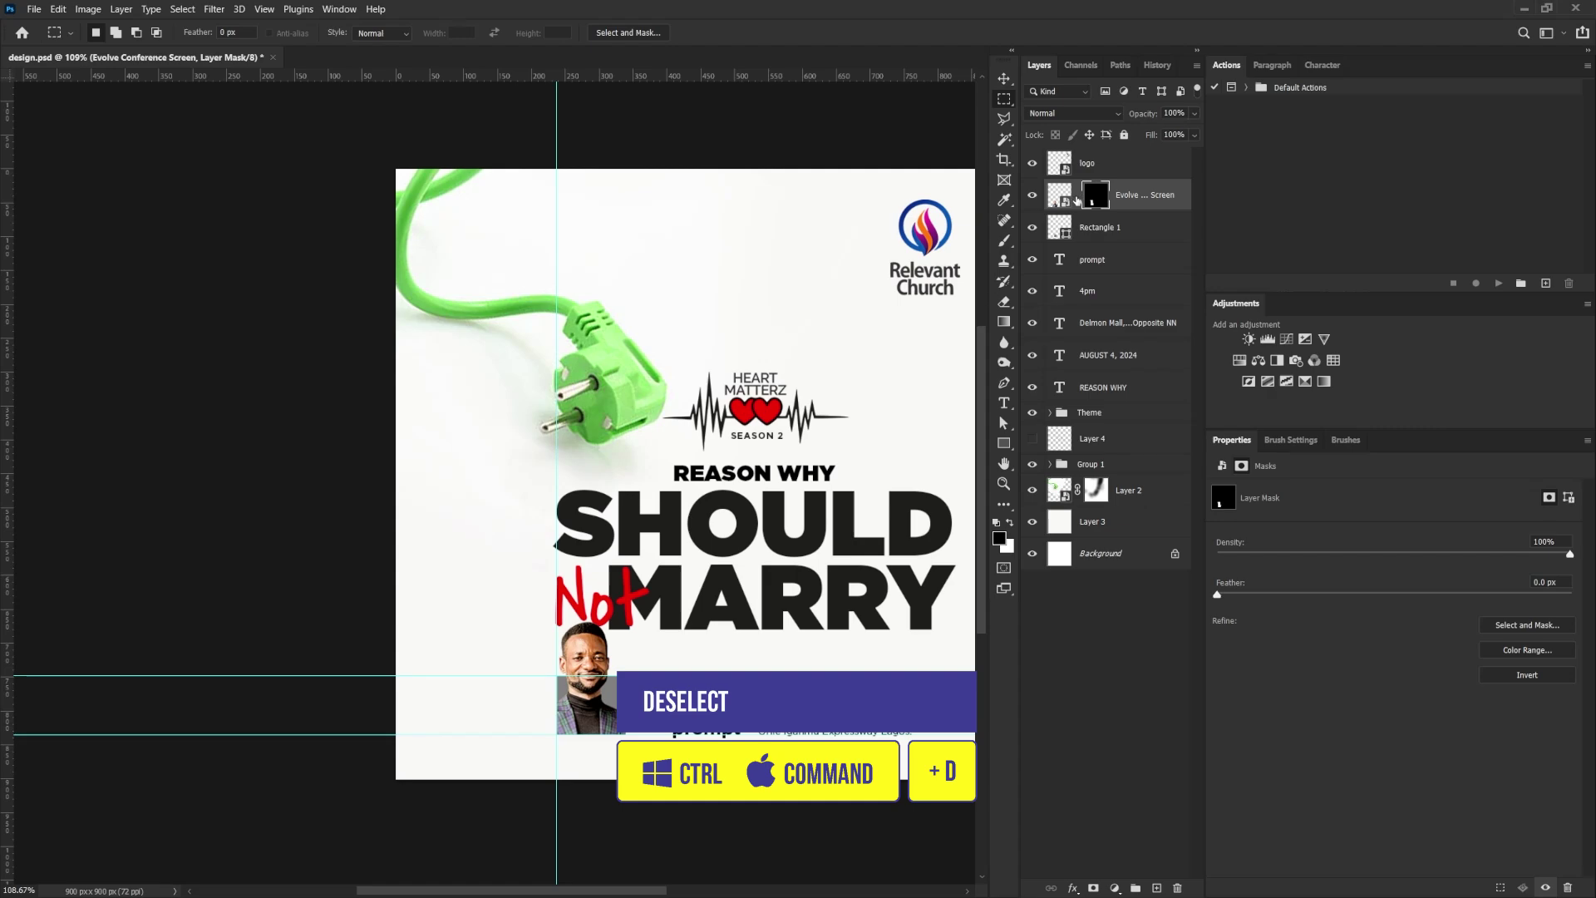
{"action": "left_click", "coordinate": [1075, 200]}
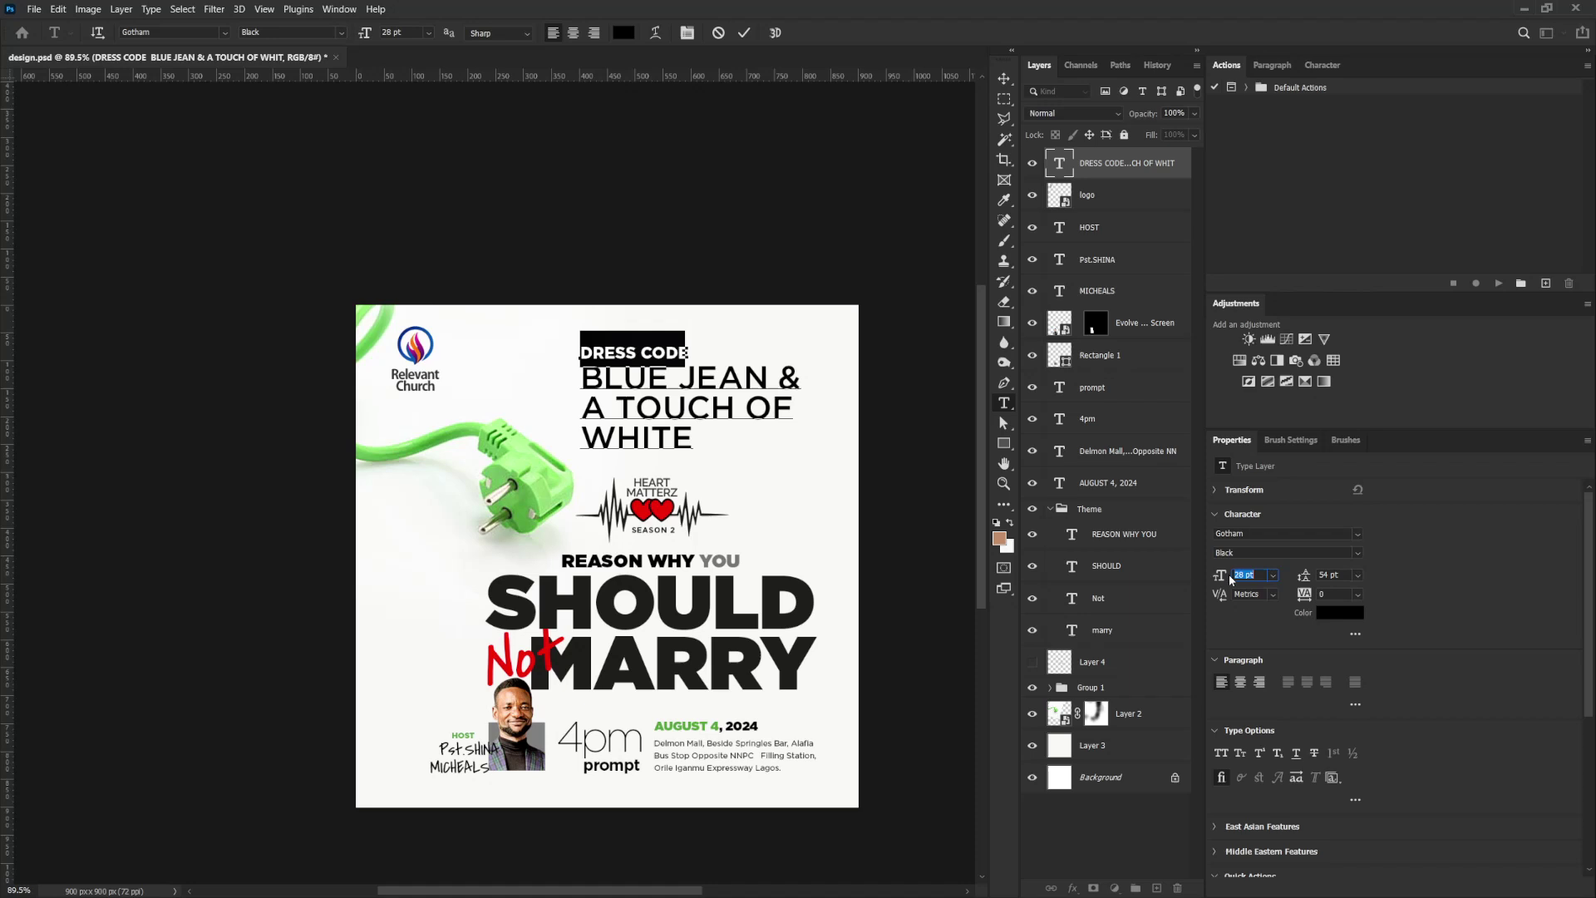
- Set the font size of the DRESS CODE text to 27 pt
{"action": "type", "text": "26"}
{"action": "key", "text": "Return"}
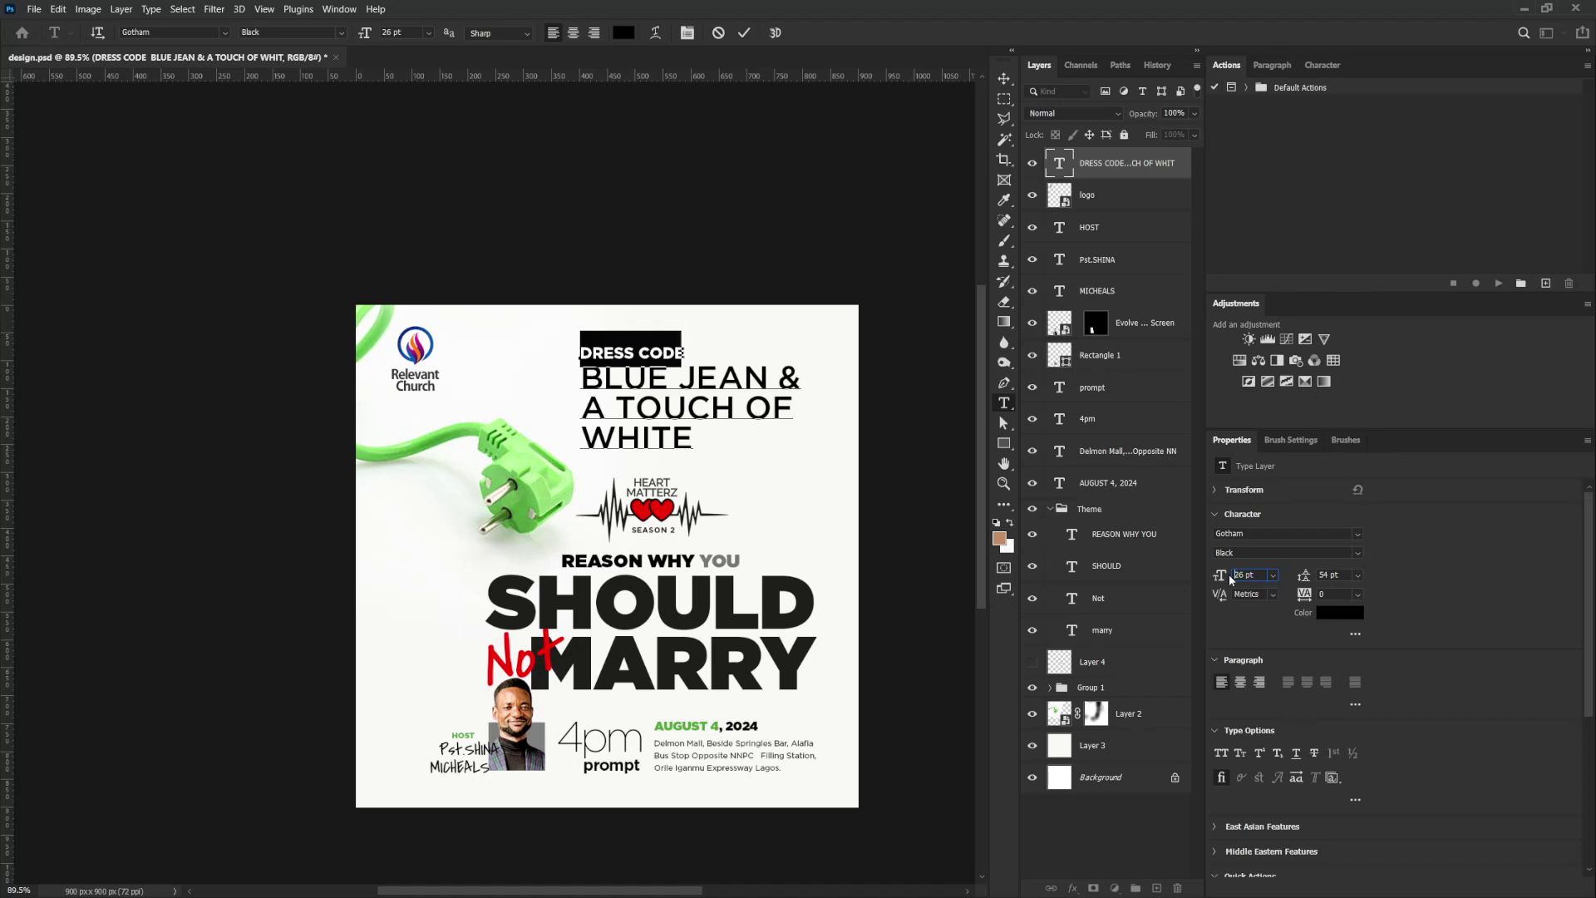
{"action": "key", "text": "Up"}
{"action": "key", "text": "Up"}
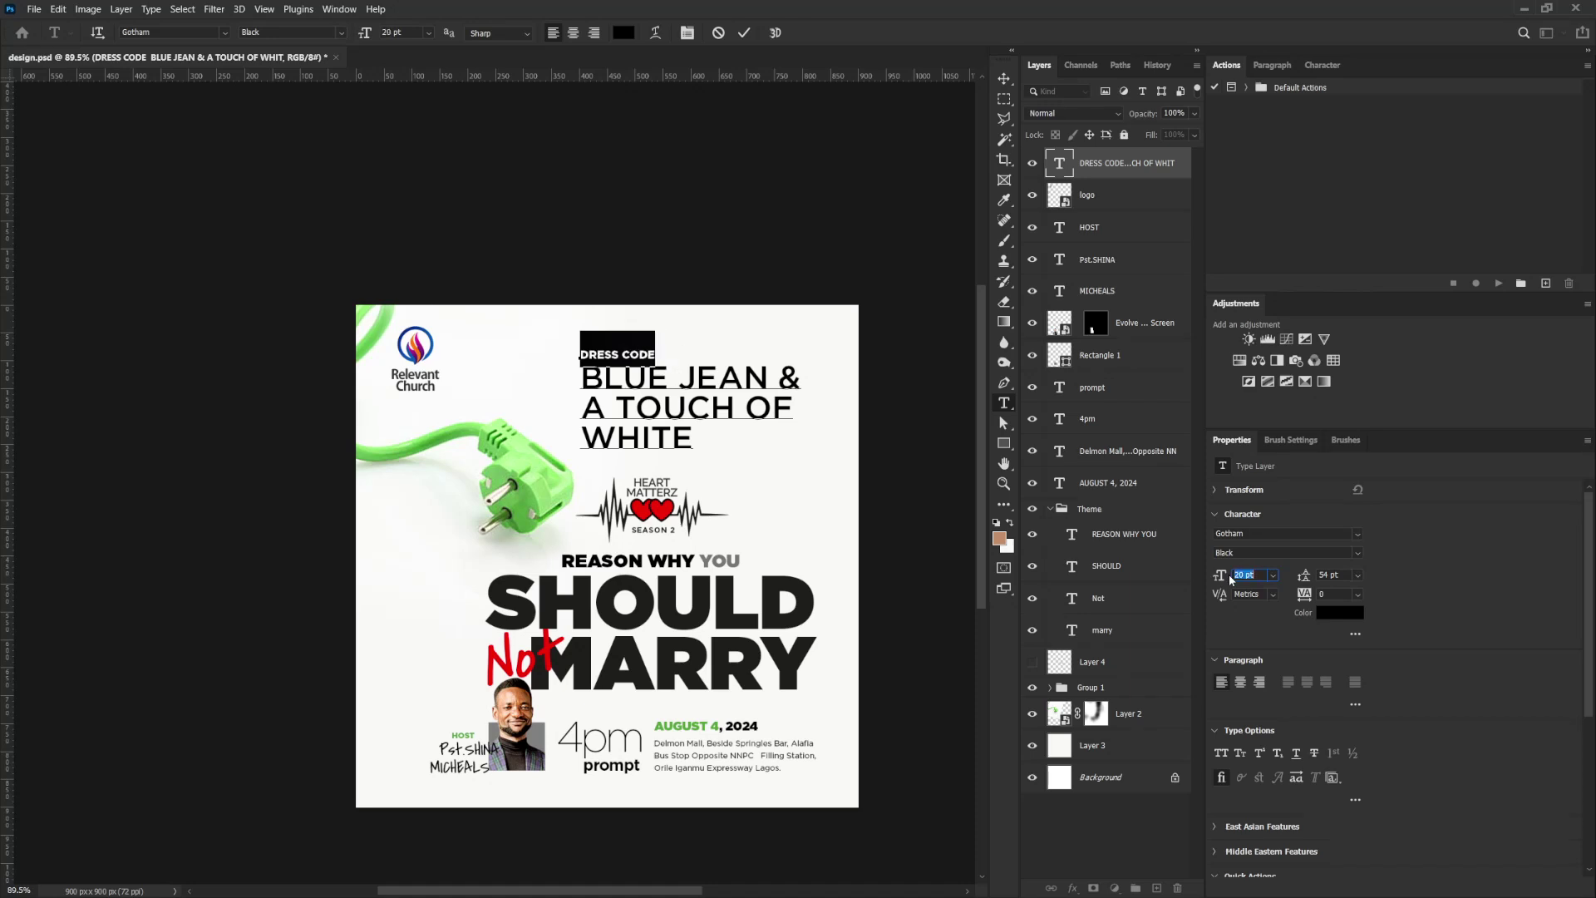
{"action": "key", "text": "Up"}
{"action": "key", "text": "Up"}
{"action": "key", "text": "Up"}
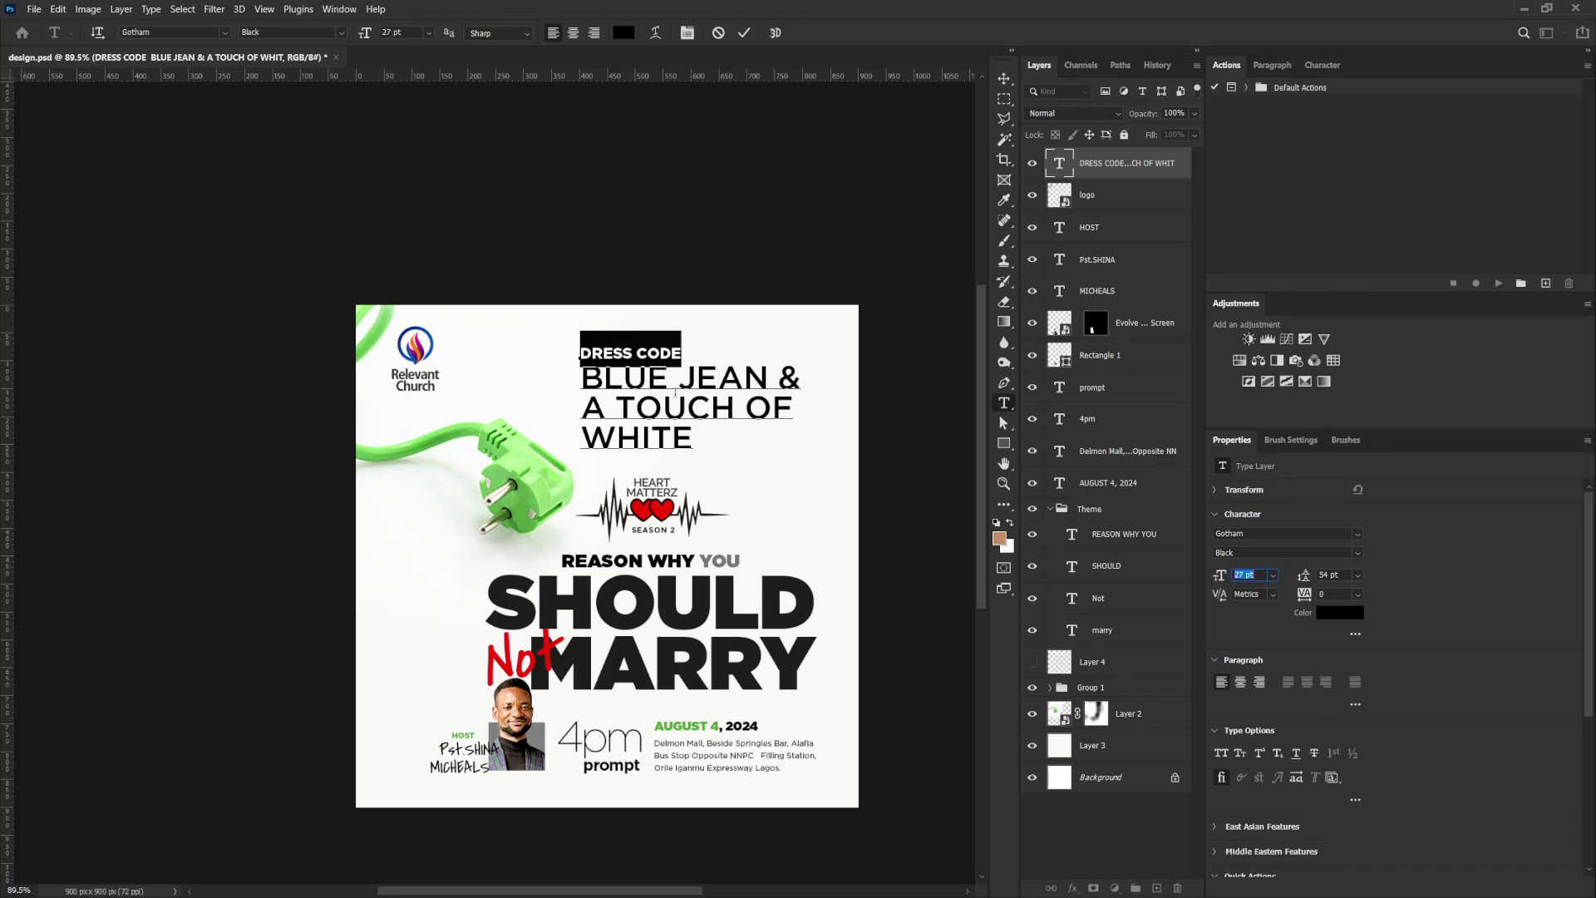
{"action": "key", "text": "Return"}
{"action": "key", "text": "BackSpace"}
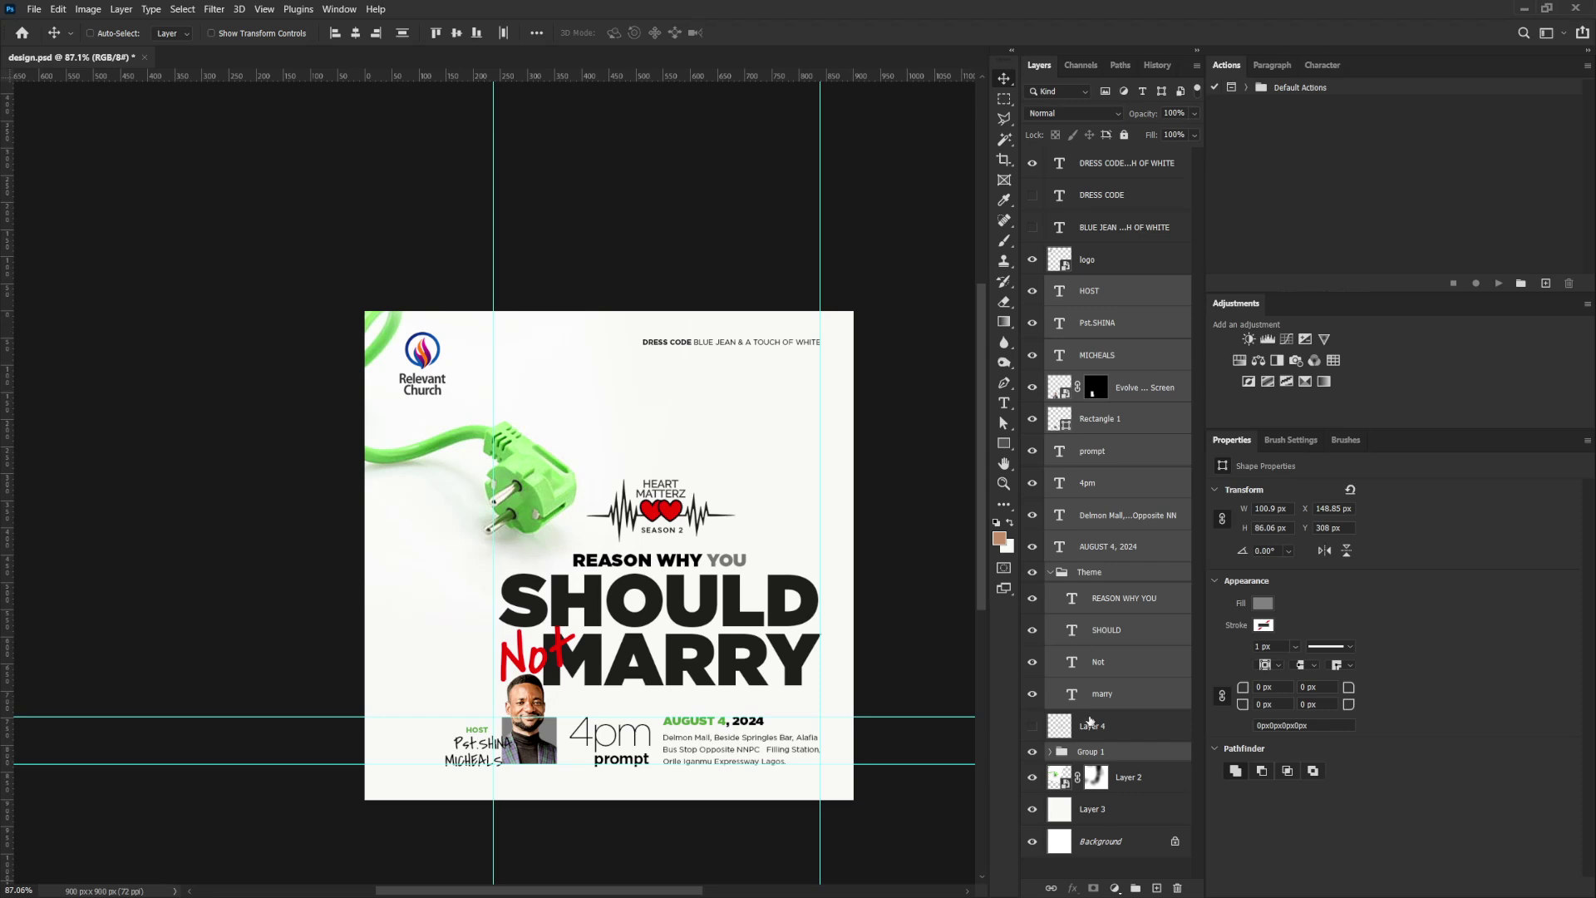
- Hide the guides, duplicate plug Layer 2 and move the original about 210 px left and 242 px down
{"action": "left_click", "coordinate": [1118, 776]}
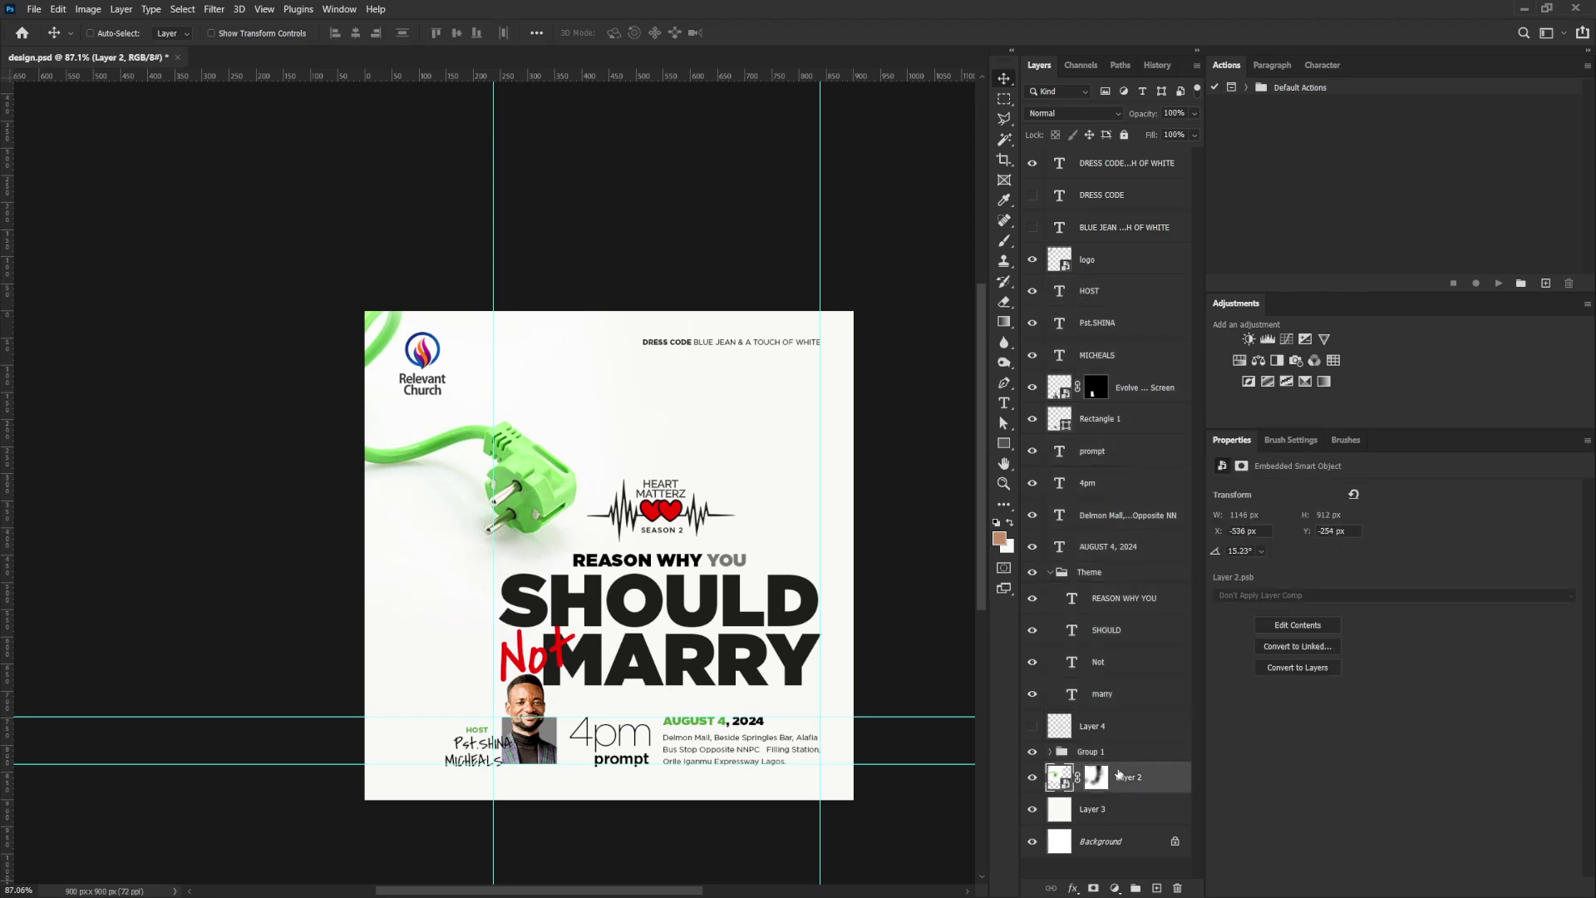
{"action": "key", "text": "ctrl+semicolon"}
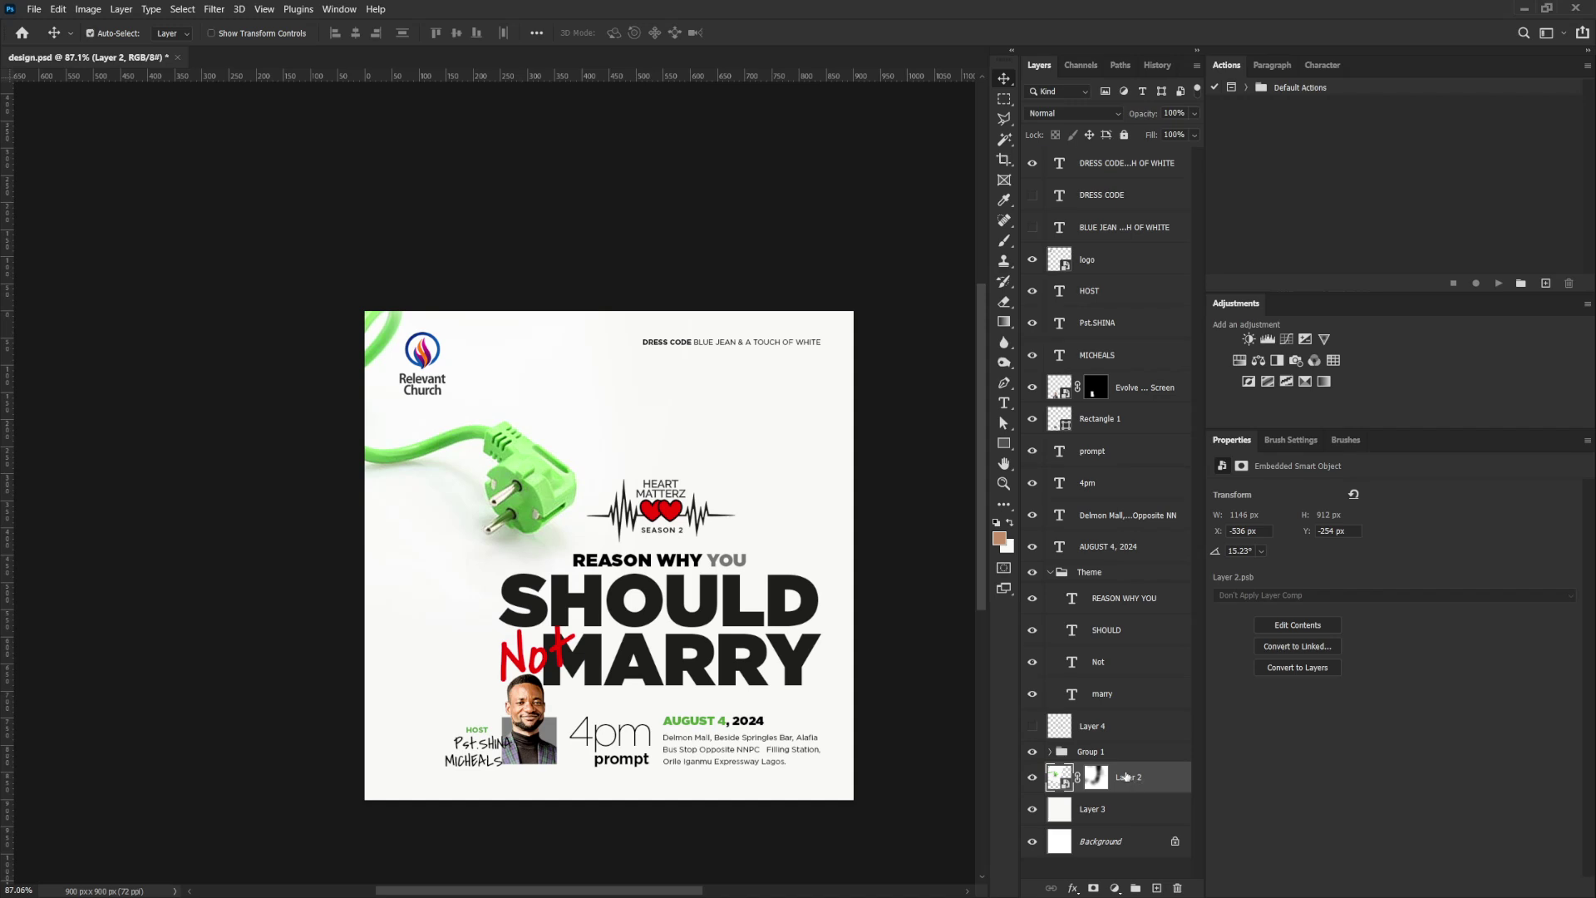
{"action": "key", "text": "ctrl+j"}
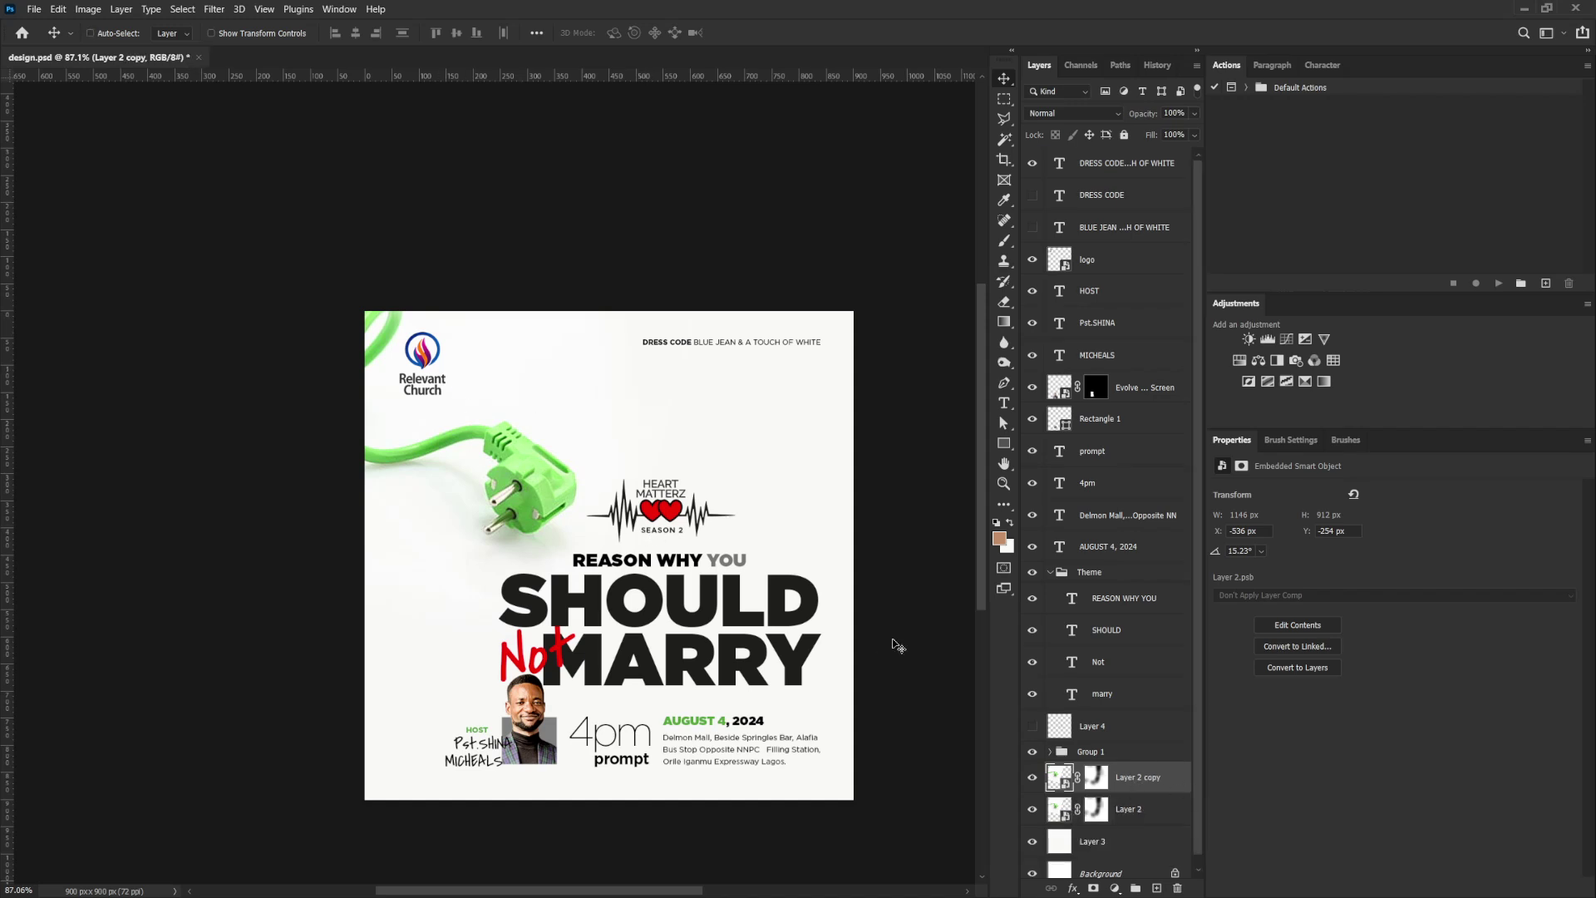
{"action": "key", "text": "alt+bracketleft"}
{"action": "left_click_drag", "start_coordinate": [538, 470], "coordinate": [431, 606]}
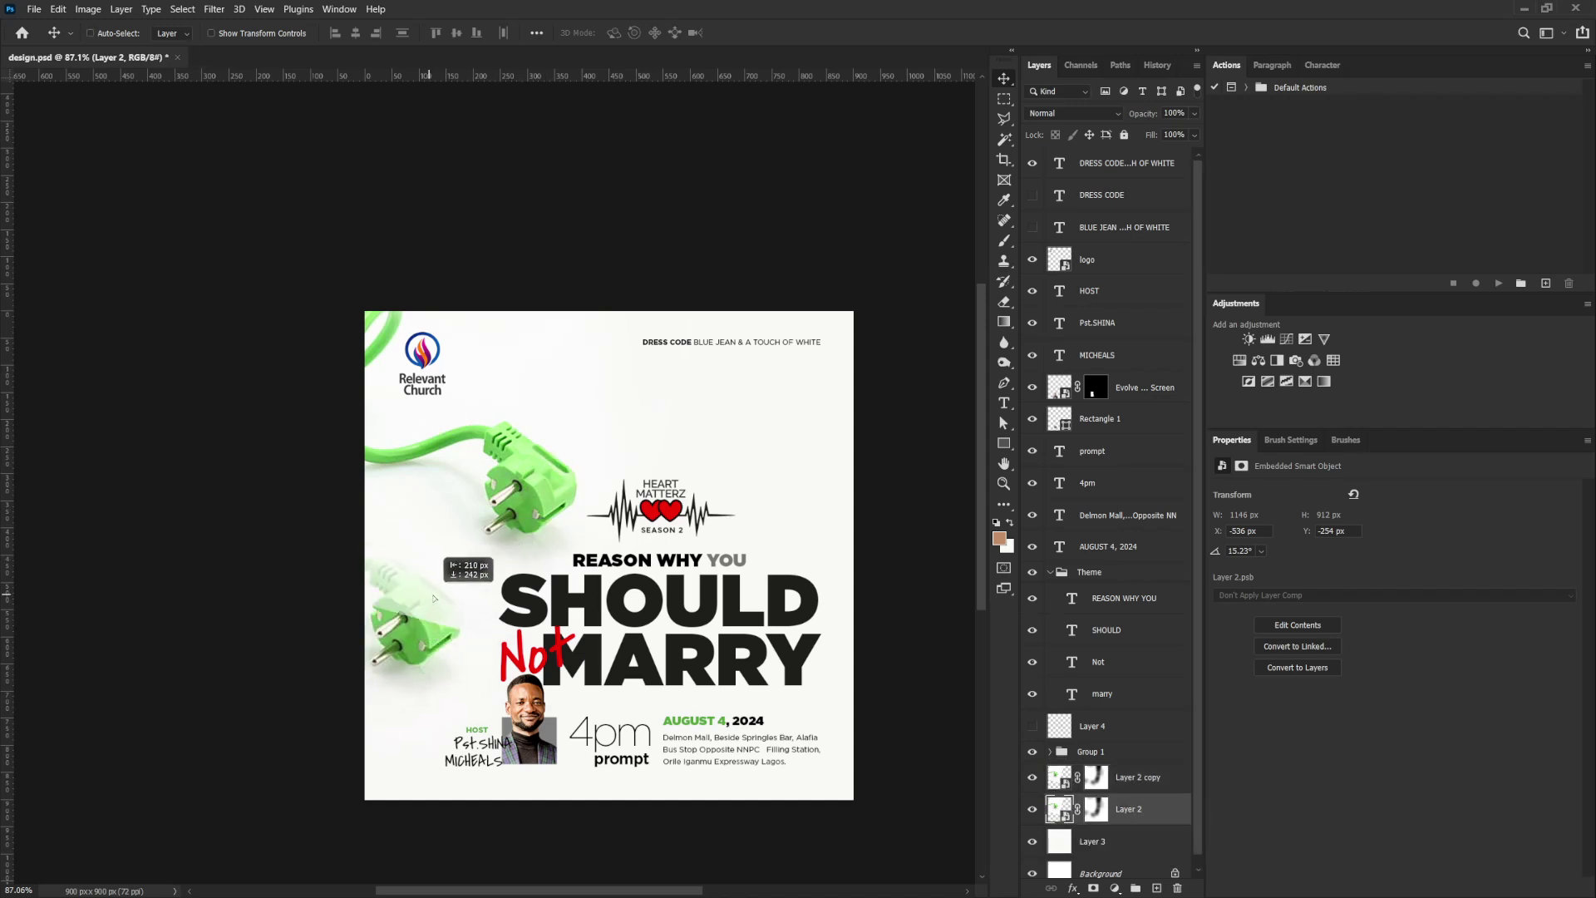
- Undo the last move of Layer 2, rotate Layer 2 copy about 65° and place its cable along the flyer's lower-left edge
{"action": "key", "text": "ctrl+z"}
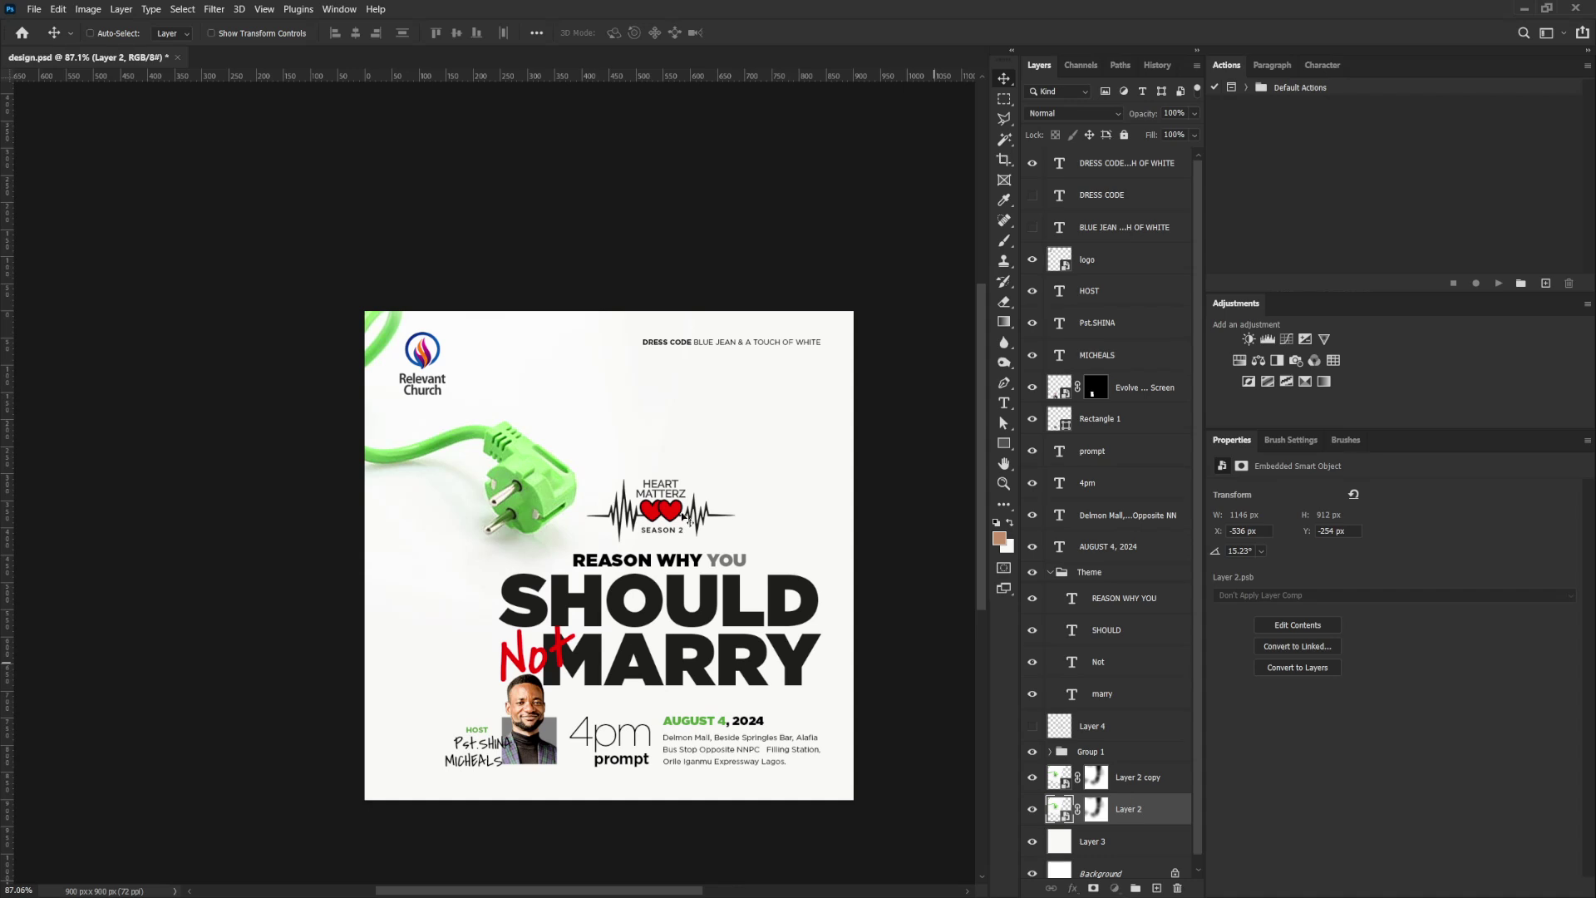
{"action": "left_click_drag", "start_coordinate": [524, 351], "coordinate": [590, 545]}
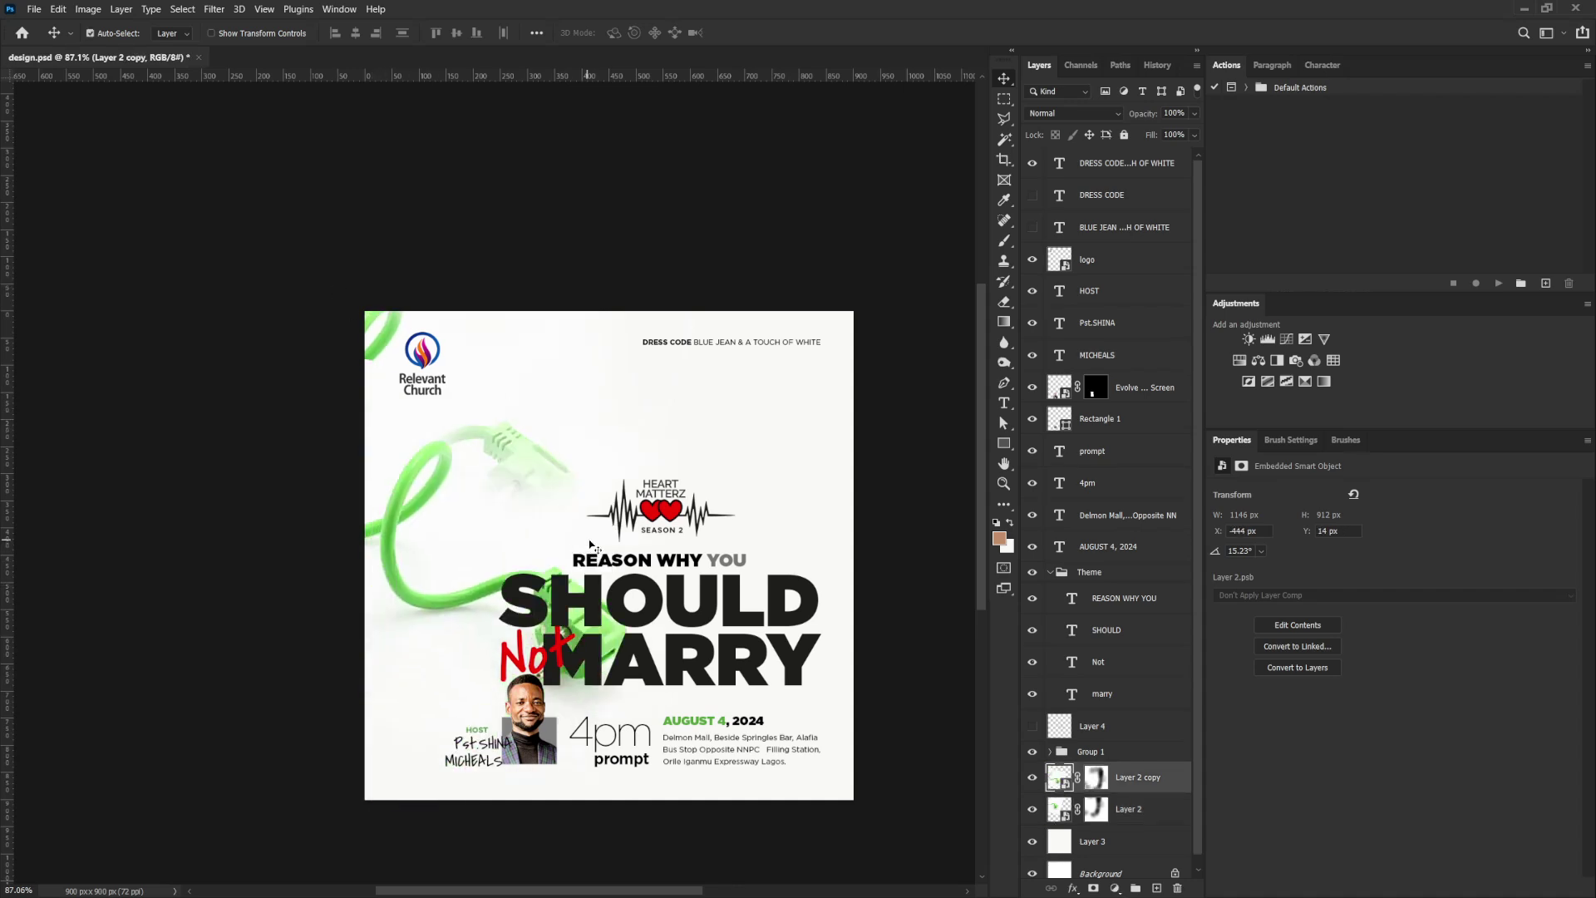
{"action": "key", "text": "ctrl+t"}
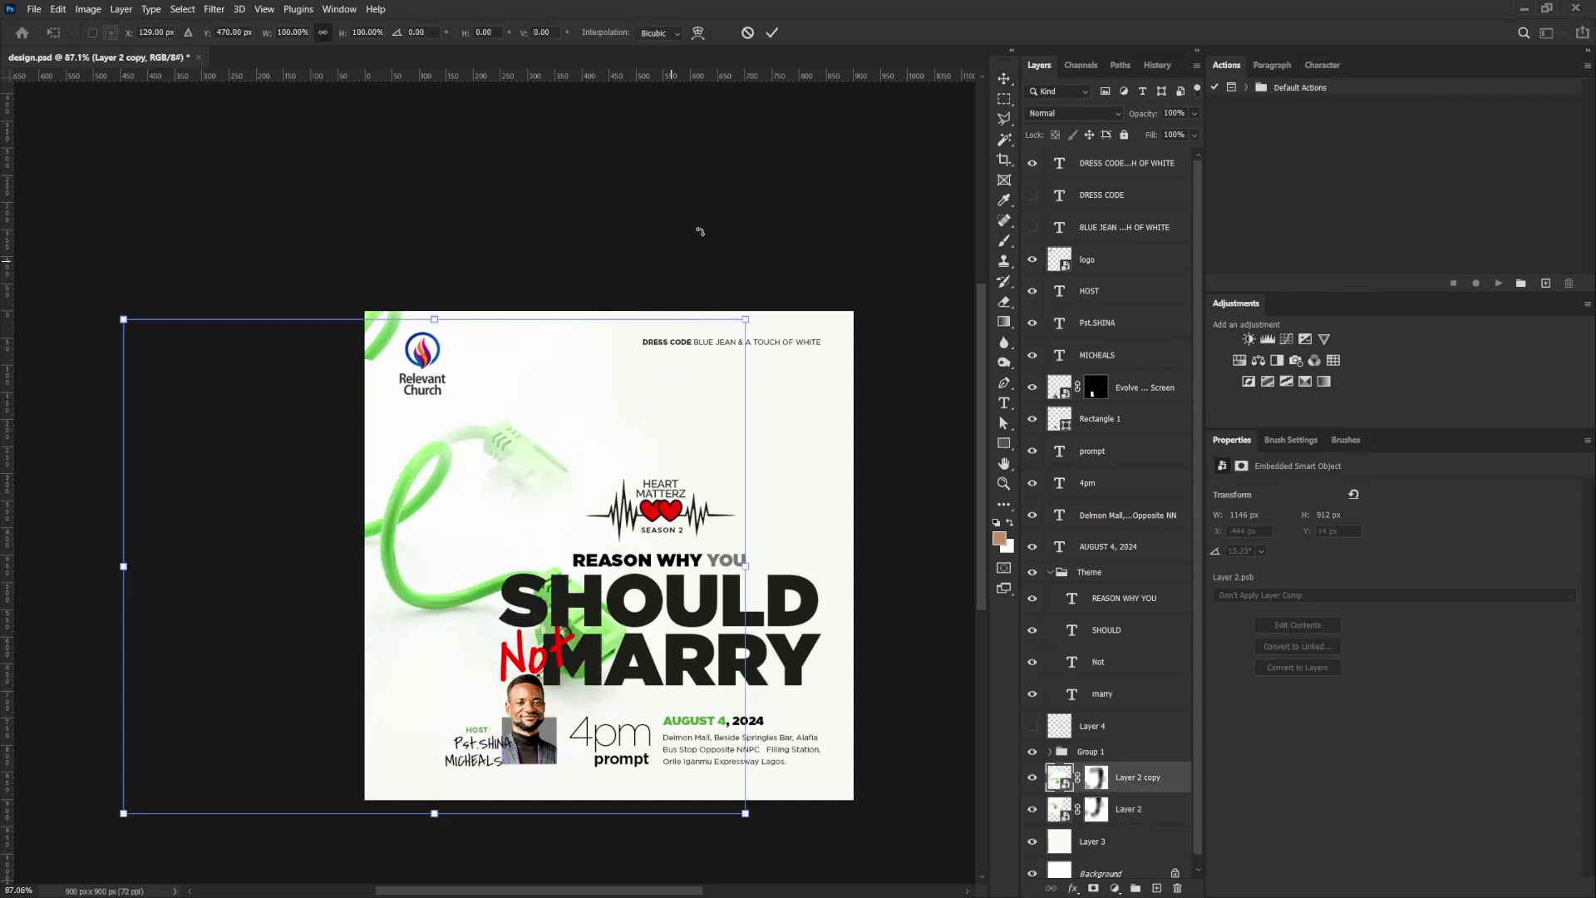
{"action": "left_click_drag", "start_coordinate": [698, 232], "coordinate": [785, 614]}
{"action": "left_click_drag", "start_coordinate": [657, 561], "coordinate": [509, 743]}
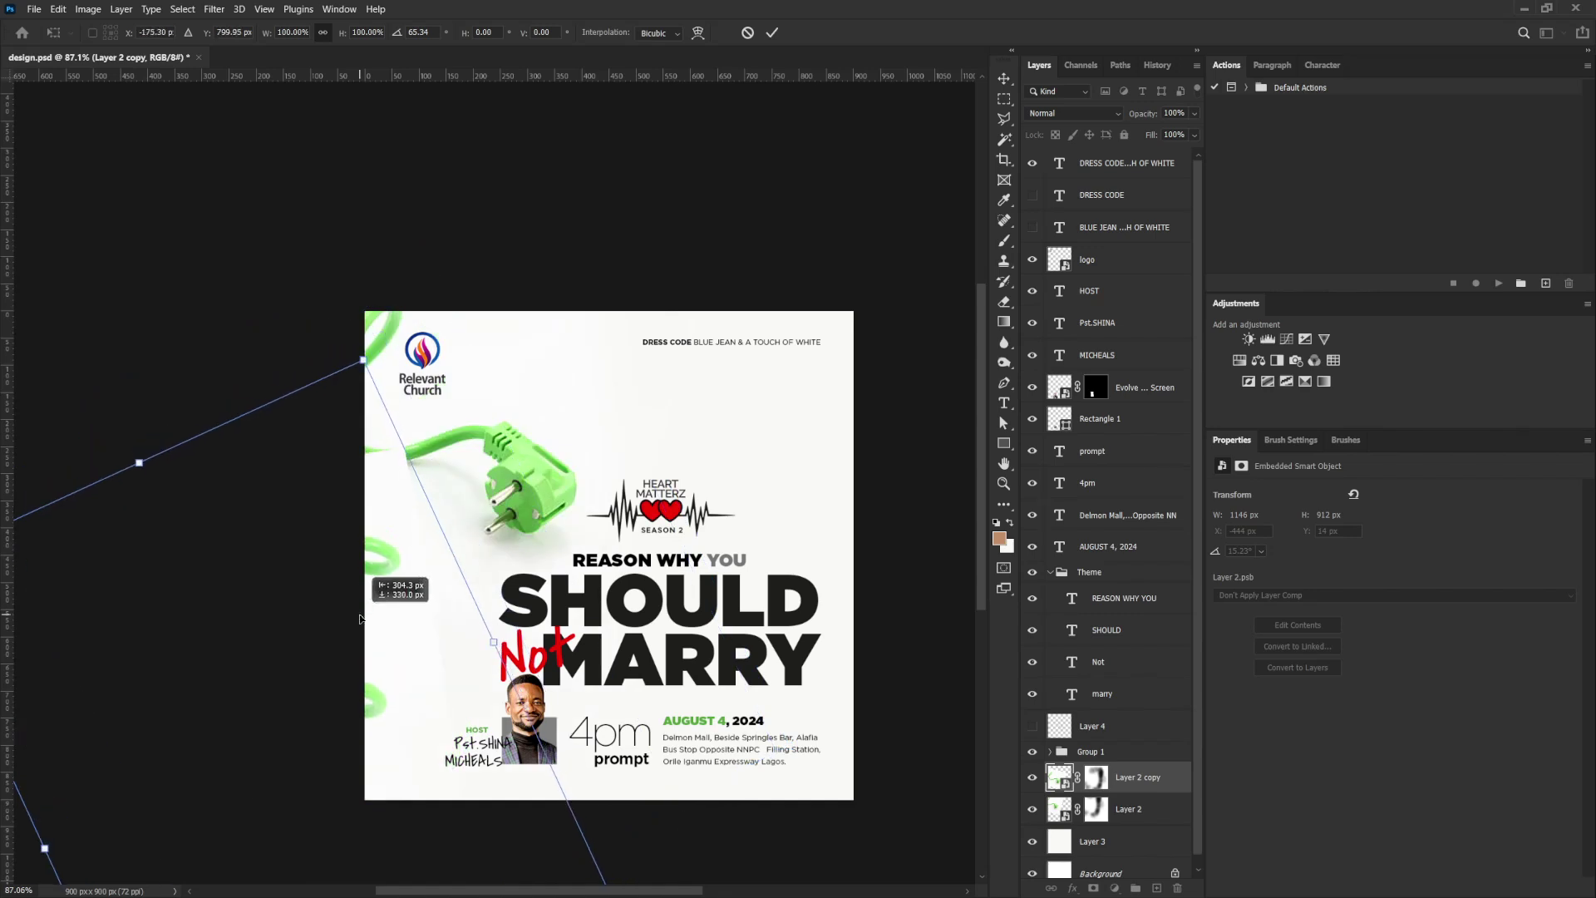
{"action": "left_click_drag", "start_coordinate": [537, 535], "coordinate": [495, 499]}
{"action": "left_click_drag", "start_coordinate": [373, 623], "coordinate": [414, 670]}
{"action": "left_click_drag", "start_coordinate": [635, 575], "coordinate": [623, 593]}
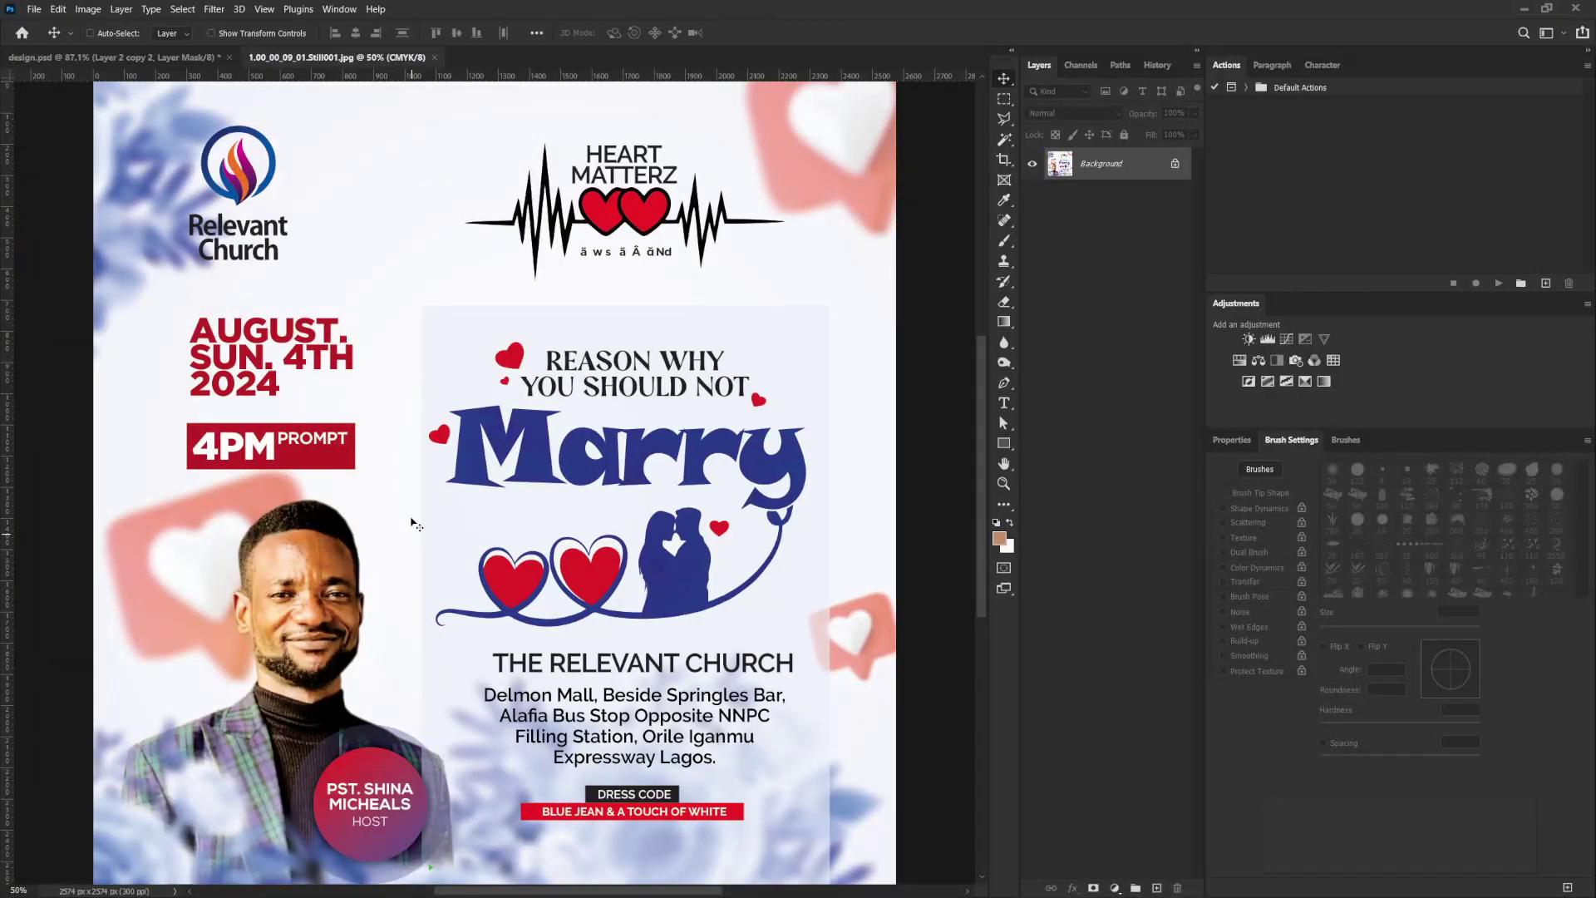
- Compare the redesigned flyer in design.psd with the original flyer image
{"action": "left_click", "coordinate": [191, 59]}
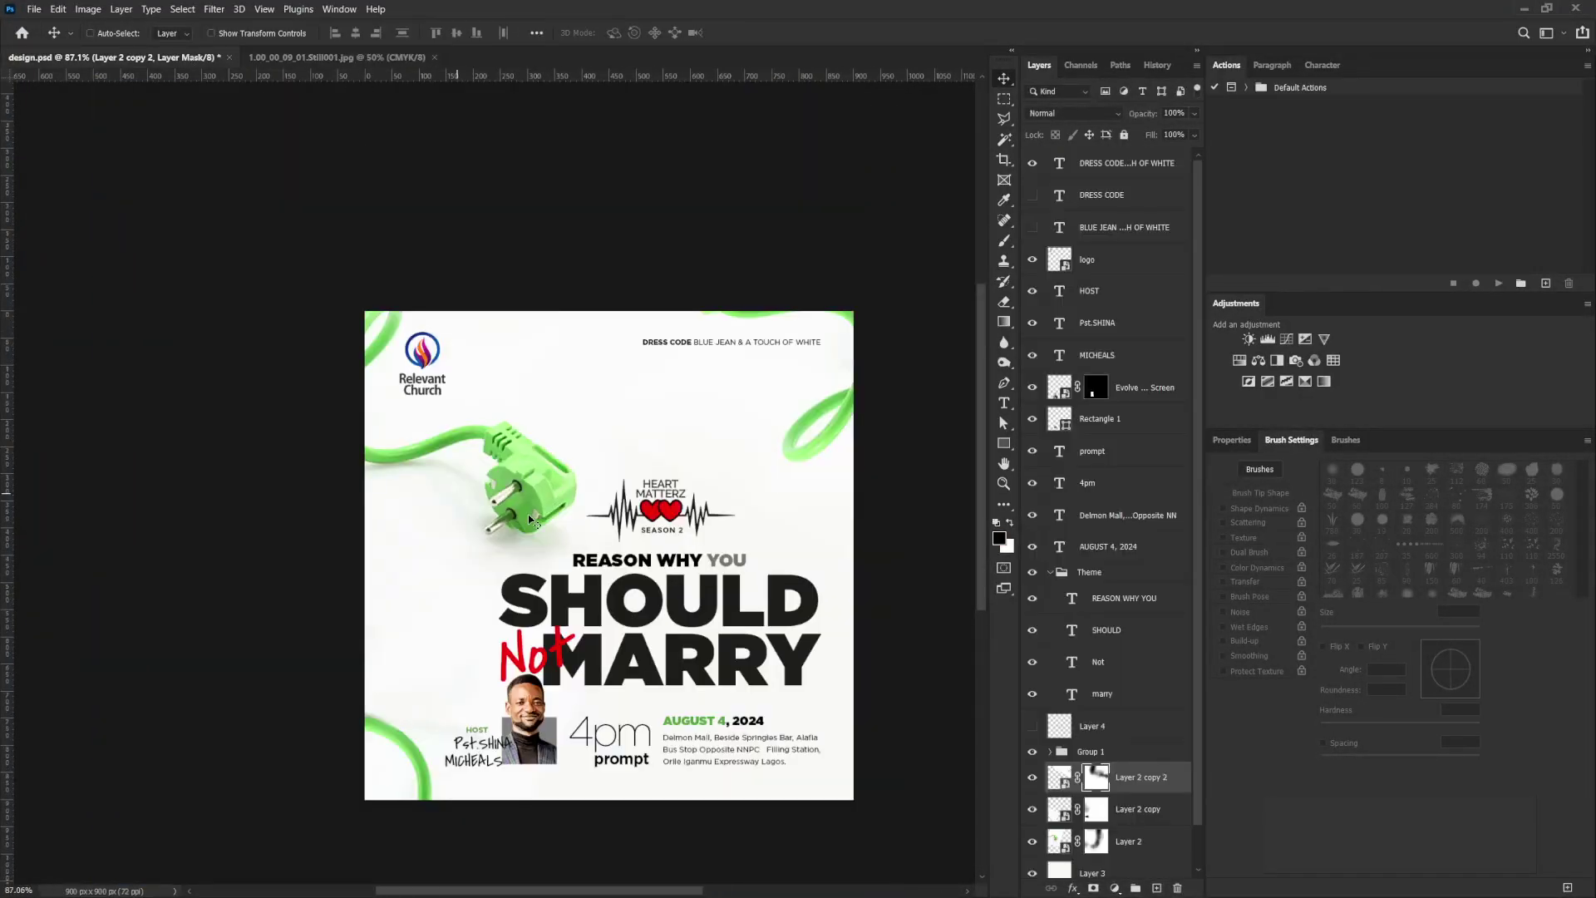
{"action": "scroll", "coordinate": [528, 520], "scroll_direction": "up", "scroll_amount": 4}
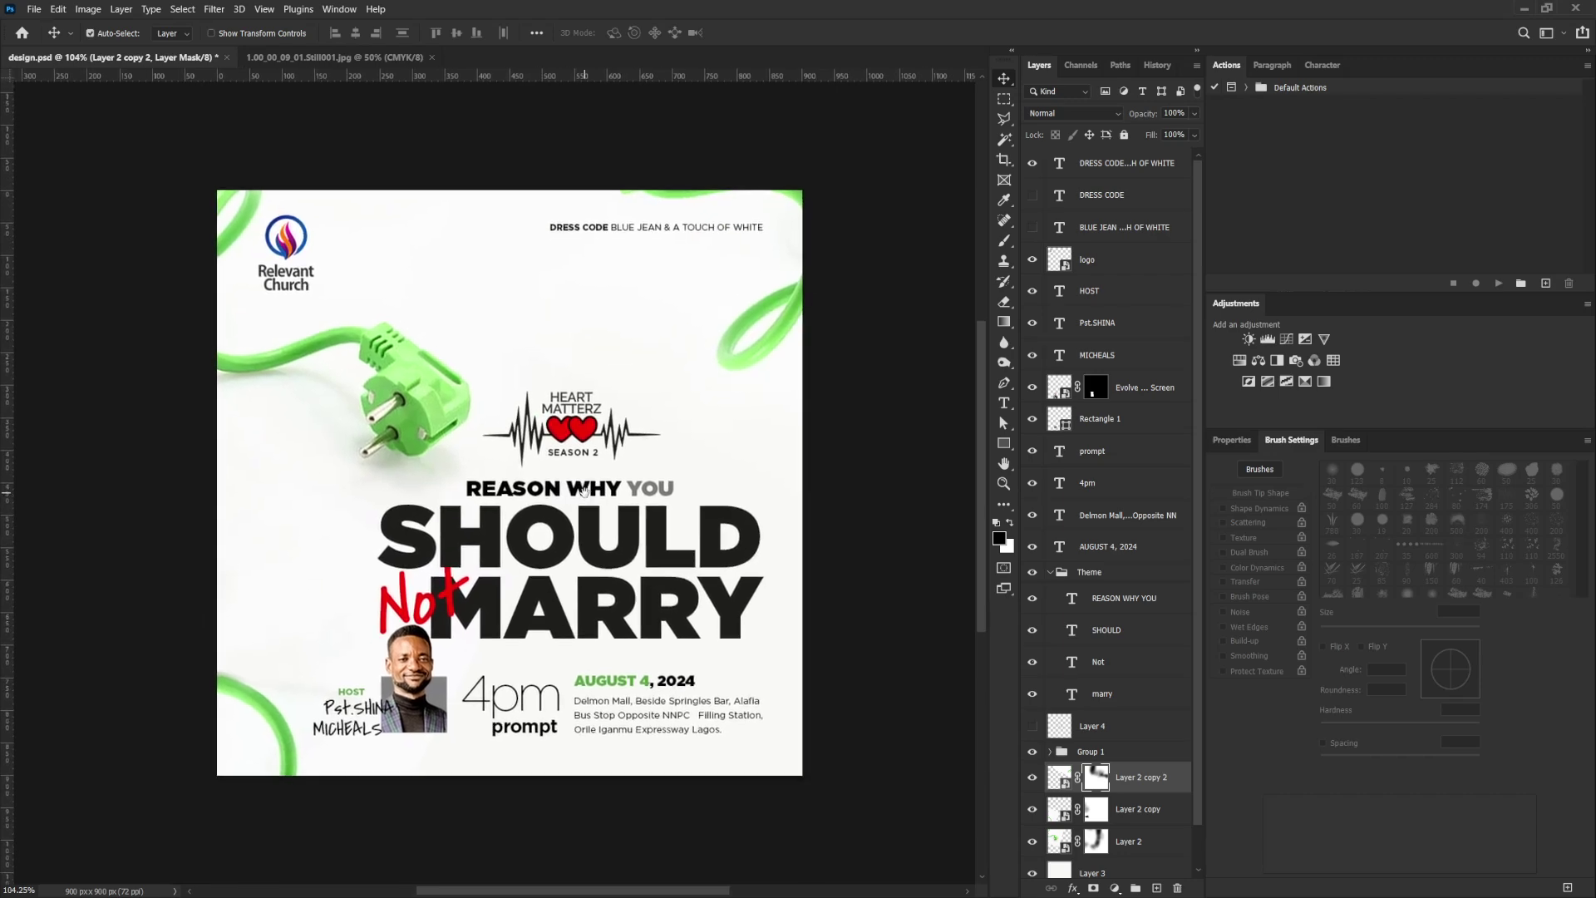
{"action": "left_click", "coordinate": [332, 58]}
{"action": "left_click", "coordinate": [171, 57]}
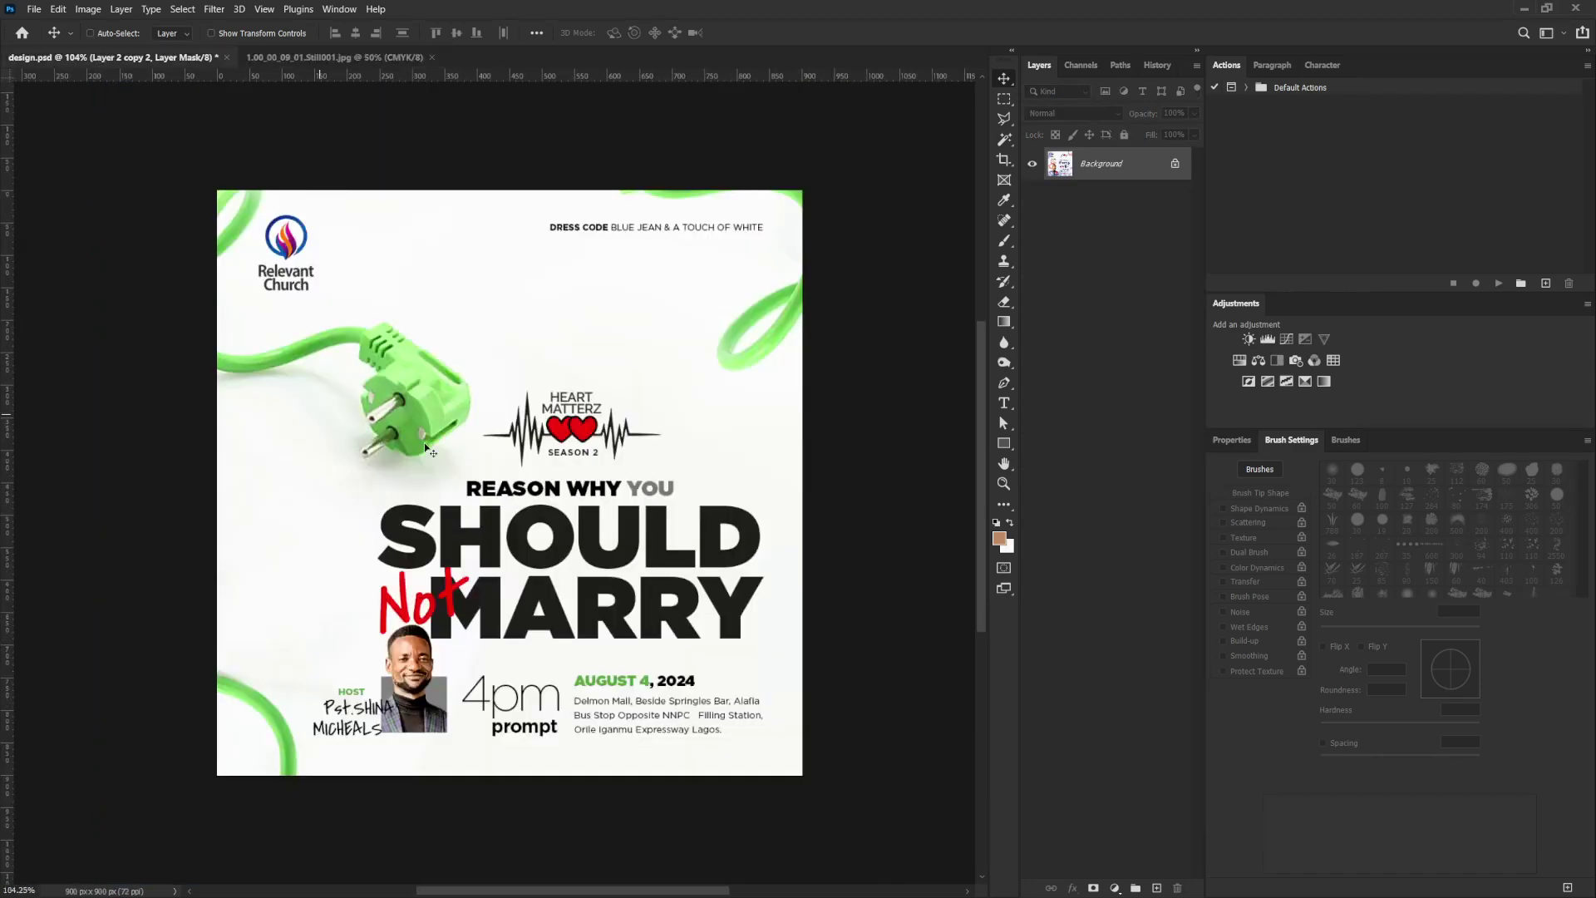